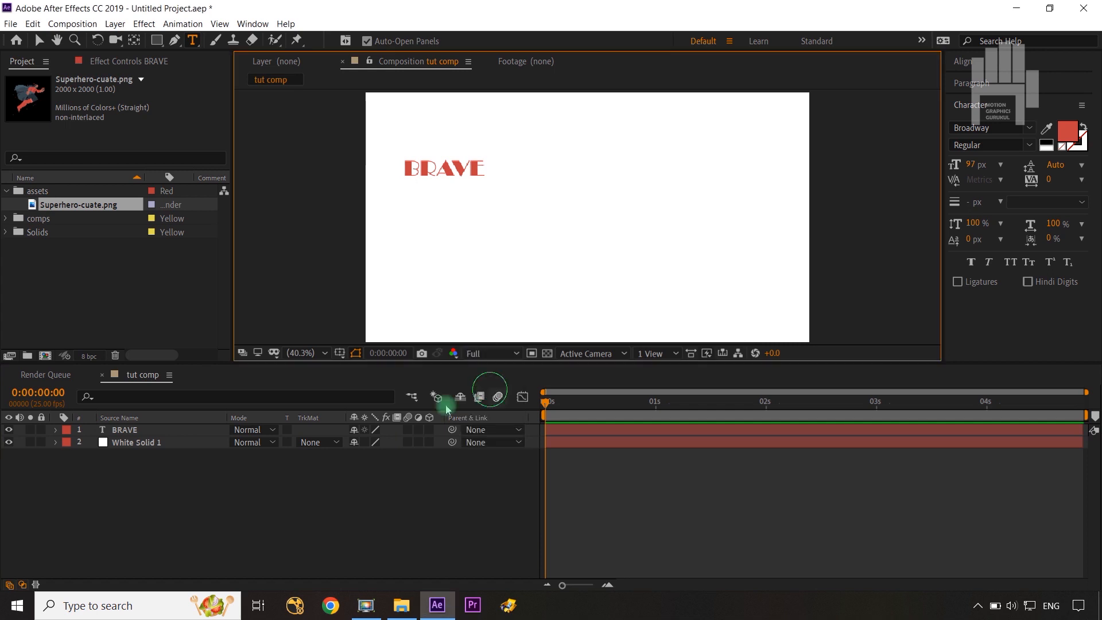
Set the font size of the BRAVE text to 258 px.
{"action": "left_click", "coordinate": [129, 430]}
{"action": "double_click", "coordinate": [129, 431]}
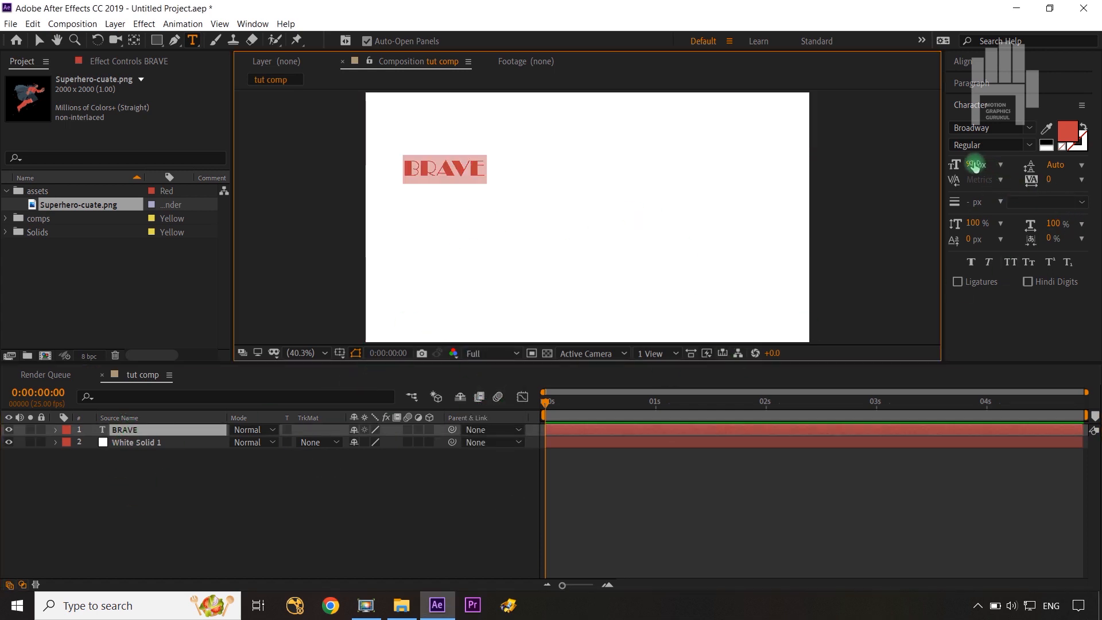
{"action": "left_click_drag", "start_coordinate": [975, 164], "coordinate": [1098, 174]}
{"action": "left_click", "coordinate": [255, 533]}
Move the BRAVE layer's anchor point to the middle of the text's left edge.
{"action": "left_click", "coordinate": [127, 430]}
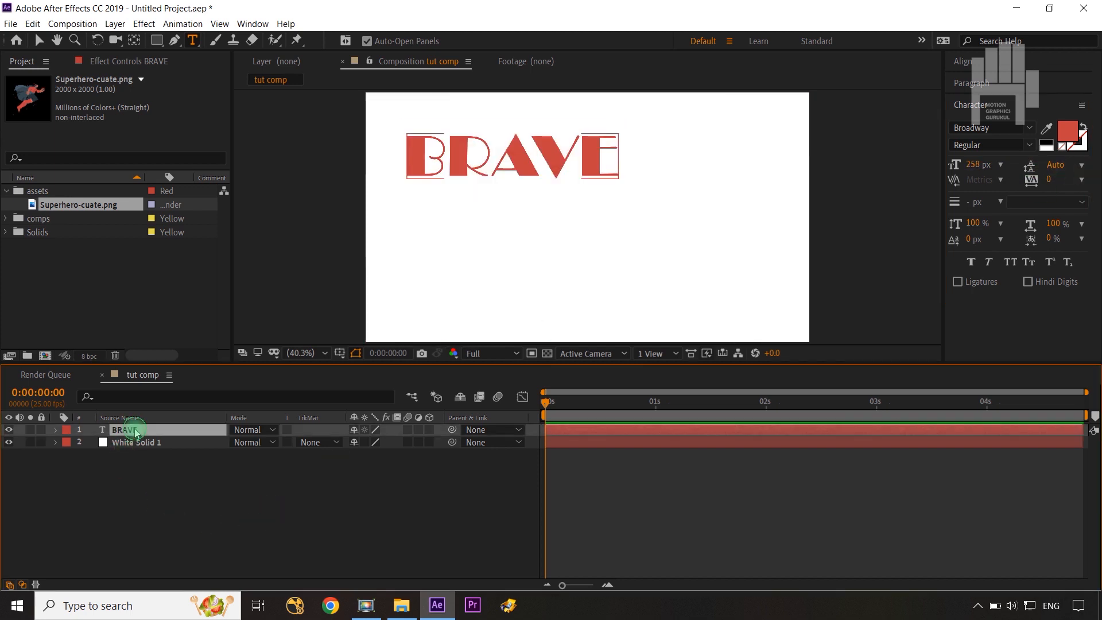
{"action": "key", "text": "y"}
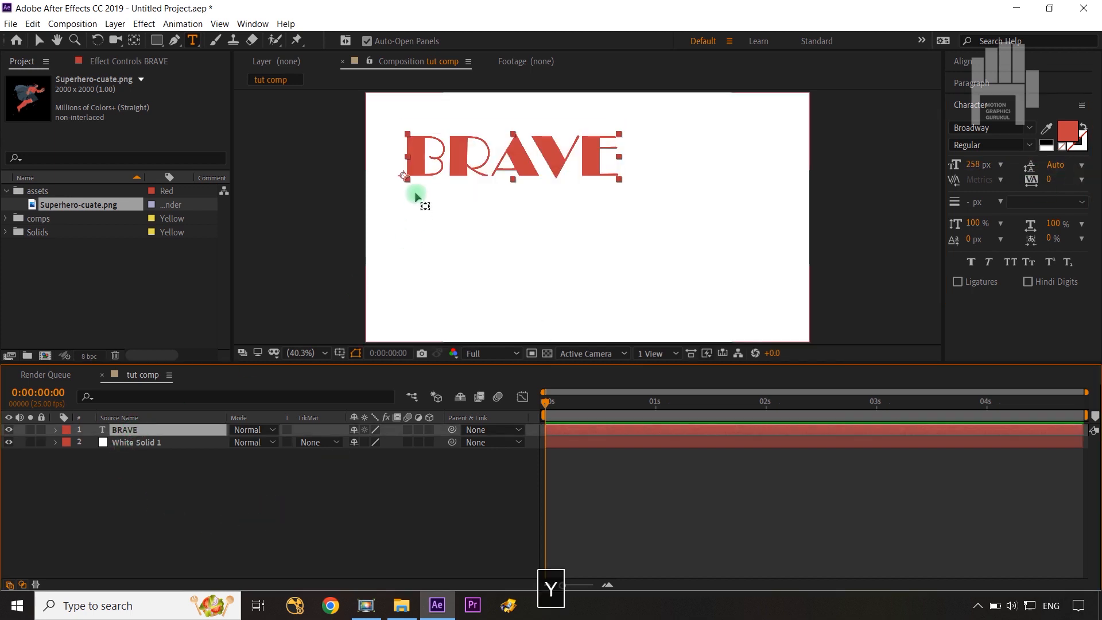
{"action": "left_click_drag", "start_coordinate": [407, 177], "coordinate": [406, 155]}
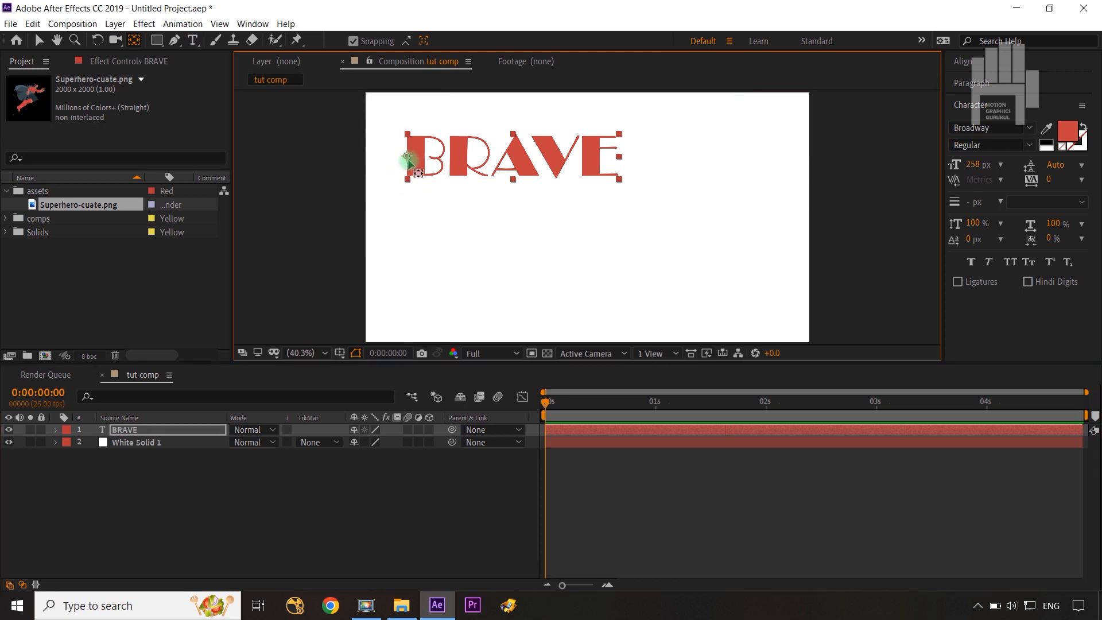
Center the BRAVE text vertically in the composition and align it to the composition's left edge.
{"action": "left_click", "coordinate": [970, 61]}
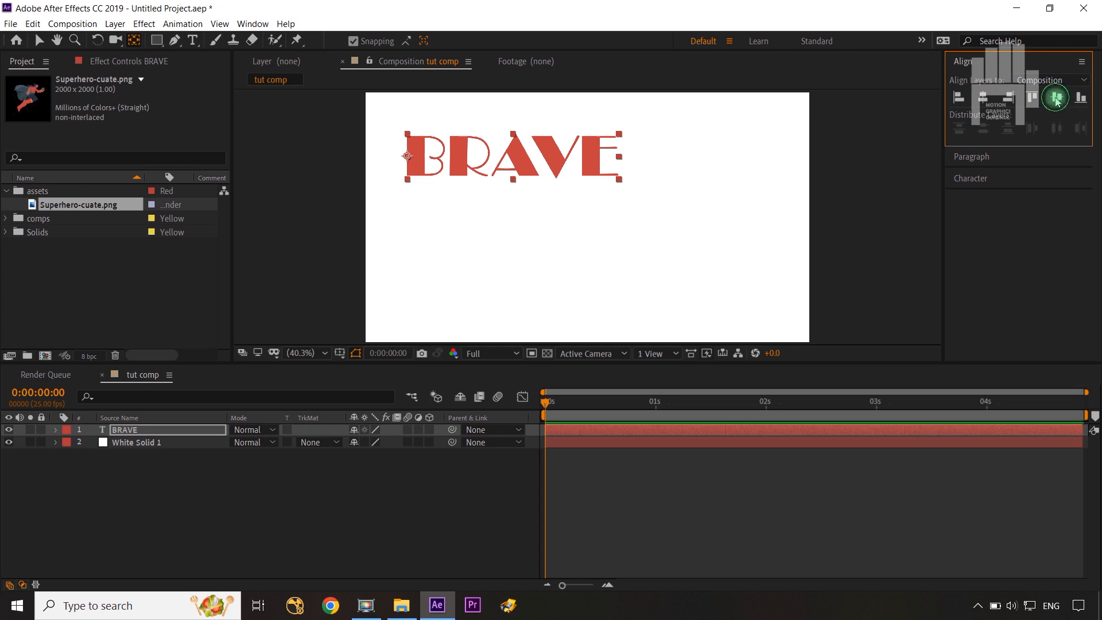
{"action": "left_click", "coordinate": [1056, 99]}
{"action": "left_click", "coordinate": [957, 98]}
{"action": "left_click", "coordinate": [352, 178]}
{"action": "left_click", "coordinate": [345, 442]}
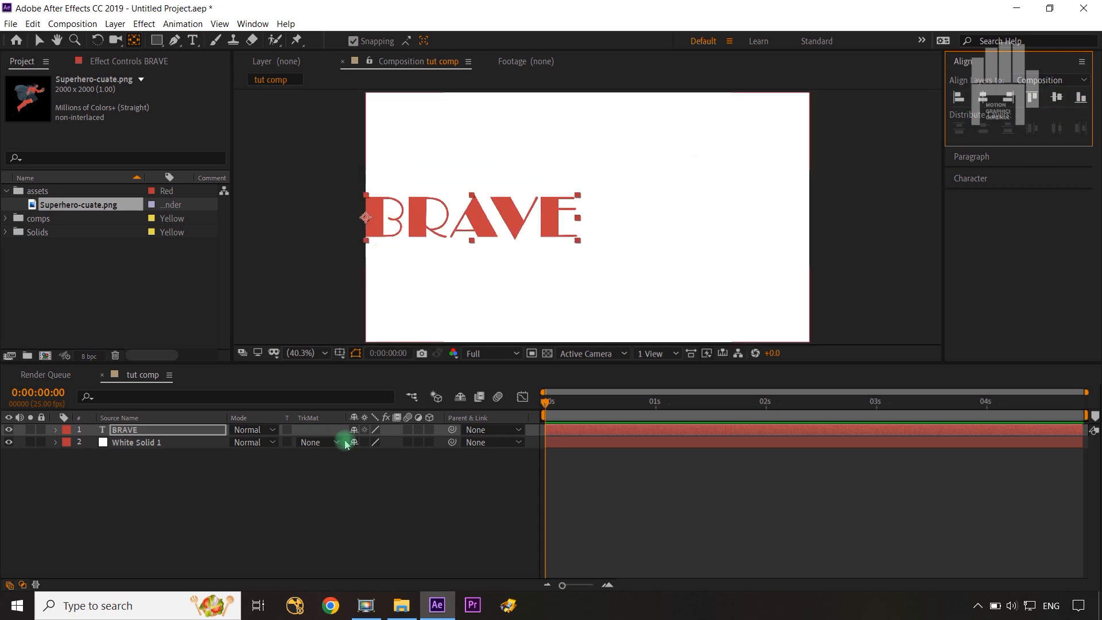
{"action": "left_click", "coordinate": [364, 517]}
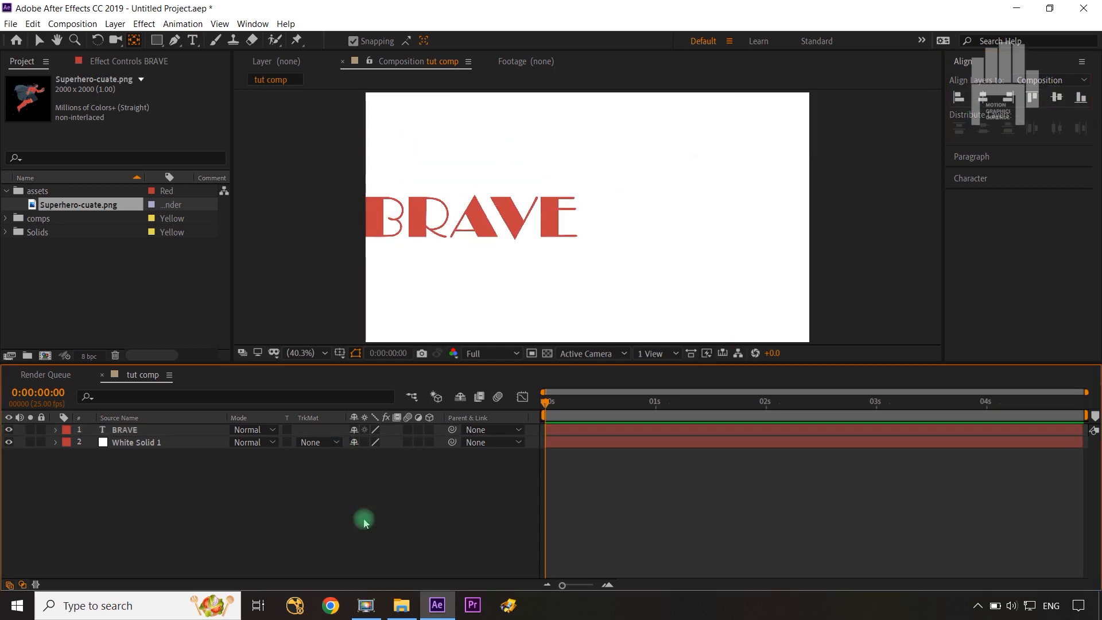
Reveal the BRAVE layer's Scale and add a keyframe for it at 0:00:00:00.
{"action": "left_click", "coordinate": [143, 435]}
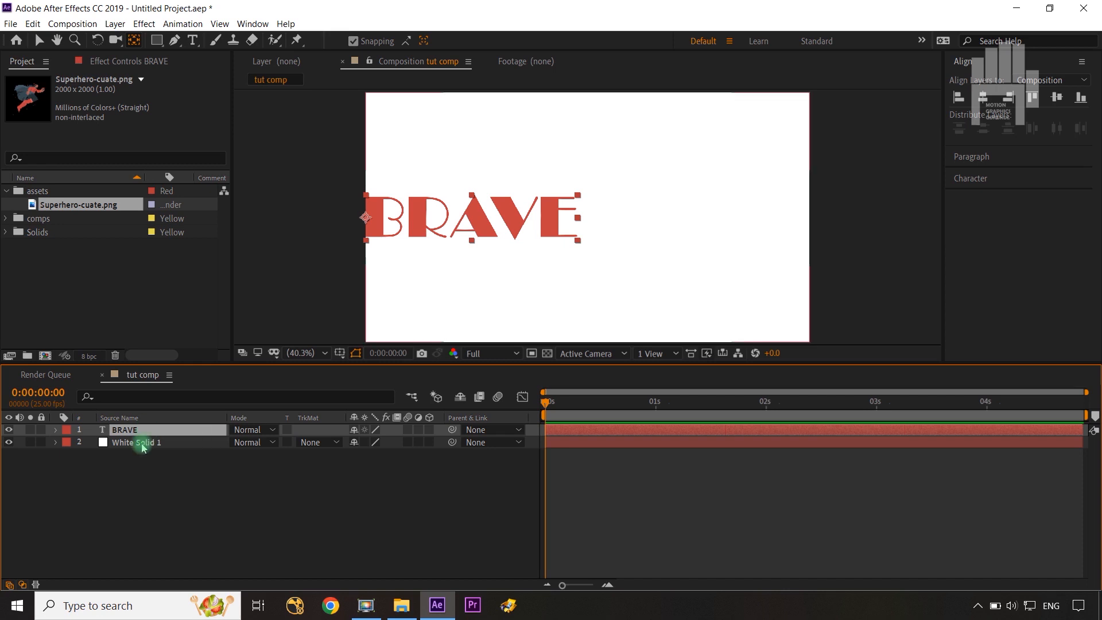
{"action": "key", "text": "s"}
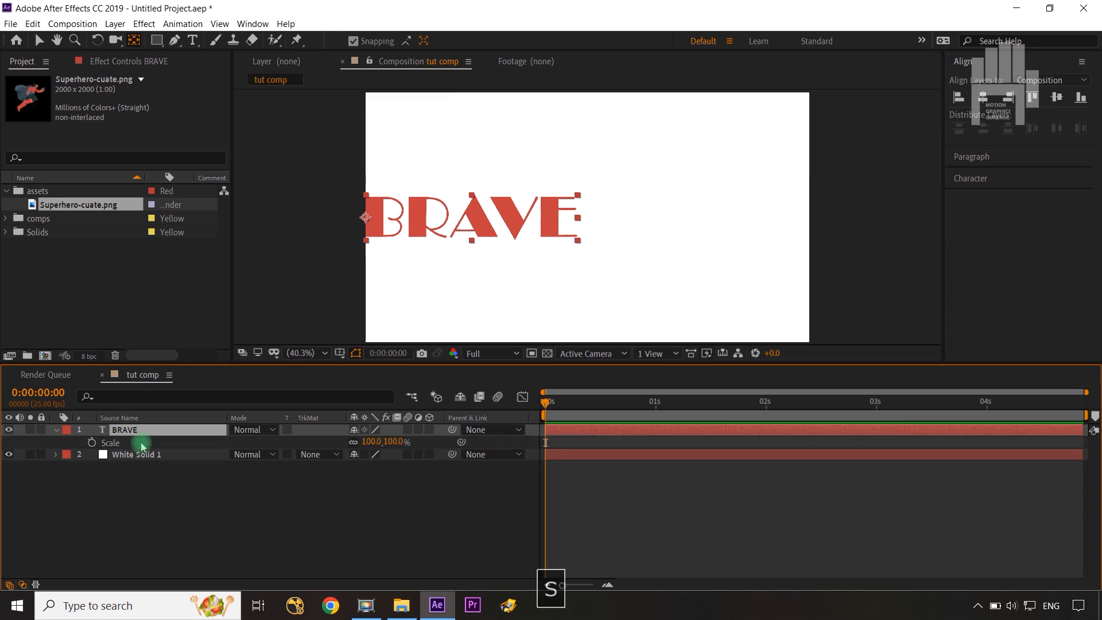
{"action": "left_click", "coordinate": [92, 442]}
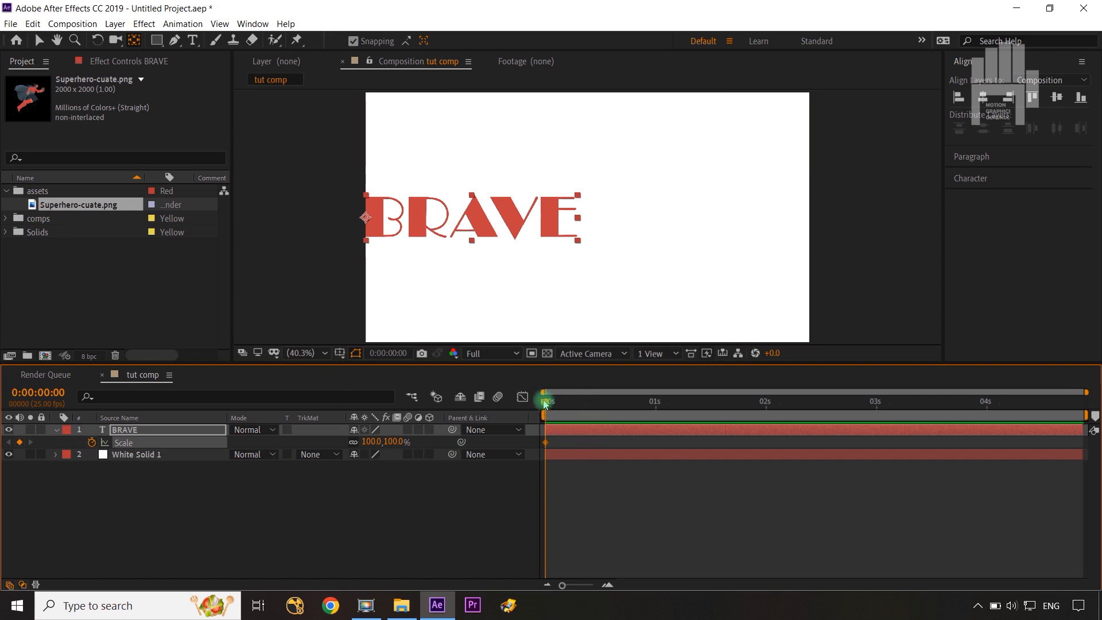
At 0:00:01:00, unlink the Scale proportions and stretch BRAVE to the composition's full width with a Scale of 211, 100%.
{"action": "mouse_move", "coordinate": [643, 408]}
{"action": "left_mouse_down"}
{"action": "mouse_move", "coordinate": [678, 417]}
{"action": "mouse_move", "coordinate": [655, 419]}
{"action": "left_mouse_up"}
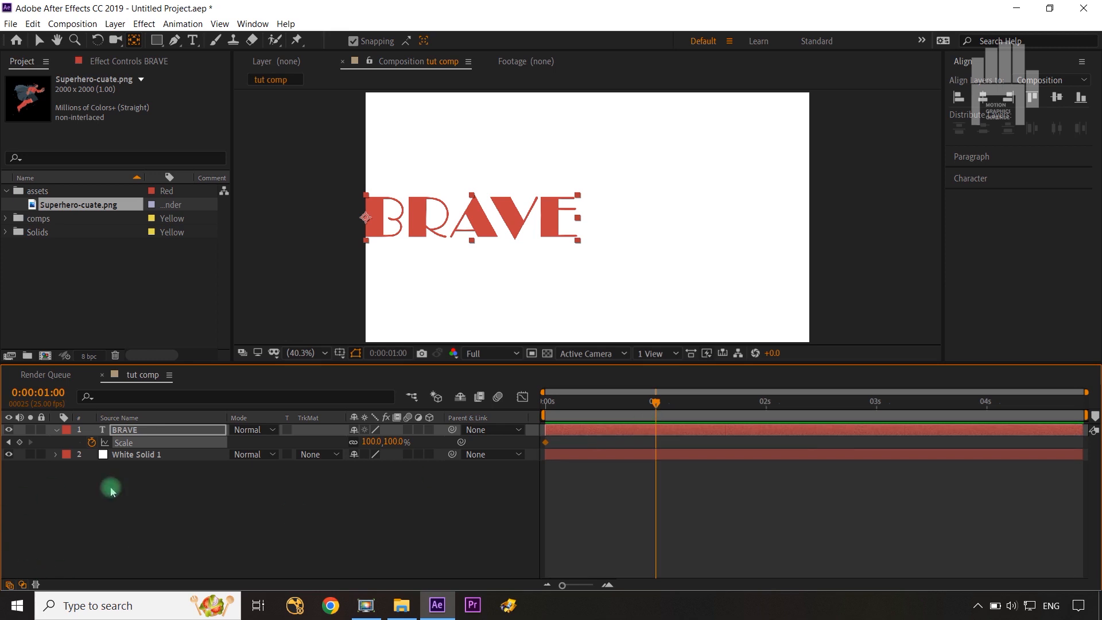
{"action": "left_click", "coordinate": [353, 444]}
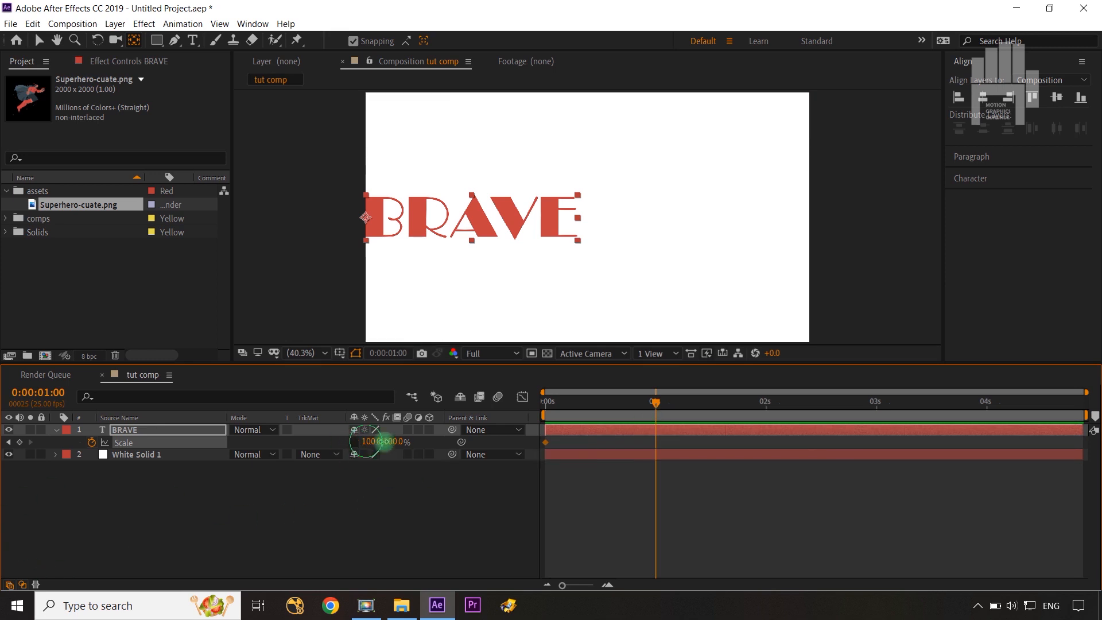
{"action": "mouse_move", "coordinate": [383, 442]}
{"action": "left_mouse_down"}
{"action": "mouse_move", "coordinate": [446, 439]}
{"action": "mouse_move", "coordinate": [403, 443]}
{"action": "left_mouse_up"}
{"action": "left_click", "coordinate": [345, 528]}
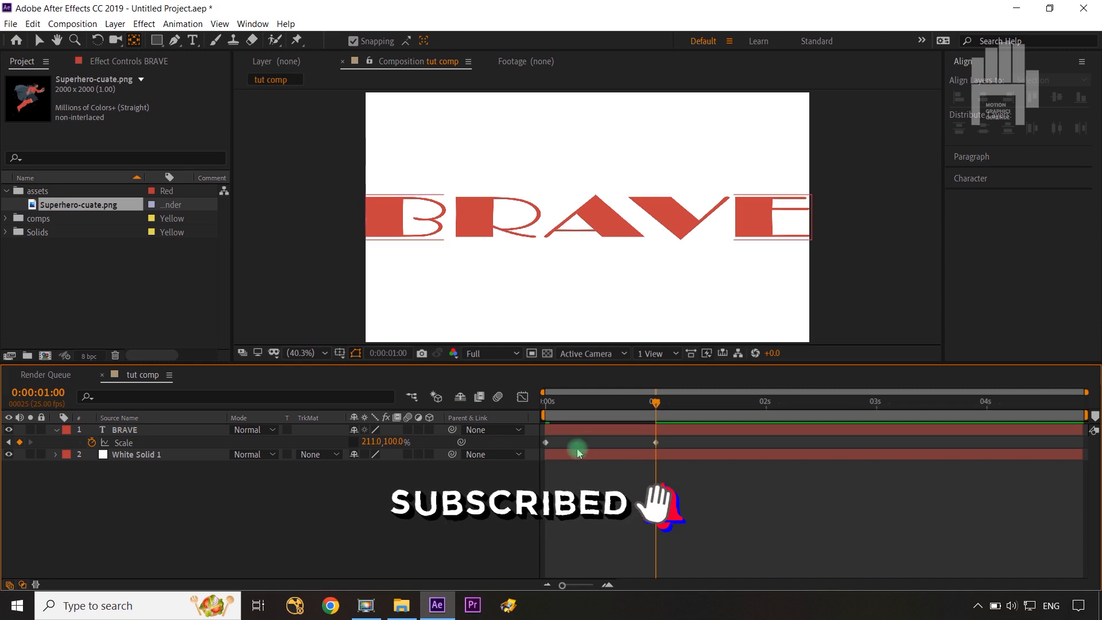
Time-reverse the two Scale keyframes of the BRAVE layer.
{"action": "left_click", "coordinate": [657, 402]}
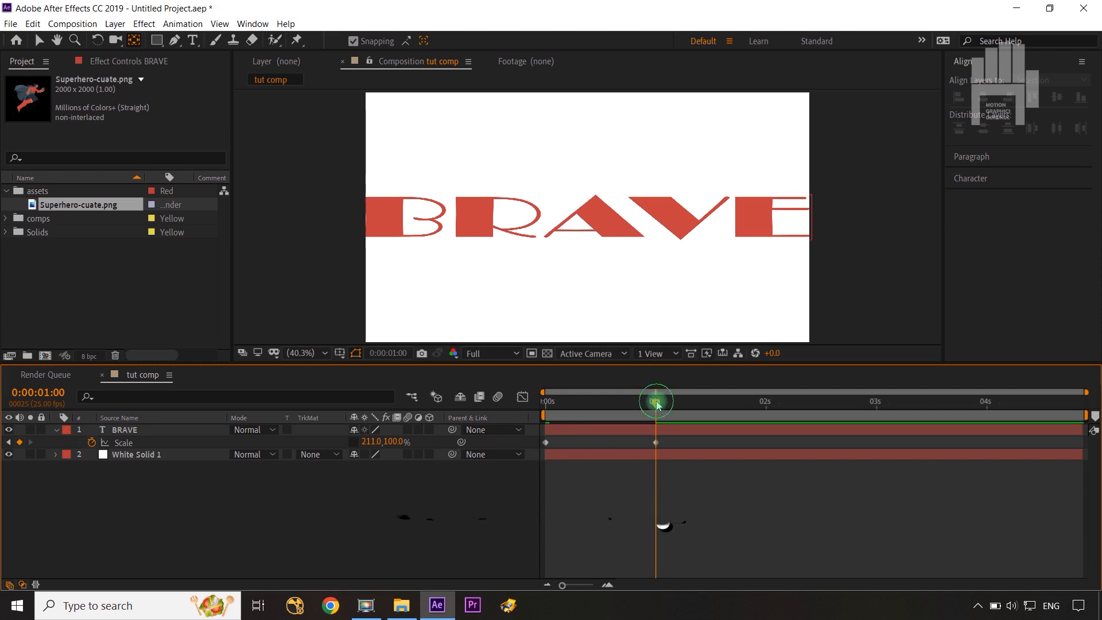
{"action": "left_click_drag", "start_coordinate": [658, 404], "coordinate": [762, 406]}
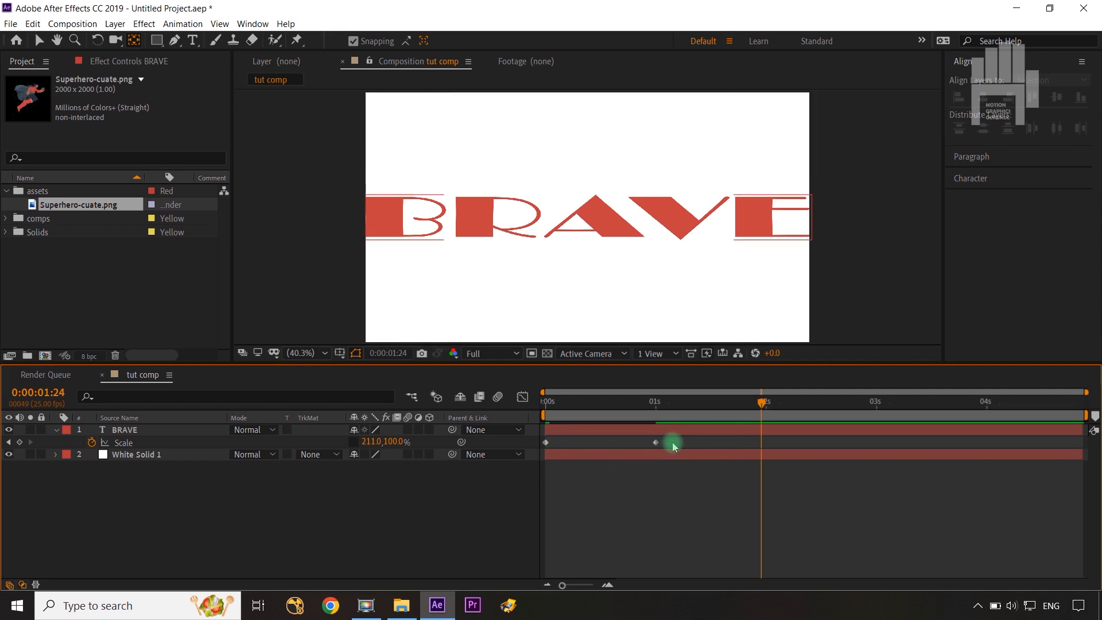
{"action": "left_click_drag", "start_coordinate": [672, 438], "coordinate": [521, 454]}
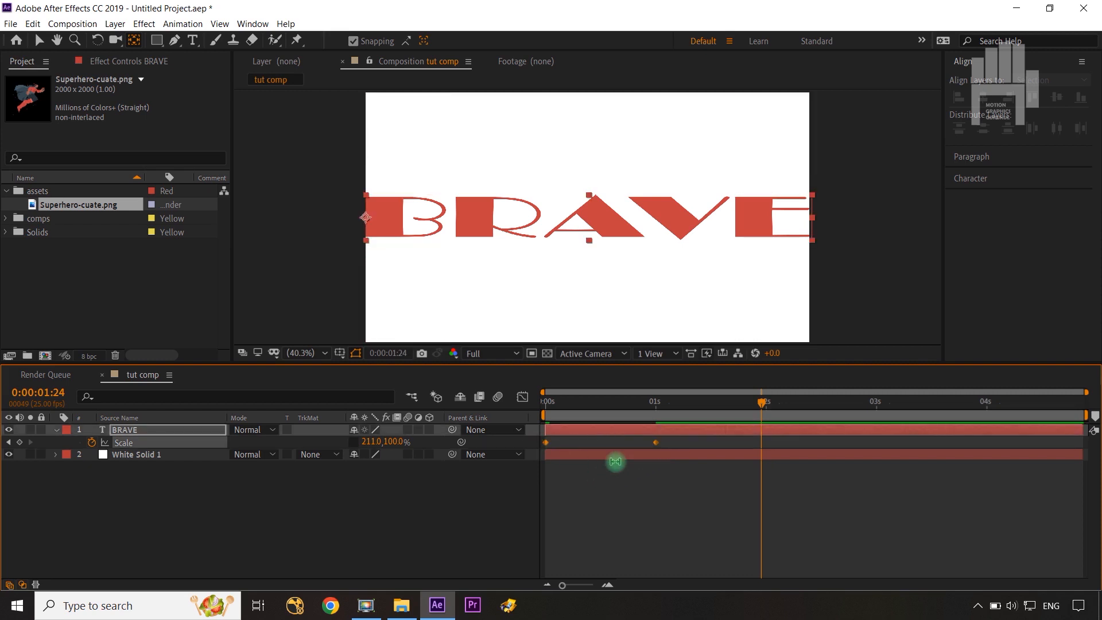
{"action": "right_click", "coordinate": [656, 444]}
{"action": "mouse_move", "coordinate": [717, 435]}
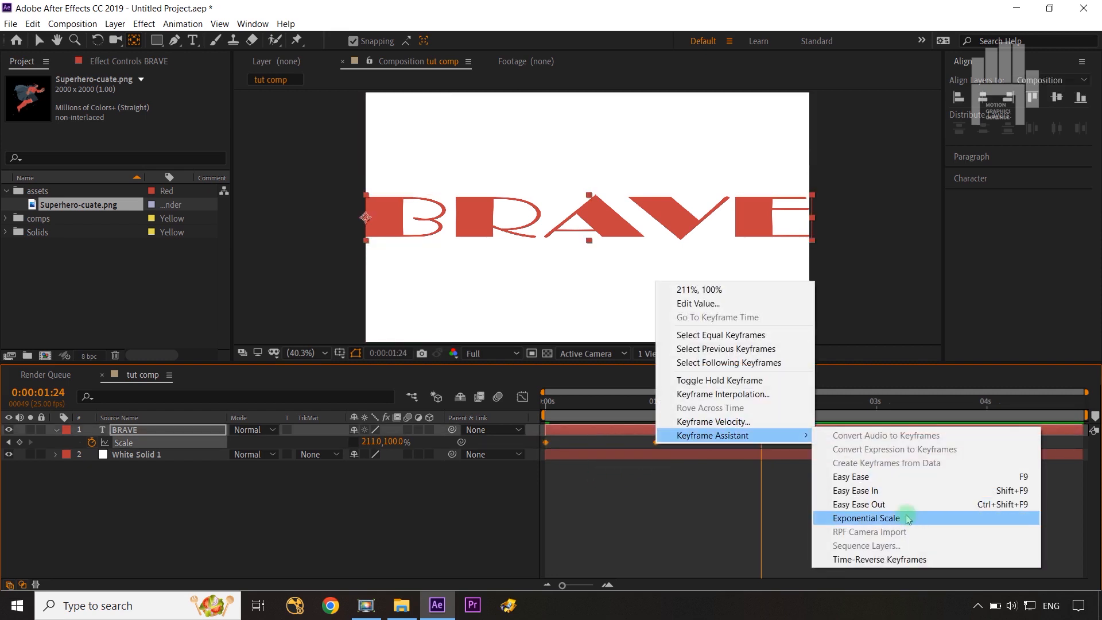
{"action": "left_click", "coordinate": [893, 558]}
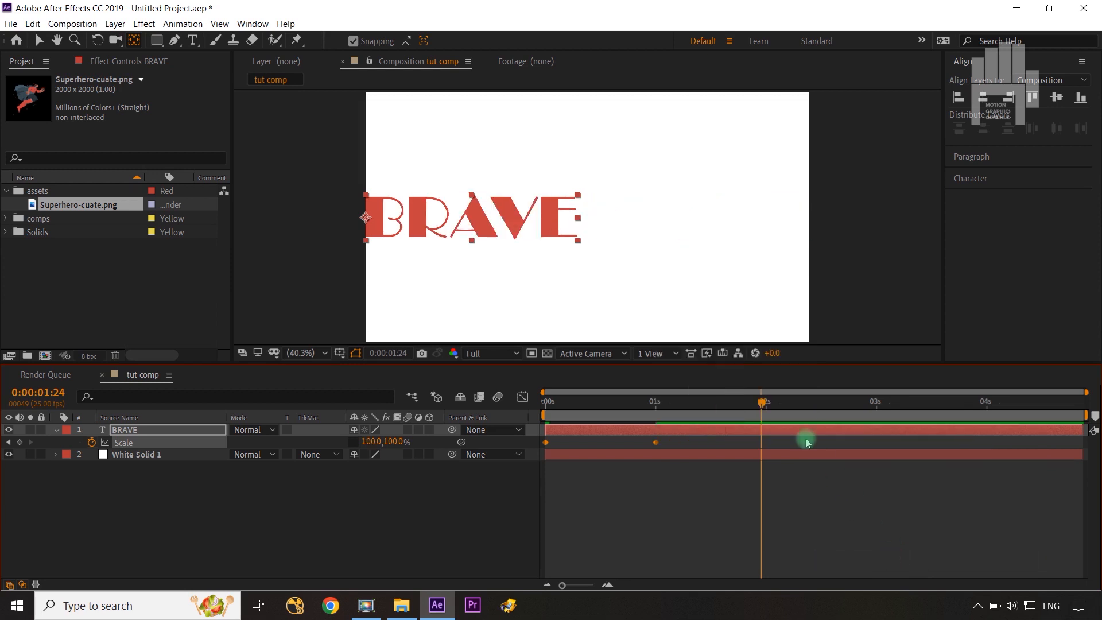
Paste a copy of the first Scale keyframe at 0:00:02:00 on the BRAVE layer.
{"action": "left_click_drag", "start_coordinate": [766, 405], "coordinate": [468, 475]}
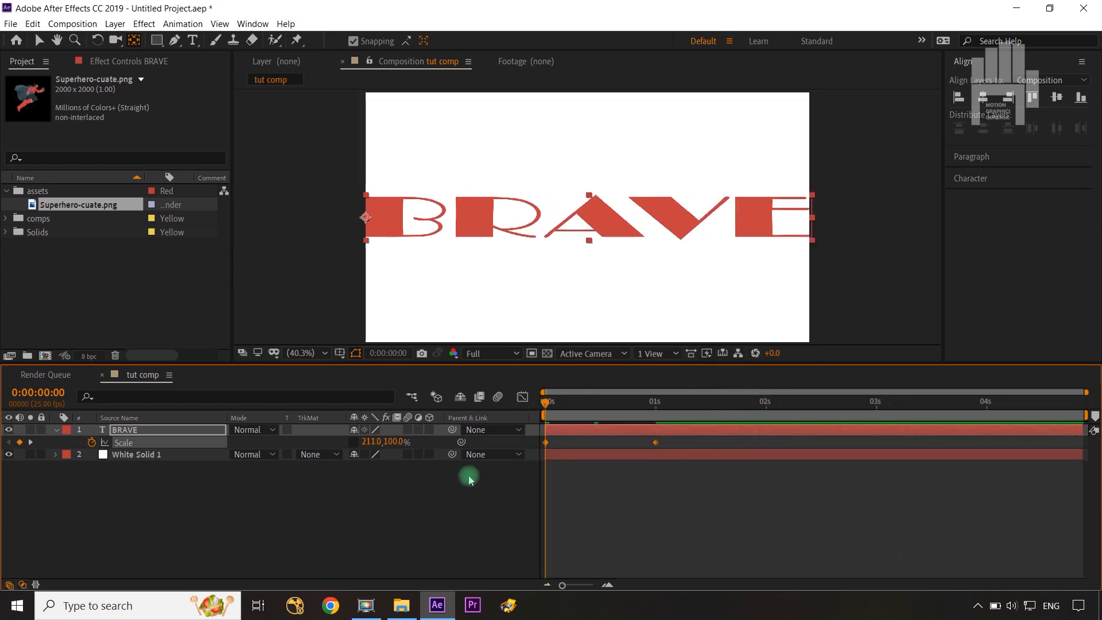
{"action": "left_click", "coordinate": [548, 402]}
{"action": "left_click_drag", "start_coordinate": [594, 416], "coordinate": [766, 418]}
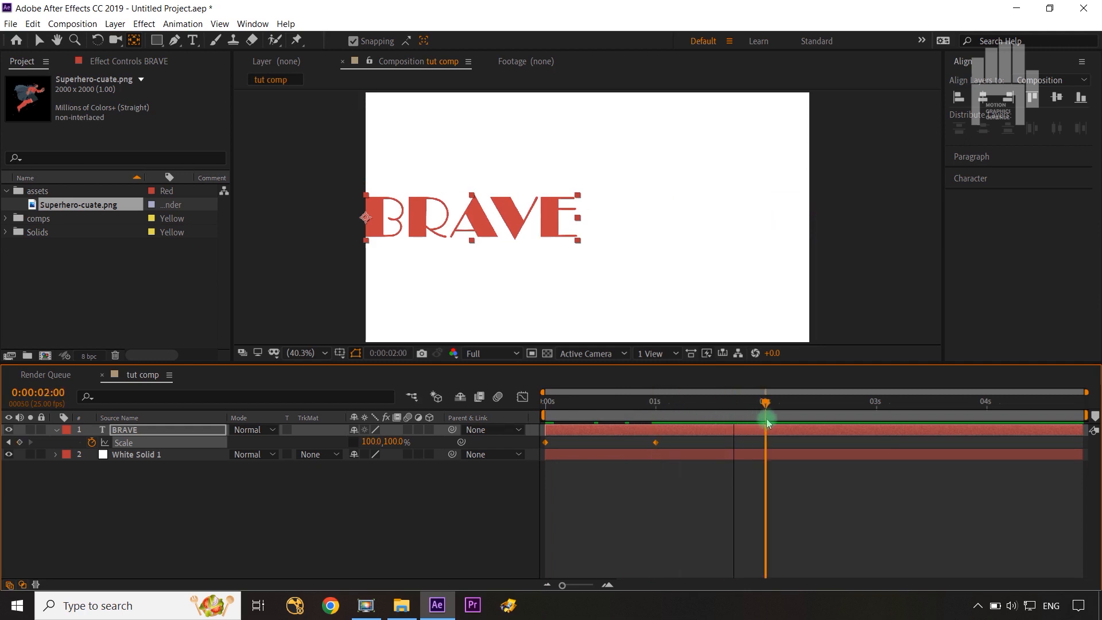
{"action": "left_click", "coordinate": [411, 516]}
{"action": "left_click", "coordinate": [547, 443]}
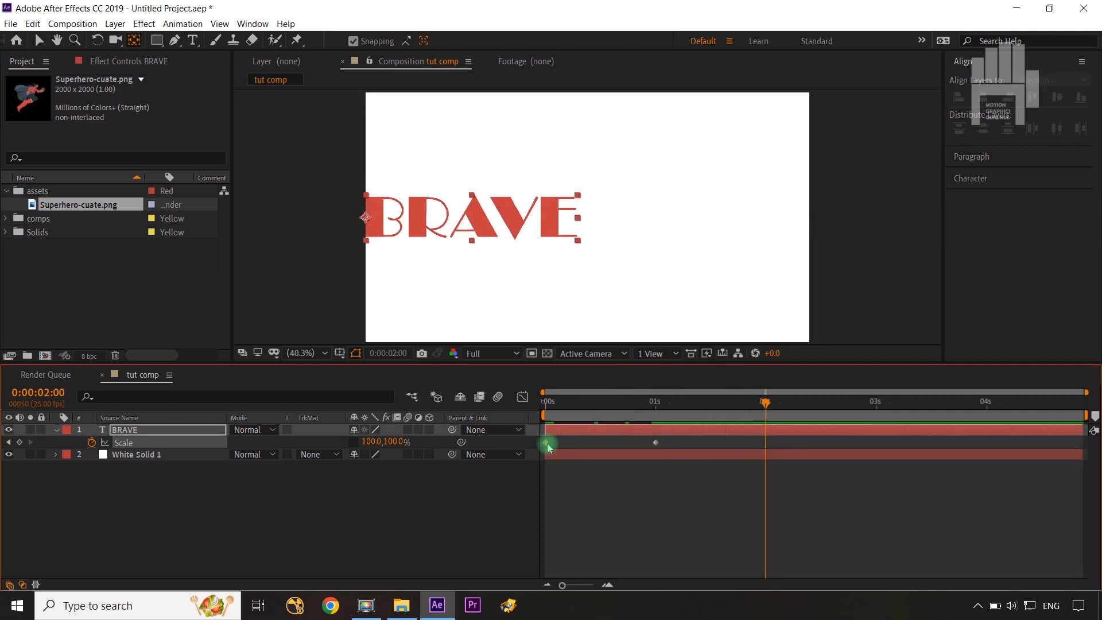
{"action": "key", "text": "ctrl+v"}
{"action": "left_click", "coordinate": [418, 516]}
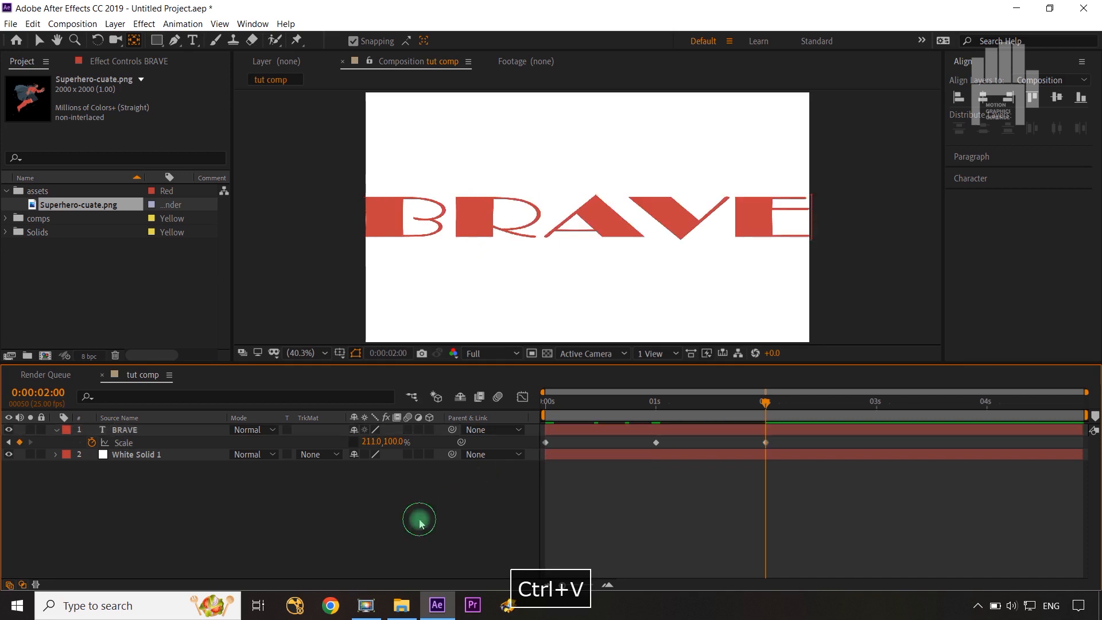
Reveal BRAVE's Anchor Point and Position properties and add a keyframe for each at 0:00:02:00.
{"action": "left_click", "coordinate": [201, 435]}
{"action": "key", "text": "shift+a"}
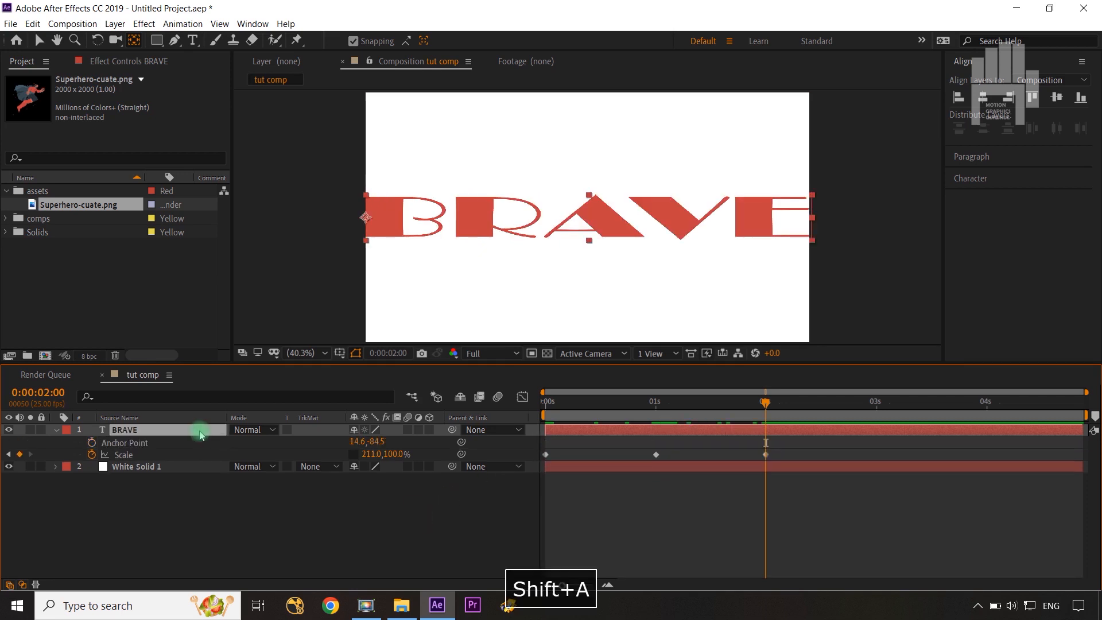
{"action": "key", "text": "shift+p"}
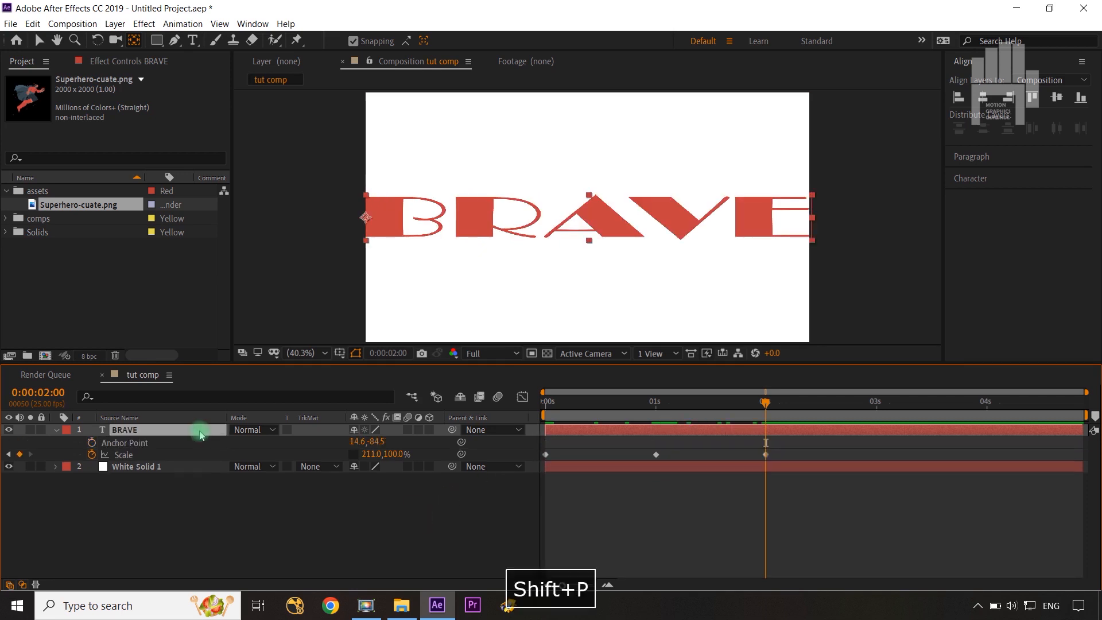
{"action": "left_click", "coordinate": [268, 520]}
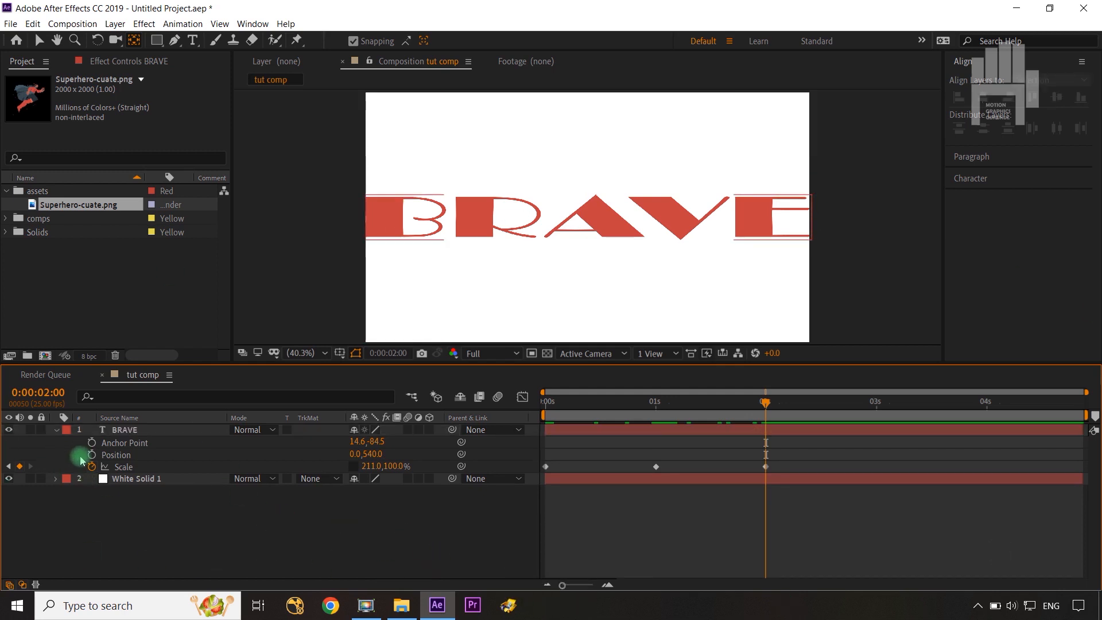
{"action": "left_click", "coordinate": [92, 444]}
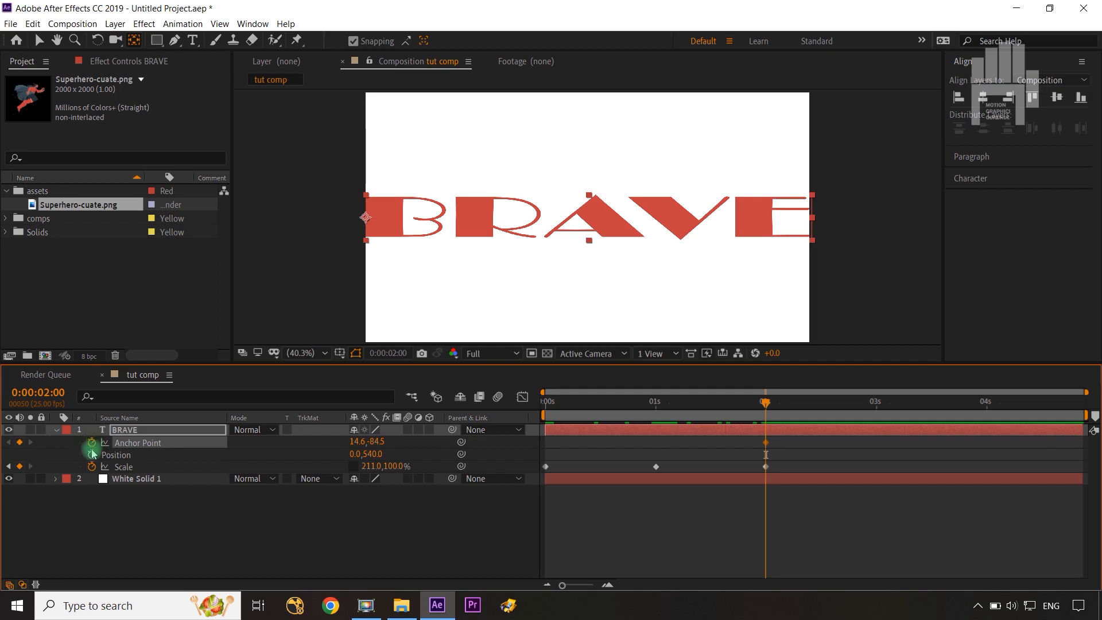
{"action": "left_click", "coordinate": [91, 455]}
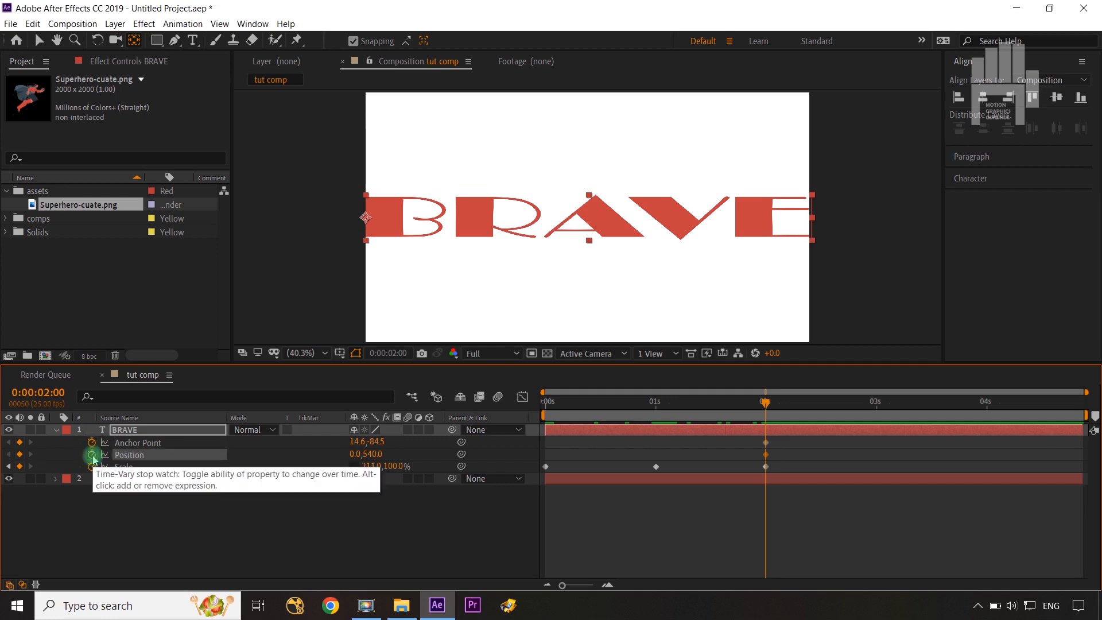
Move the Anchor Point and Position keyframes one frame earlier to 0:00:01:24, then return to 0:00:02:00 with Anchor Point selected.
{"action": "key", "text": "ctrl+Left"}
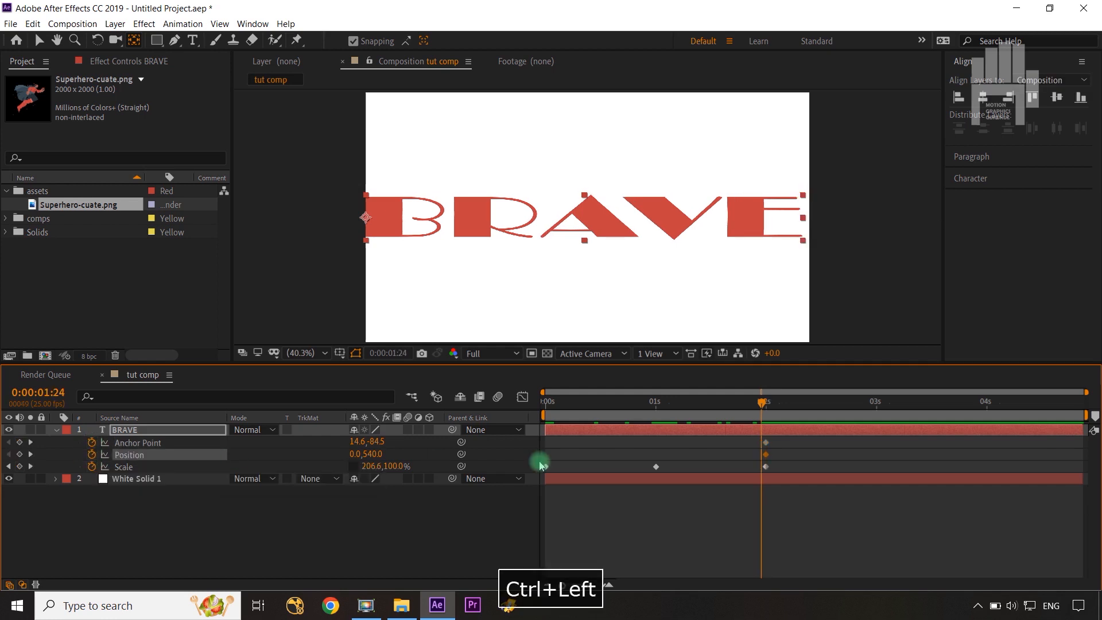
{"action": "mouse_move", "coordinate": [778, 436]}
{"action": "left_mouse_down"}
{"action": "mouse_move", "coordinate": [752, 454]}
{"action": "mouse_move", "coordinate": [762, 450]}
{"action": "left_mouse_up"}
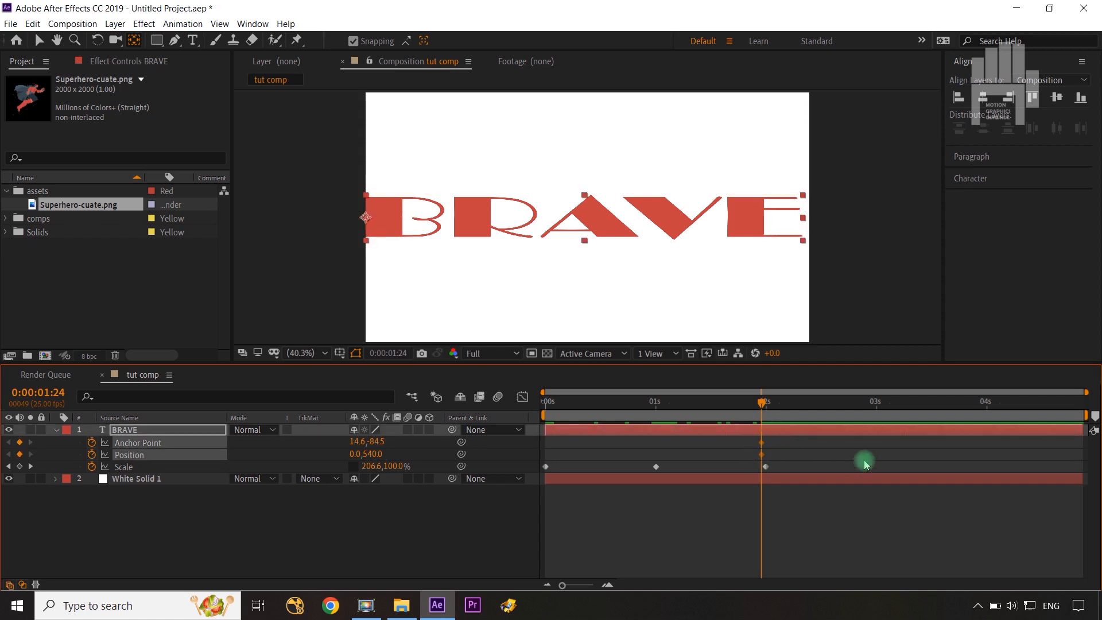
{"action": "key", "text": "ctrl+Right"}
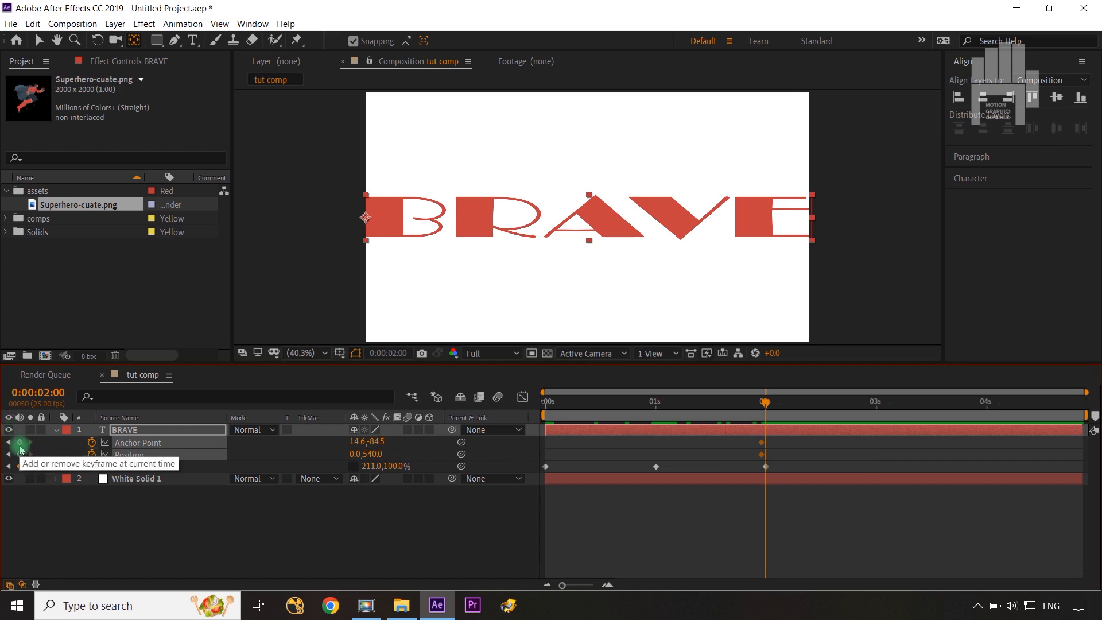
{"action": "left_click", "coordinate": [40, 509]}
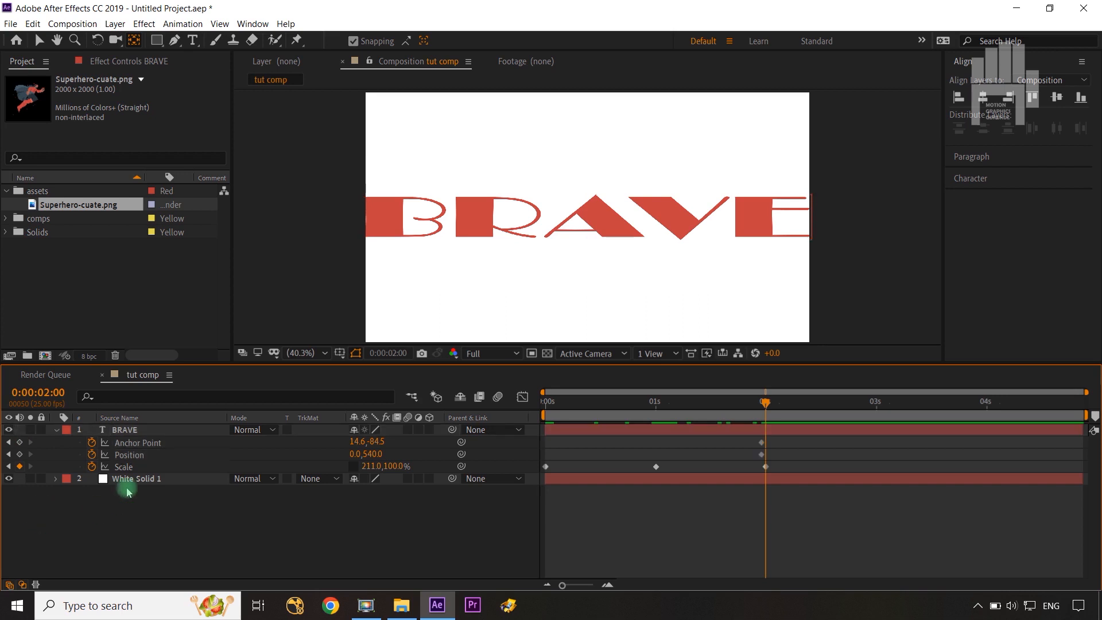
{"action": "left_click", "coordinate": [137, 442]}
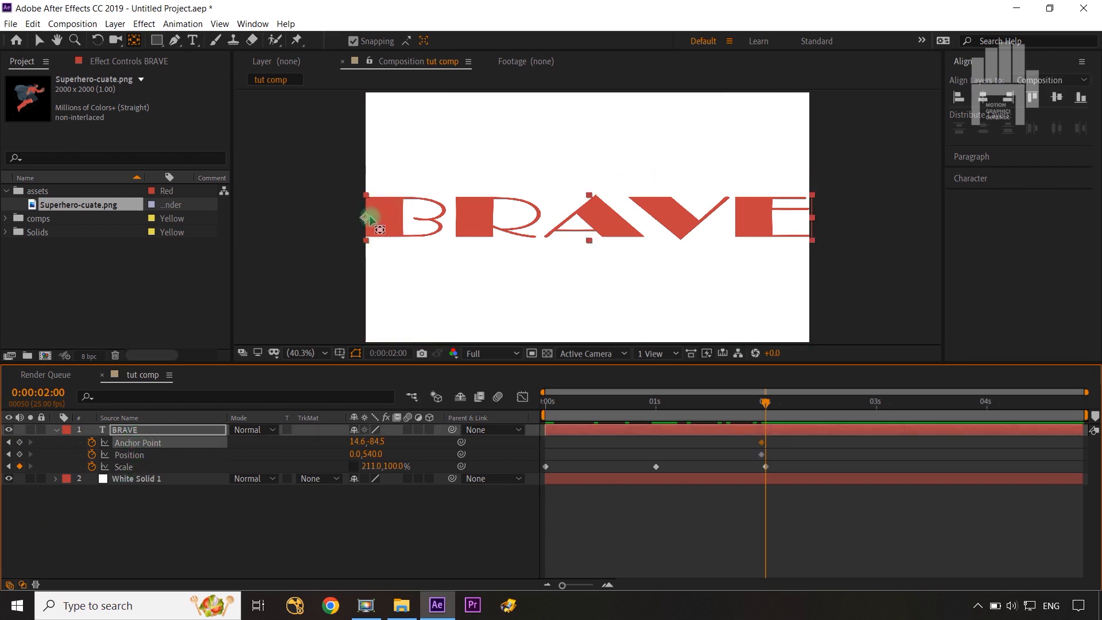
{"action": "left_click_drag", "start_coordinate": [365, 218], "coordinate": [820, 251]}
{"action": "key", "text": "ctrl+z"}
{"action": "key", "text": "ctrl+z"}
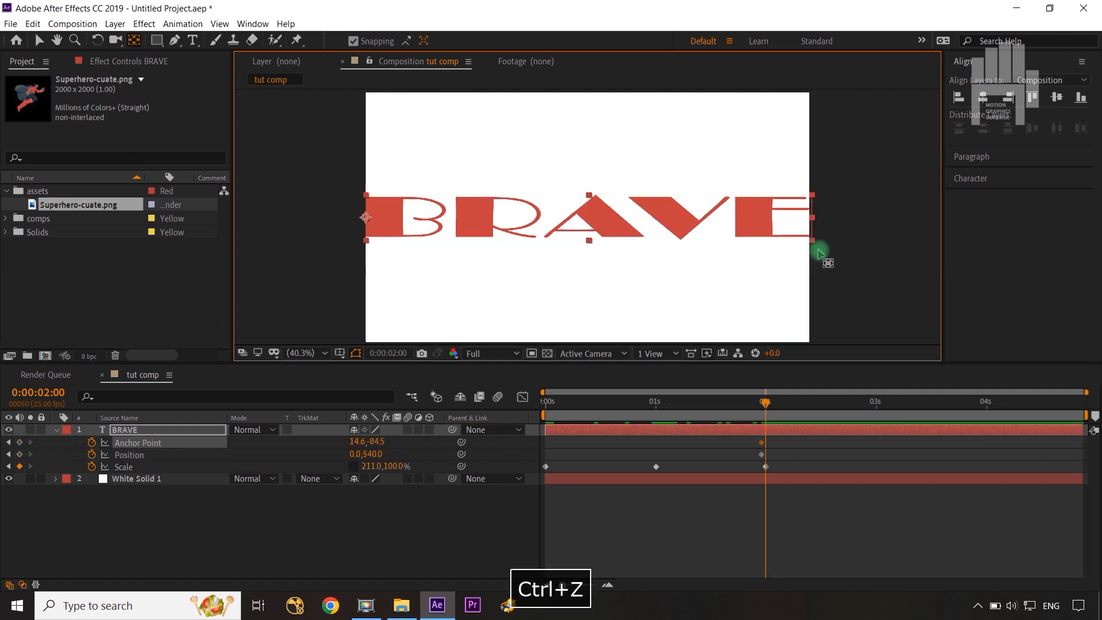
At 0:00:02:00, move BRAVE's anchor point horizontally to the composition's right edge, giving Anchor Point 924.6, -84.5 and Position 1920, 540.
{"action": "mouse_move", "coordinate": [464, 224]}
{"action": "left_mouse_down"}
{"action": "mouse_move", "coordinate": [819, 226]}
{"action": "mouse_move", "coordinate": [822, 217]}
{"action": "left_mouse_up"}
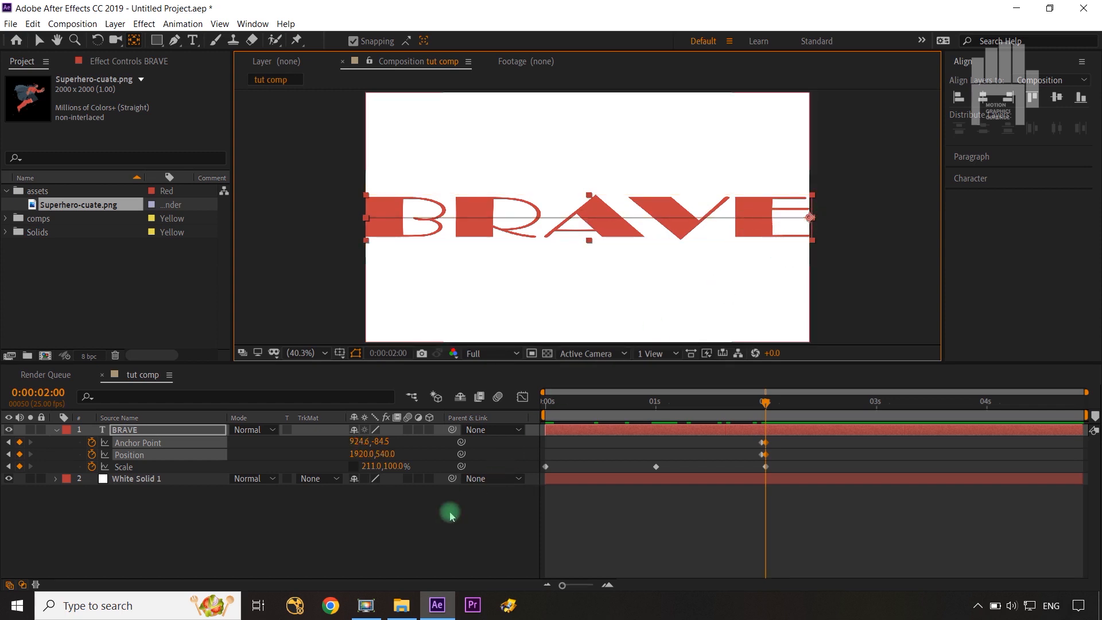
{"action": "left_click", "coordinate": [413, 567]}
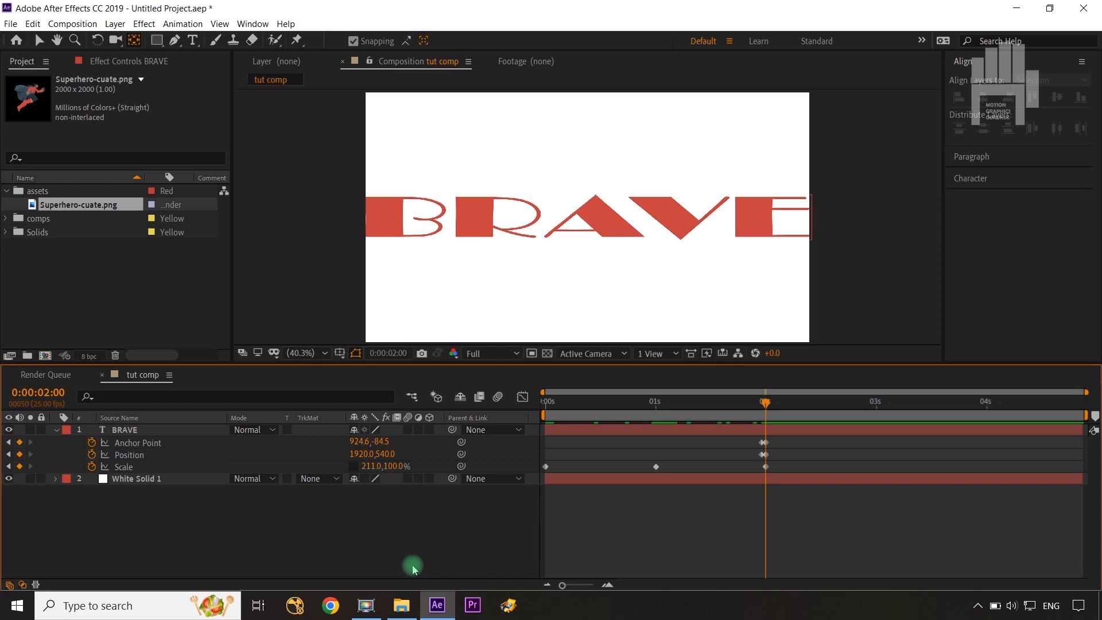
Paste a copy of BRAVE's 0:00:01:00 Scale keyframe at 0:00:03:00.
{"action": "left_click_drag", "start_coordinate": [765, 405], "coordinate": [877, 413]}
{"action": "left_click", "coordinate": [215, 518]}
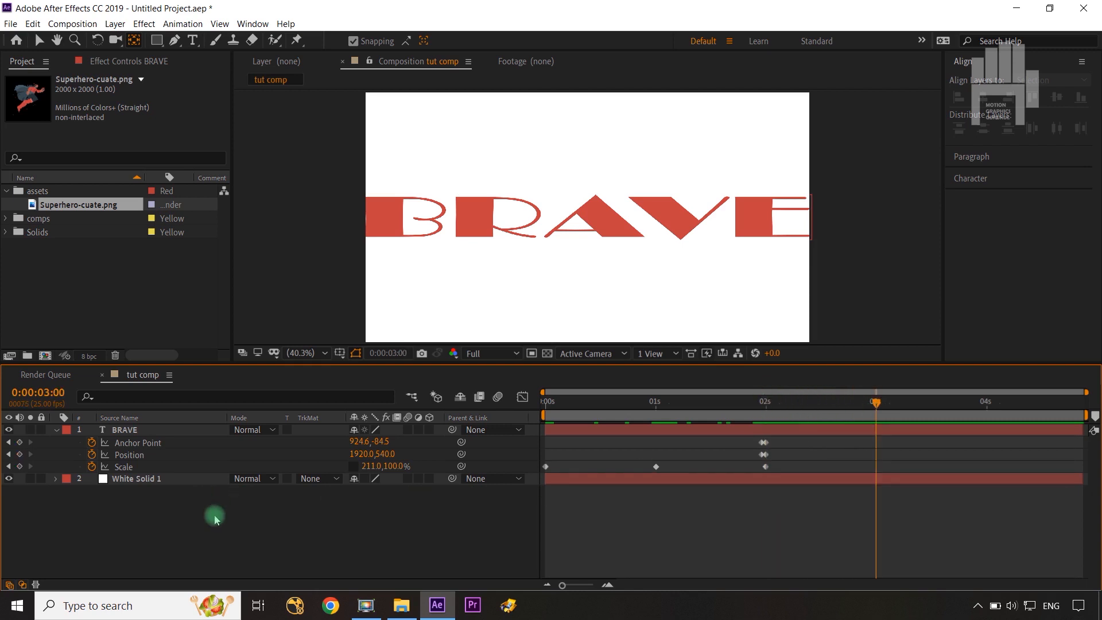
{"action": "left_click", "coordinate": [661, 467]}
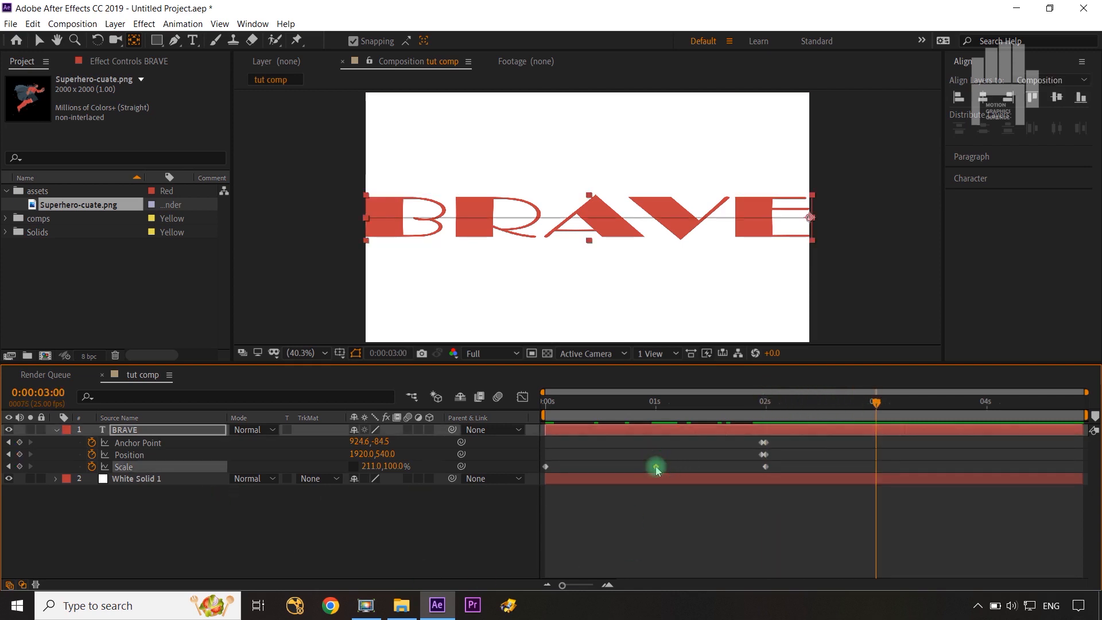
{"action": "key", "text": "ctrl+c"}
{"action": "key", "text": "ctrl+v"}
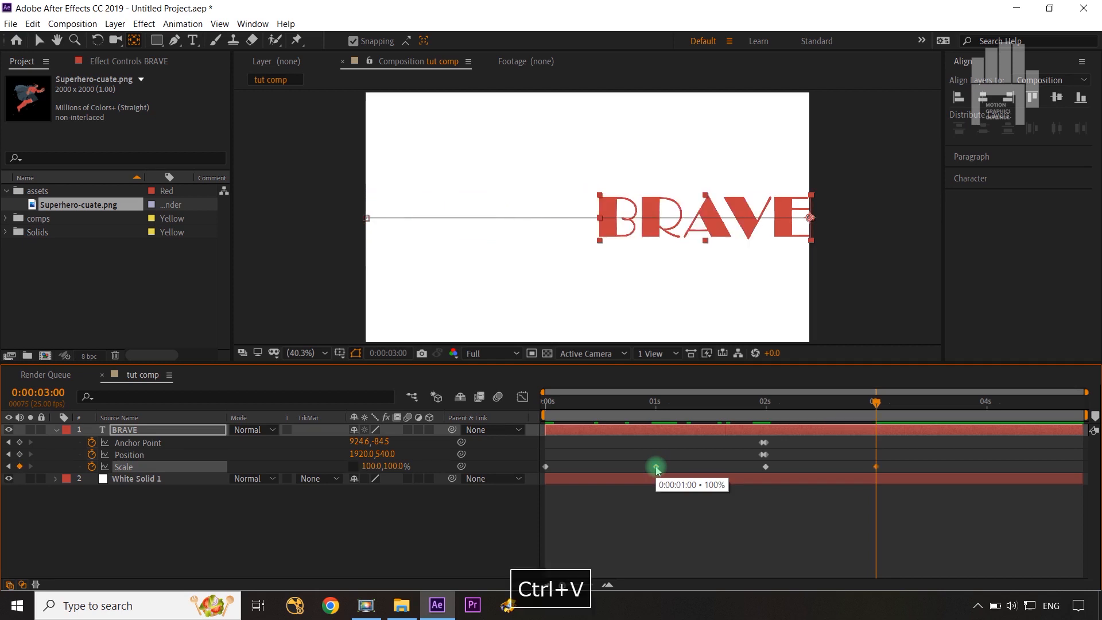
Paste a copy of BRAVE's first Scale keyframe at 0:00:04:00 and scrub through the animation up to that time.
{"action": "left_click_drag", "start_coordinate": [879, 408], "coordinate": [987, 405]}
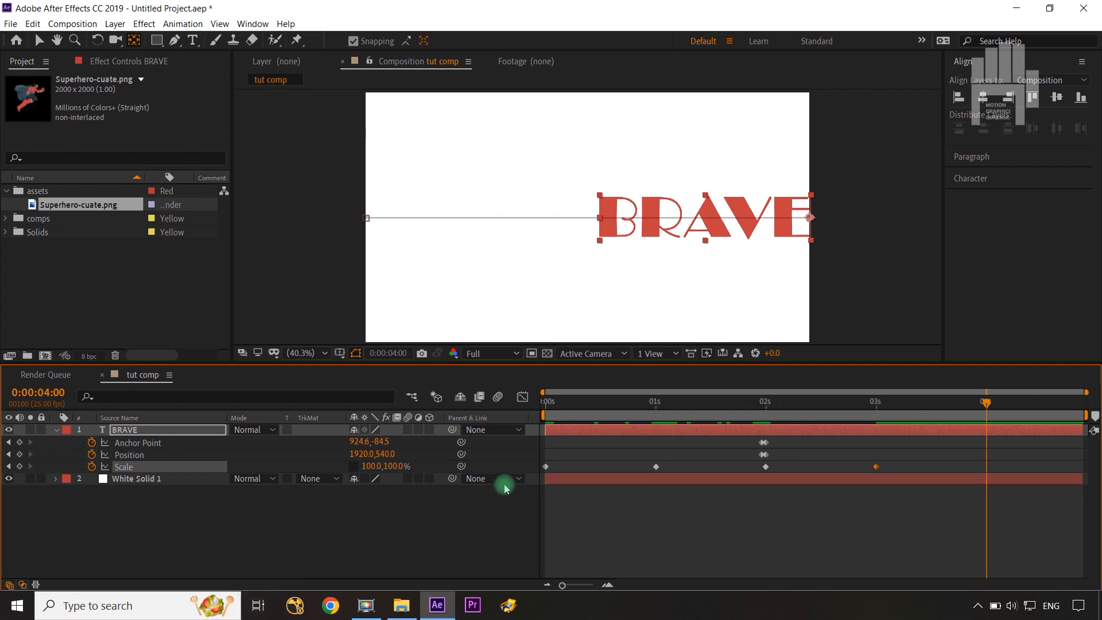
{"action": "left_click", "coordinate": [546, 467]}
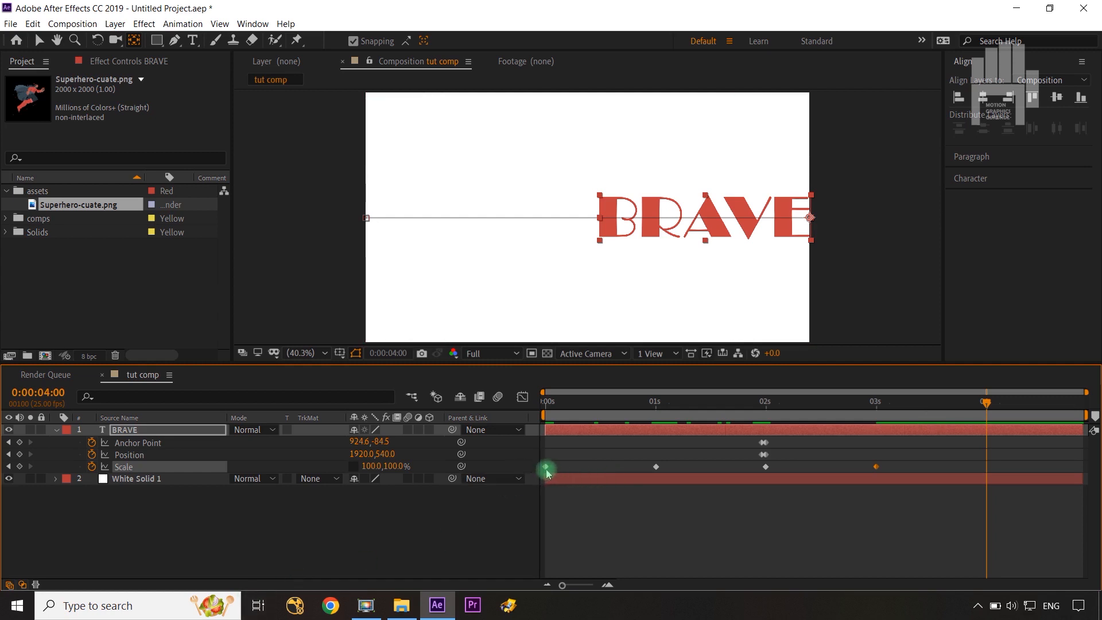
{"action": "key", "text": "ctrl+c"}
{"action": "key", "text": "ctrl+v"}
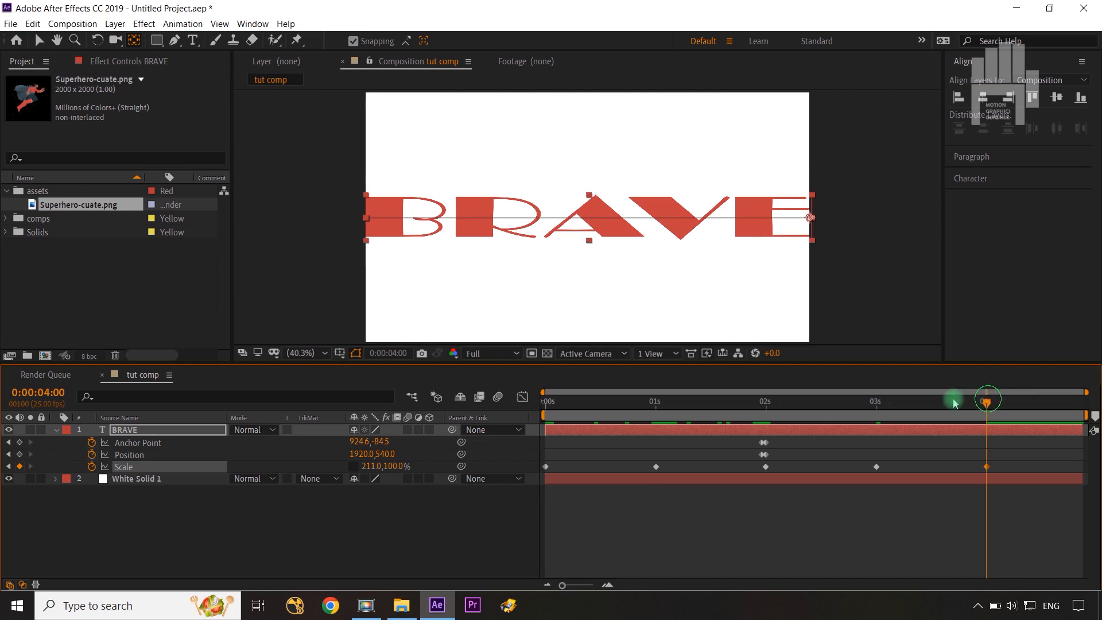
{"action": "left_click_drag", "start_coordinate": [955, 403], "coordinate": [988, 414]}
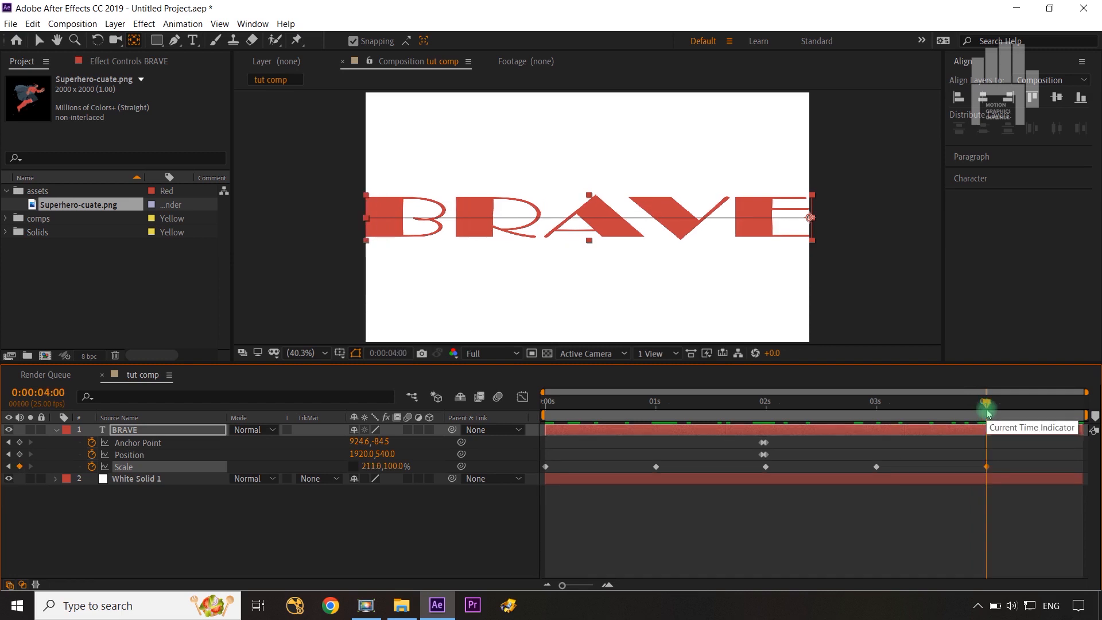
Apply Easy Ease to all BRAVE Scale keyframes and lengthen their incoming handles in the speed graph for a fast start and slow finish.
{"action": "left_click_drag", "start_coordinate": [1013, 463], "coordinate": [533, 488]}
{"action": "key", "text": "F9"}
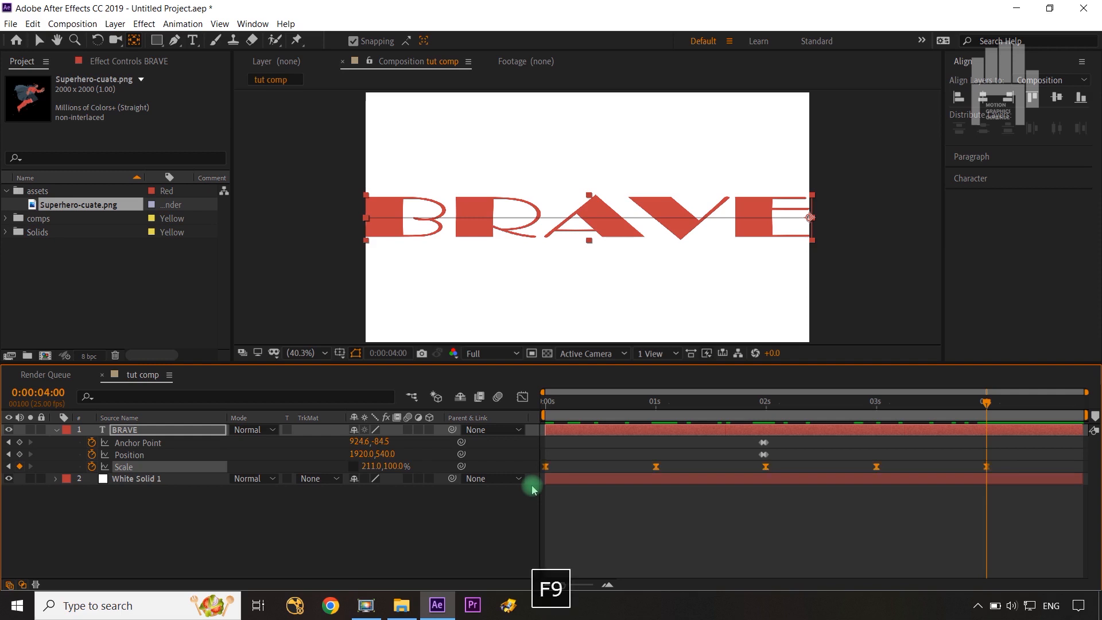
{"action": "left_click", "coordinate": [523, 397]}
{"action": "left_click_drag", "start_coordinate": [1043, 457], "coordinate": [526, 520]}
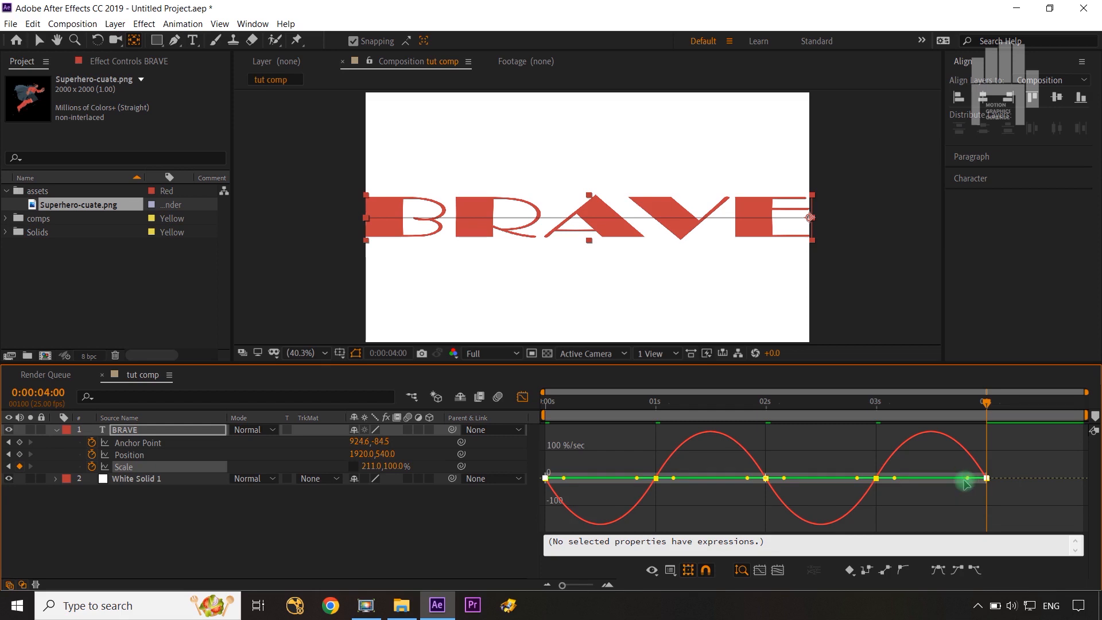
{"action": "left_click_drag", "start_coordinate": [966, 484], "coordinate": [914, 485]}
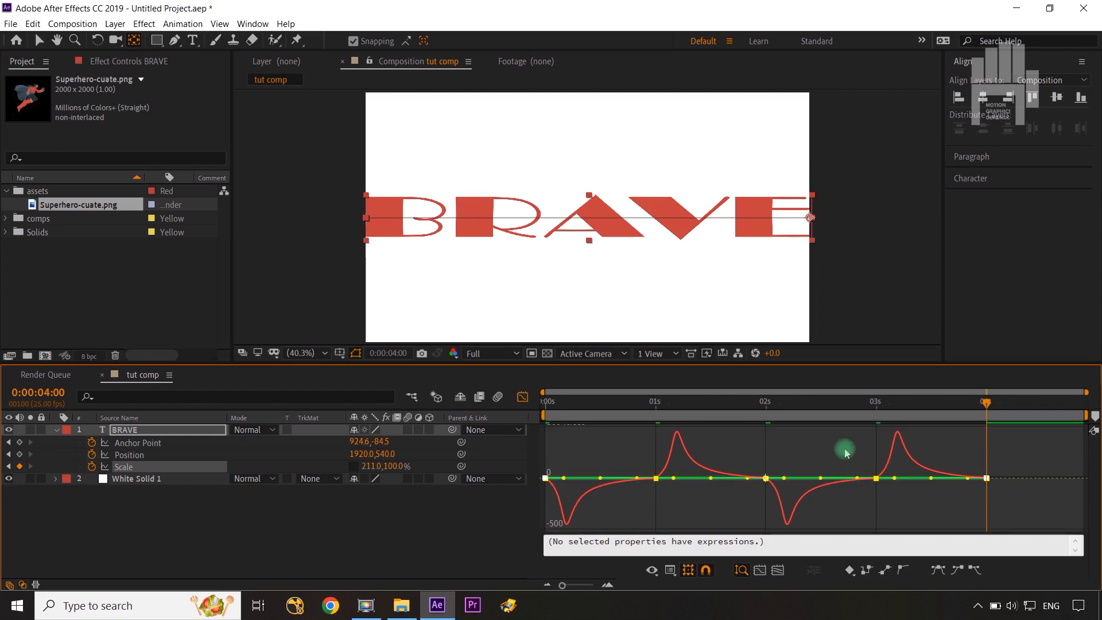
{"action": "left_click", "coordinate": [524, 395]}
{"action": "left_click", "coordinate": [442, 549]}
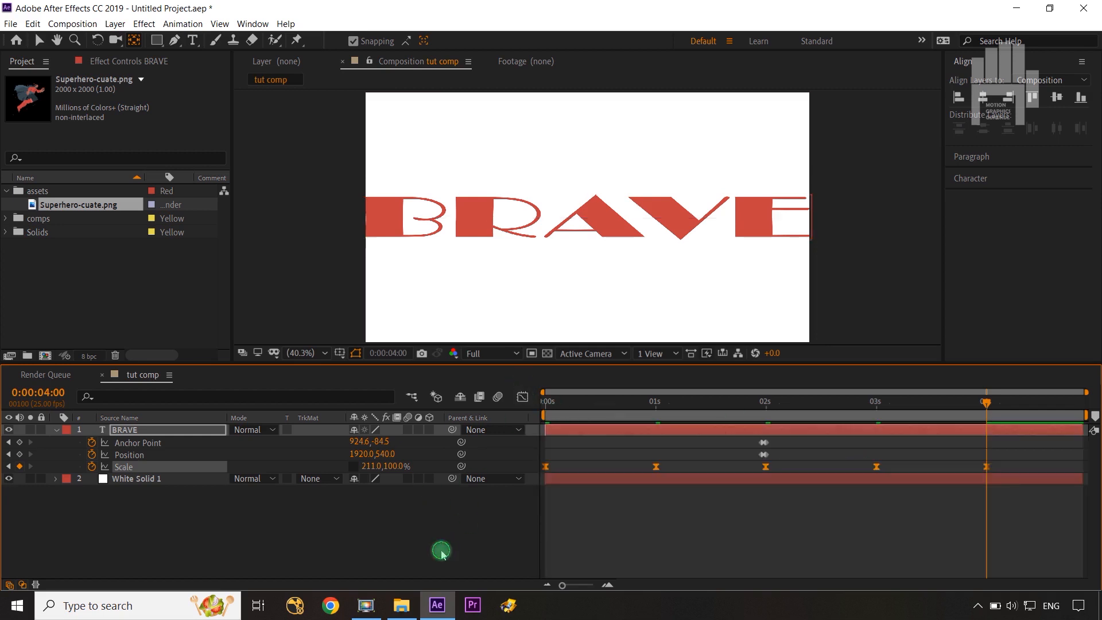
{"action": "left_click_drag", "start_coordinate": [986, 402], "coordinate": [986, 453]}
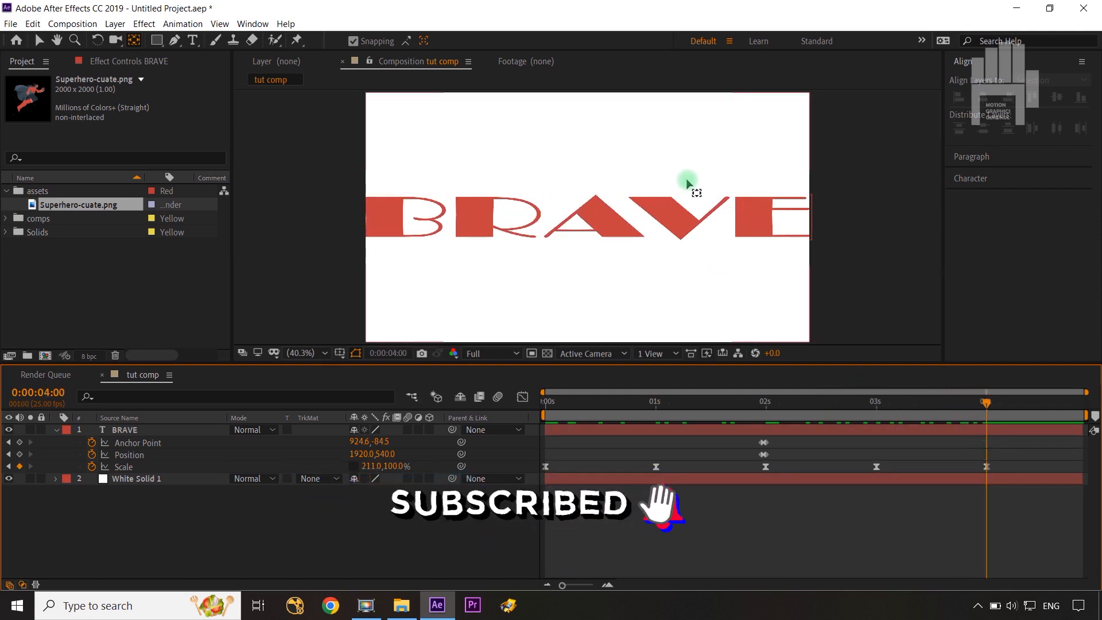
Duplicate the BRAVE text layer and change the copy's text to GIRL.
{"action": "key", "text": "v"}
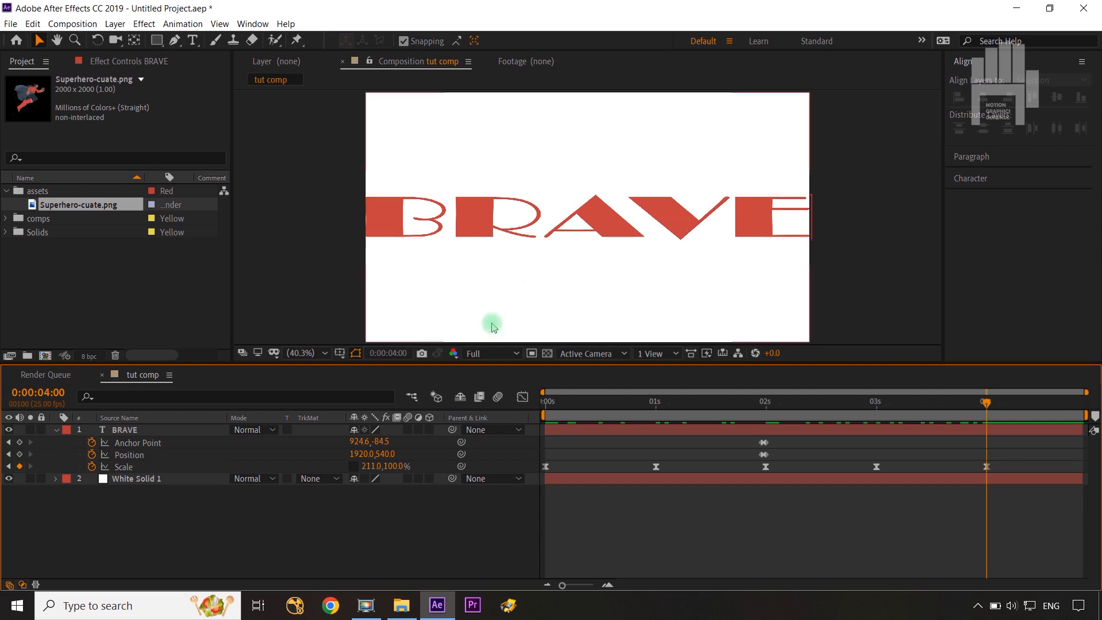
{"action": "left_click", "coordinate": [200, 435]}
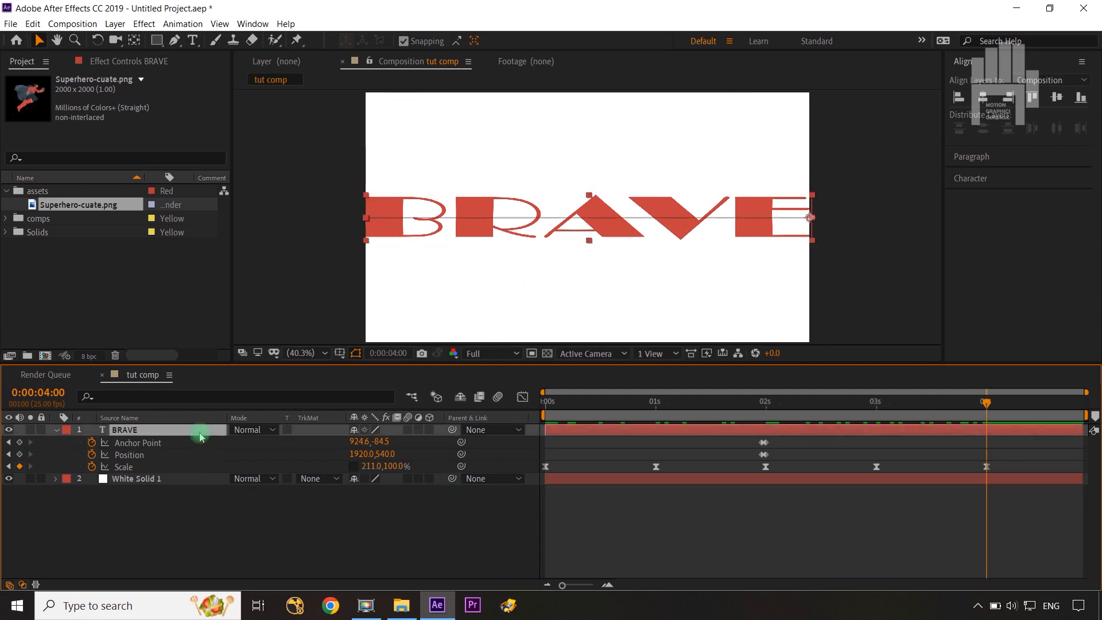
{"action": "key", "text": "ctrl+d"}
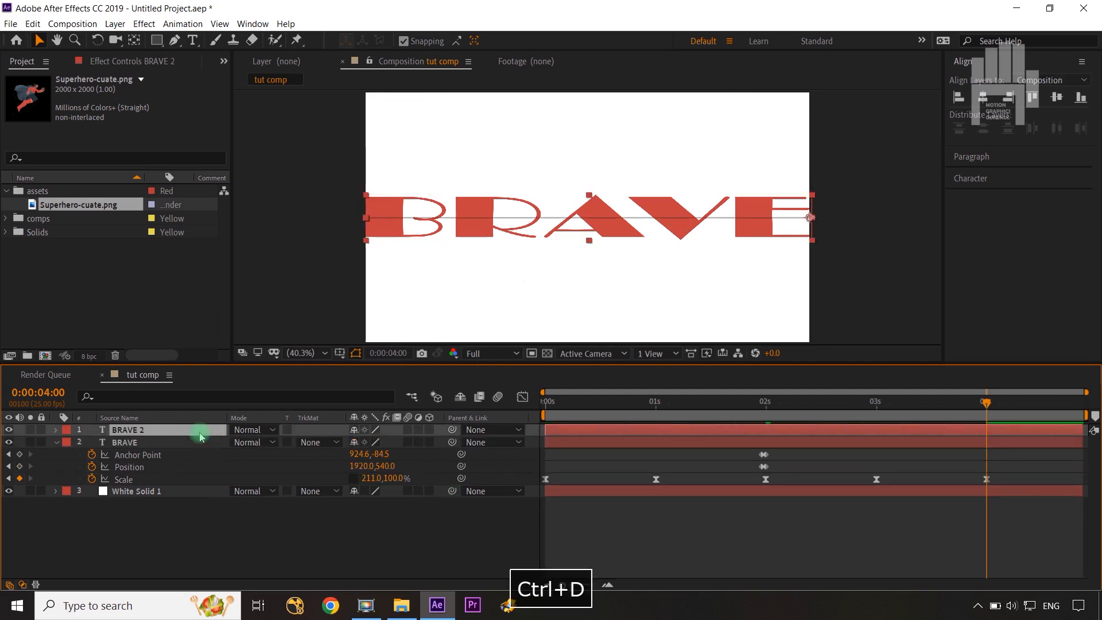
{"action": "double_click", "coordinate": [201, 434]}
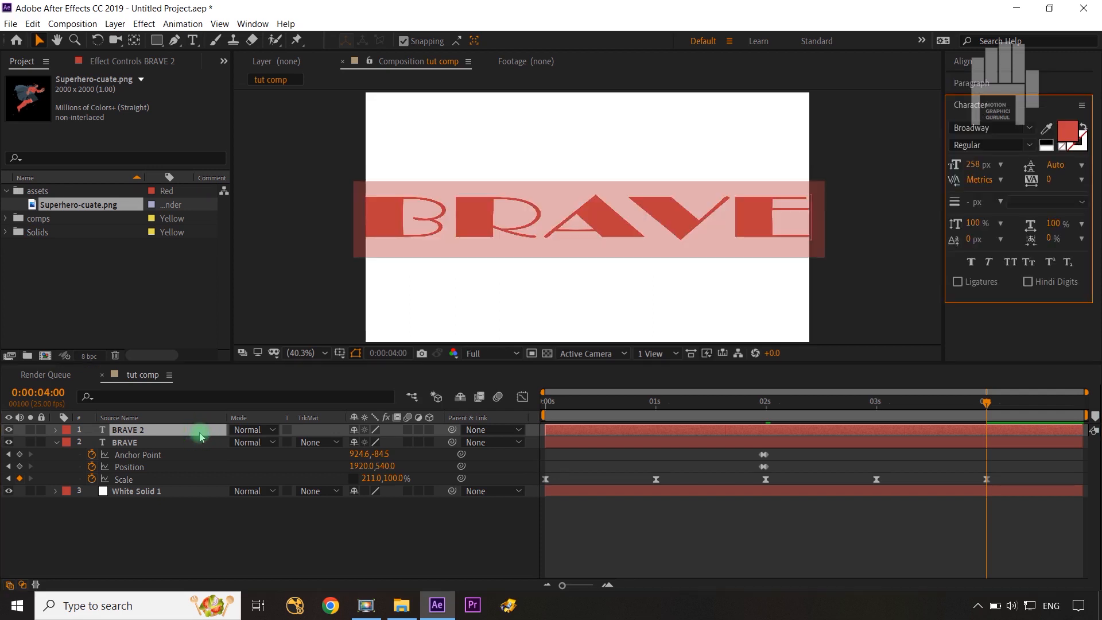
{"action": "type", "text": "GIRL"}
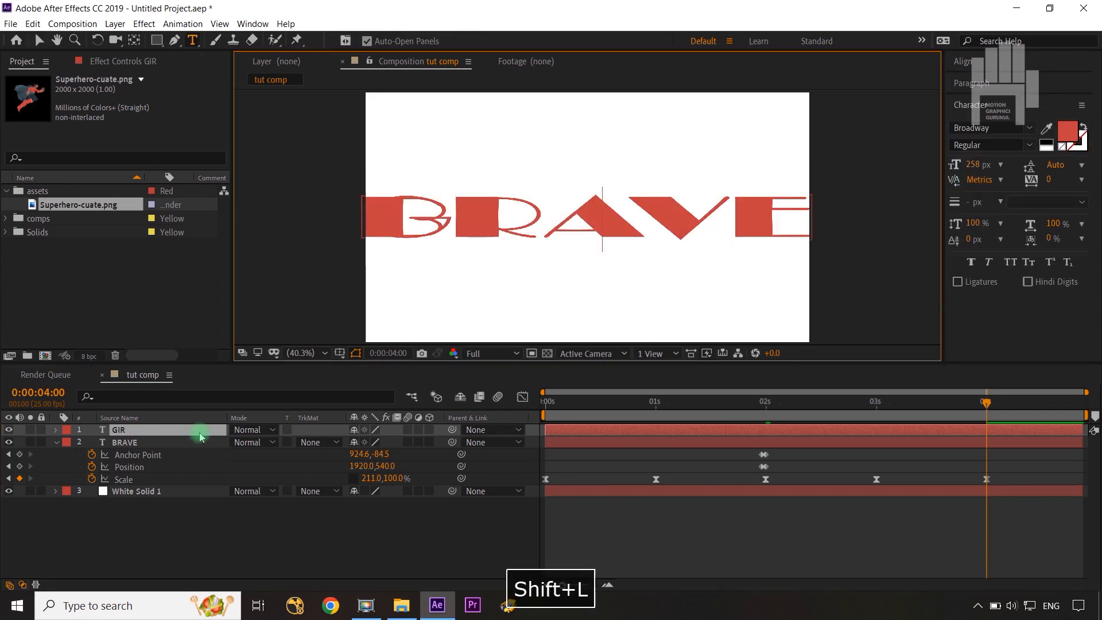
{"action": "left_click", "coordinate": [237, 586]}
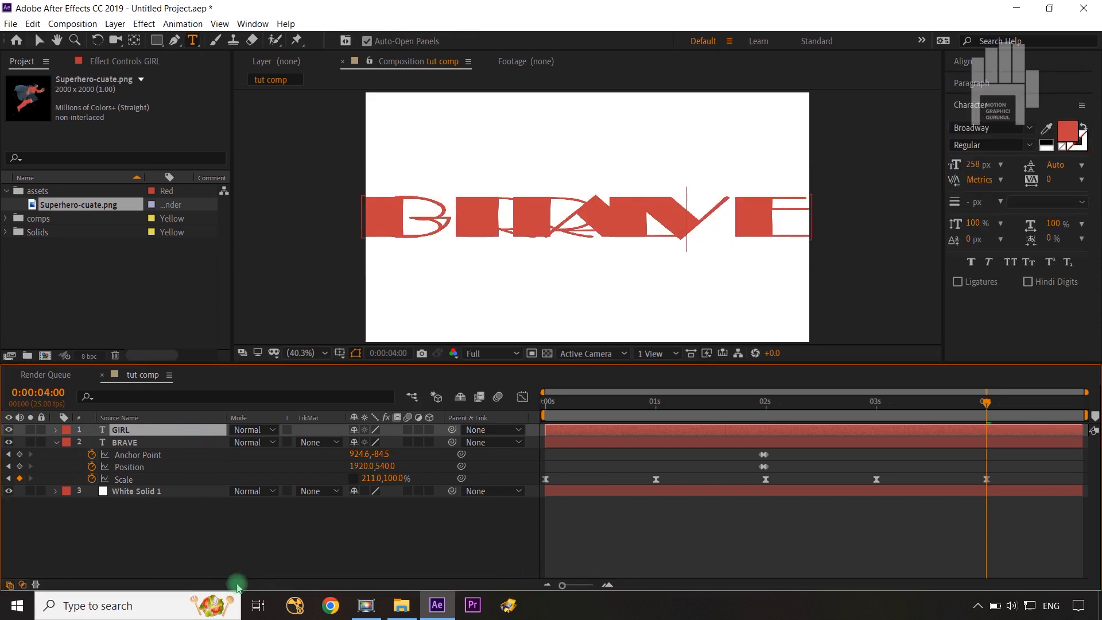
Move to 0:00:02:01 and hide the BRAVE layer so only GIRL shows over the white background.
{"action": "left_click", "coordinate": [265, 550]}
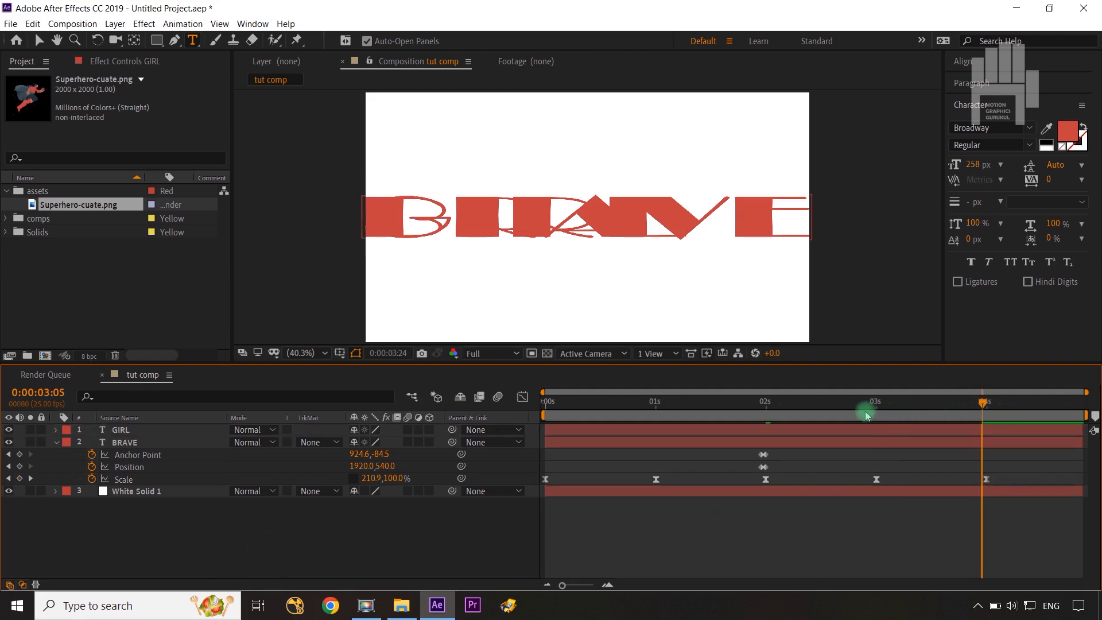
{"action": "left_click_drag", "start_coordinate": [866, 411], "coordinate": [770, 421]}
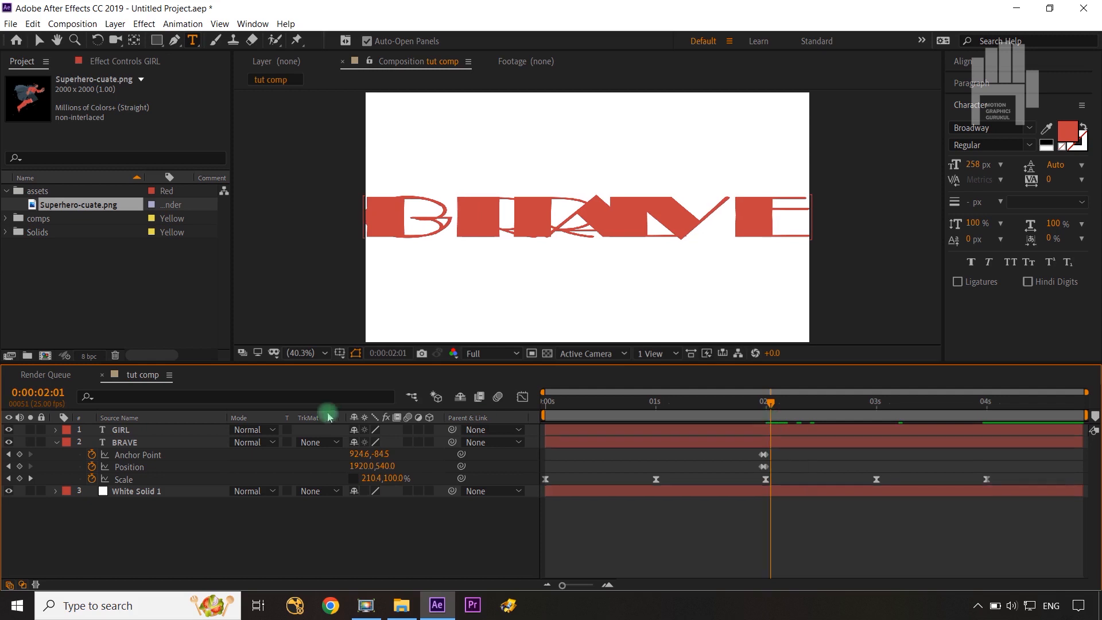
{"action": "left_click", "coordinate": [8, 442]}
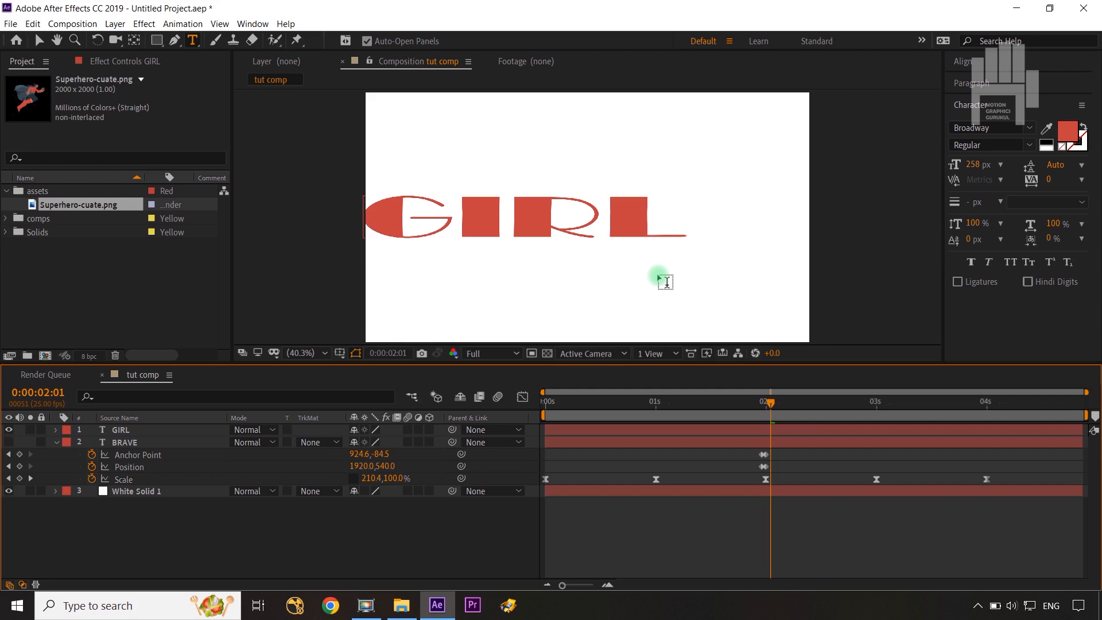
{"action": "left_click", "coordinate": [508, 229]}
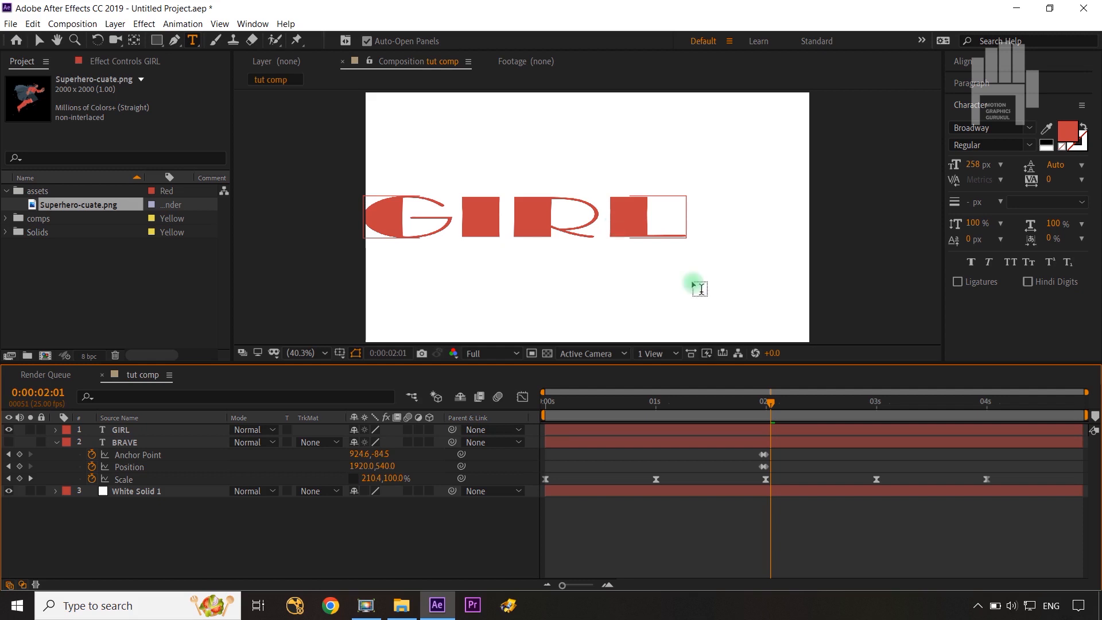
{"action": "left_click", "coordinate": [1006, 495]}
{"action": "left_click_drag", "start_coordinate": [1006, 484], "coordinate": [488, 556]}
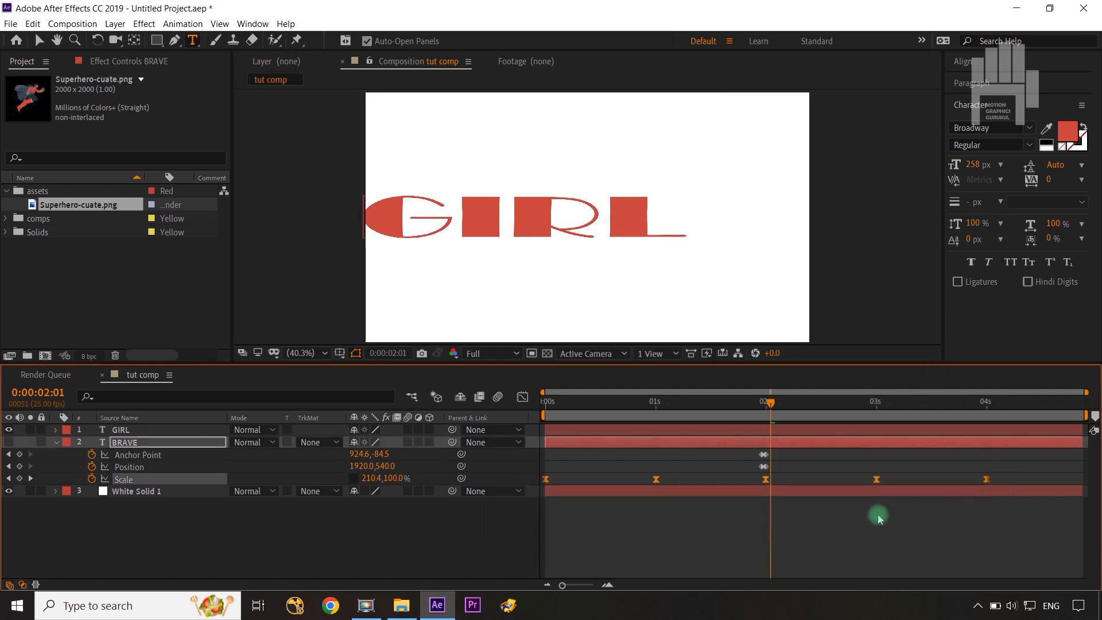
{"action": "right_click", "coordinate": [993, 484]}
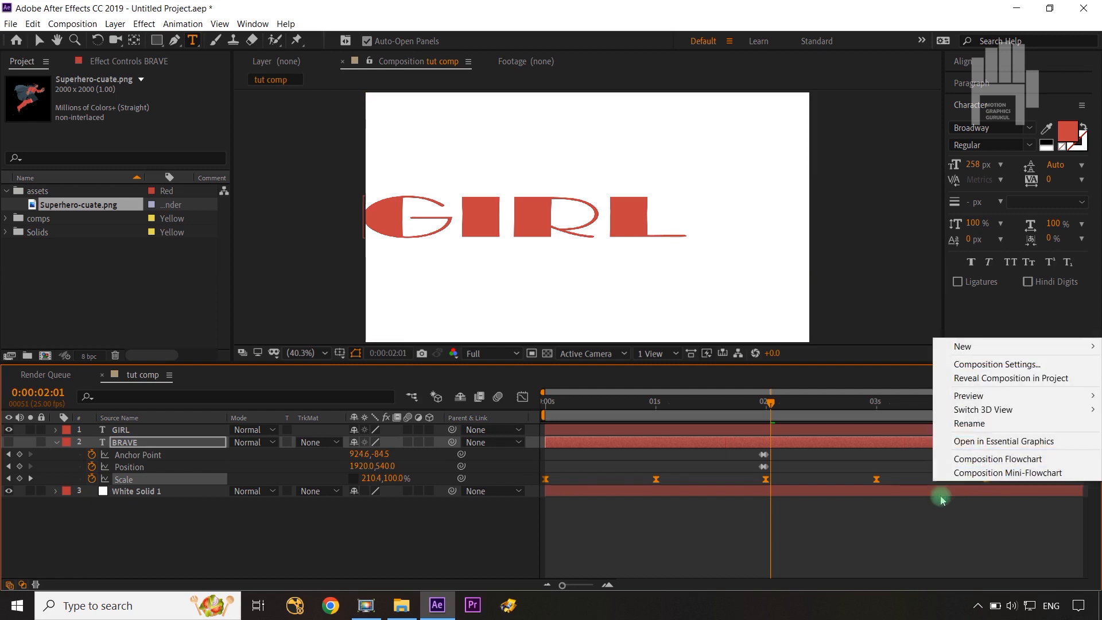
{"action": "right_click", "coordinate": [877, 484]}
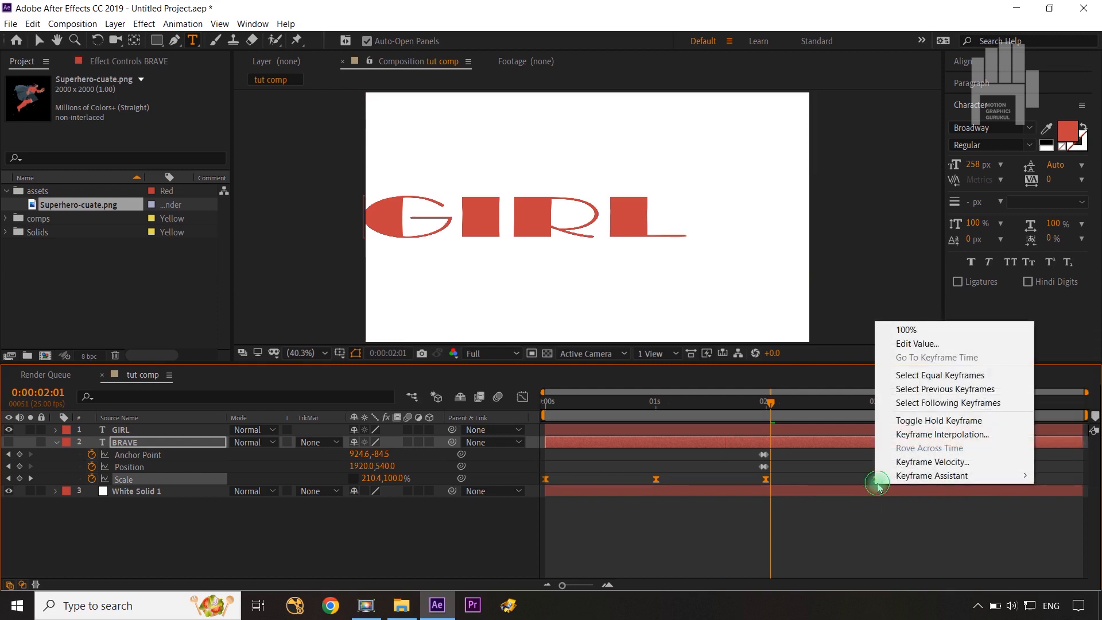
{"action": "left_click", "coordinate": [576, 540]}
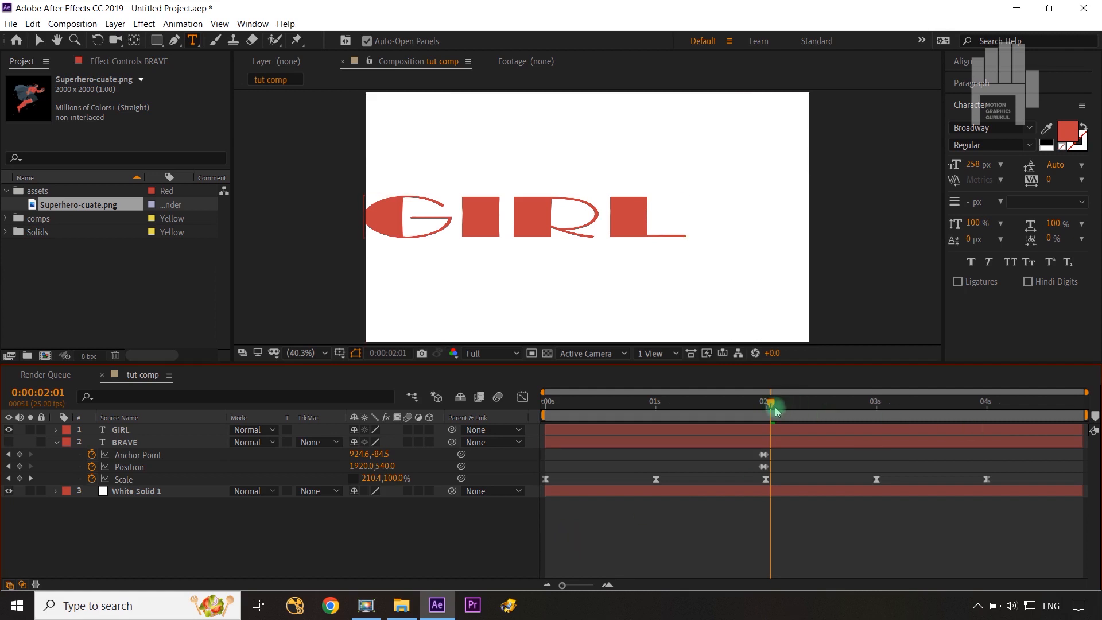
Reverse GIRL's Anchor Point and Position keyframes at 0:00:01:24 and 0:00:02:00, giving Anchor Point 14.6, -84.5 and Position 0, 540 at 0:00:02:00.
{"action": "left_click", "coordinate": [163, 434]}
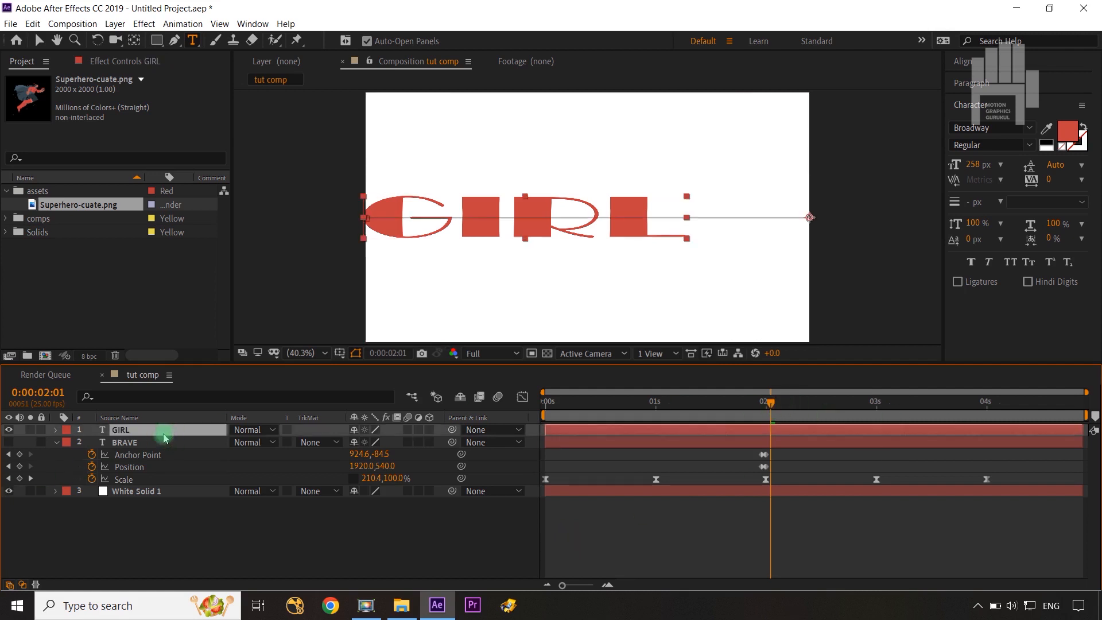
{"action": "key", "text": "u"}
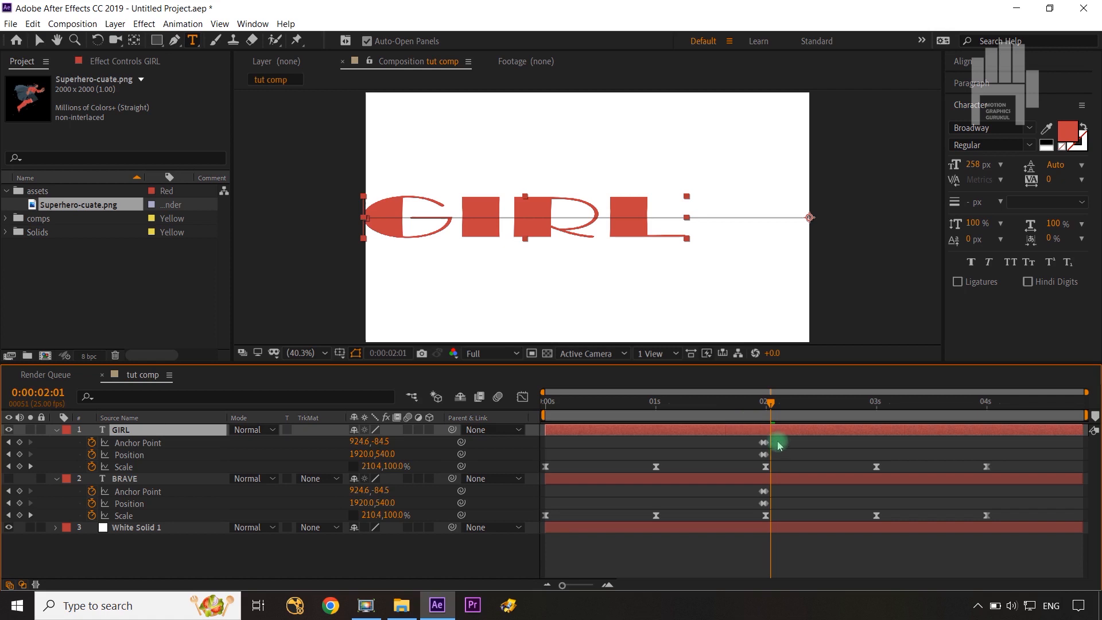
{"action": "left_click_drag", "start_coordinate": [563, 586], "coordinate": [591, 591]}
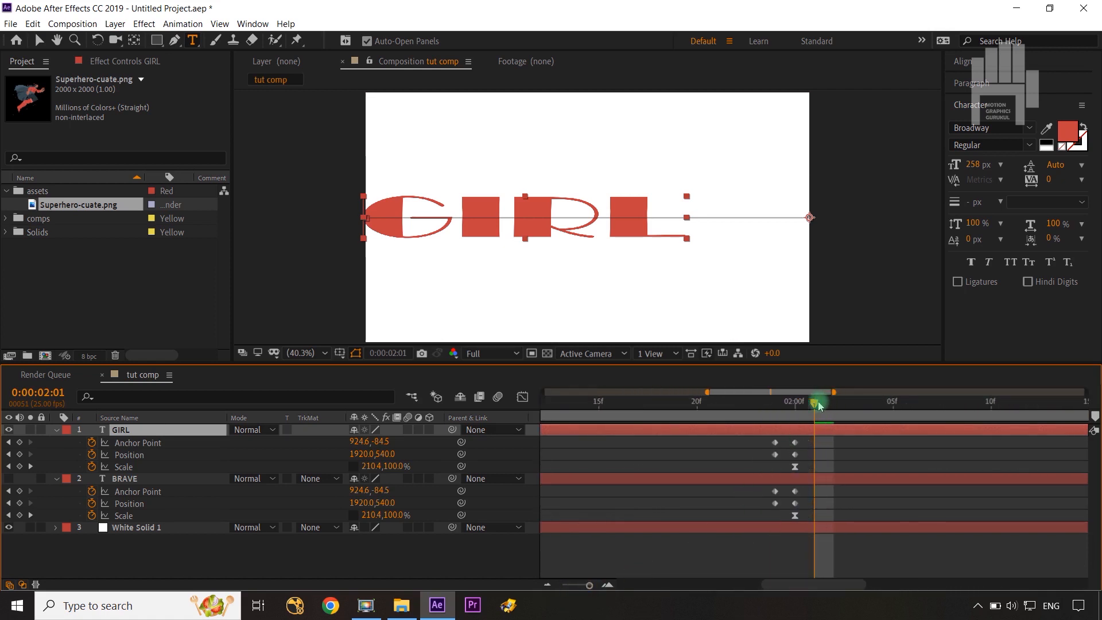
{"action": "left_click", "coordinate": [802, 408]}
{"action": "left_click", "coordinate": [844, 443]}
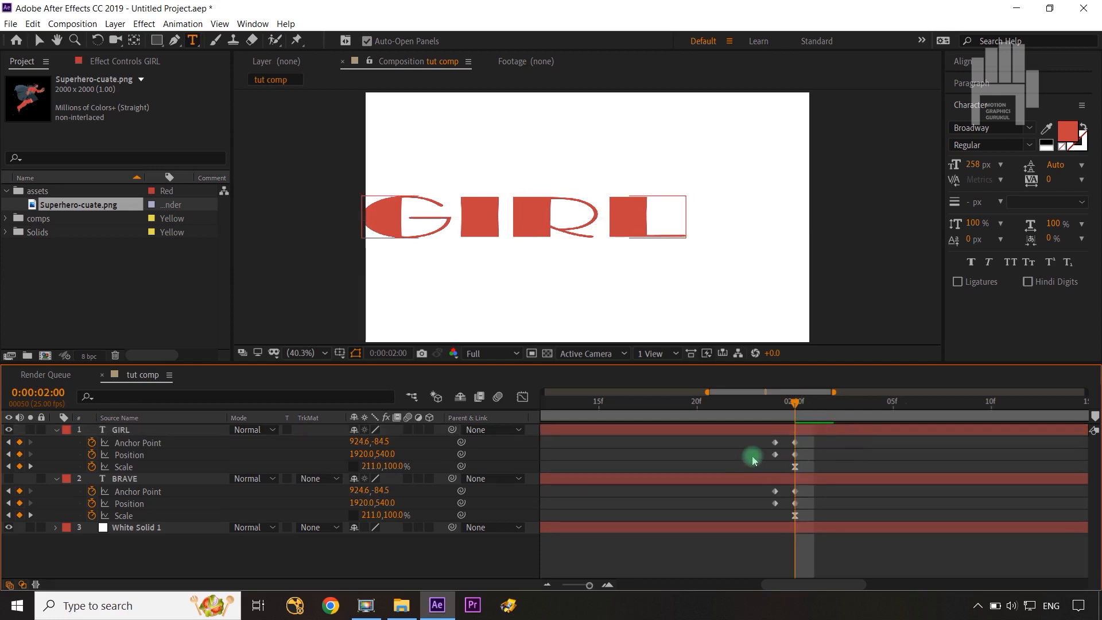
{"action": "left_click_drag", "start_coordinate": [771, 446], "coordinate": [797, 459]}
{"action": "left_click", "coordinate": [878, 446]}
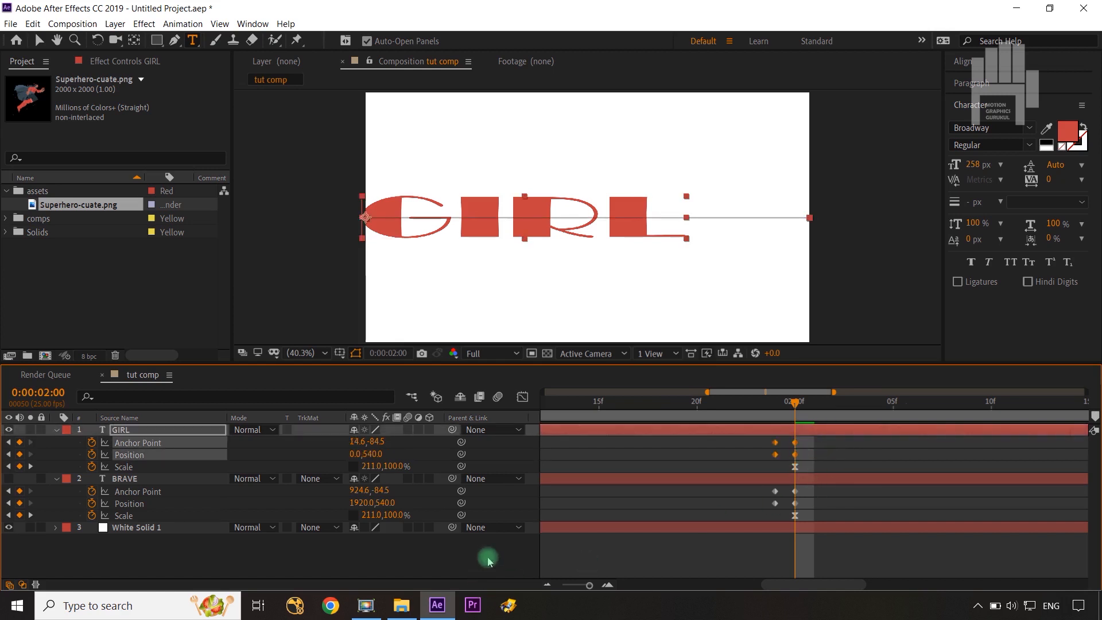
{"action": "left_click", "coordinate": [574, 556]}
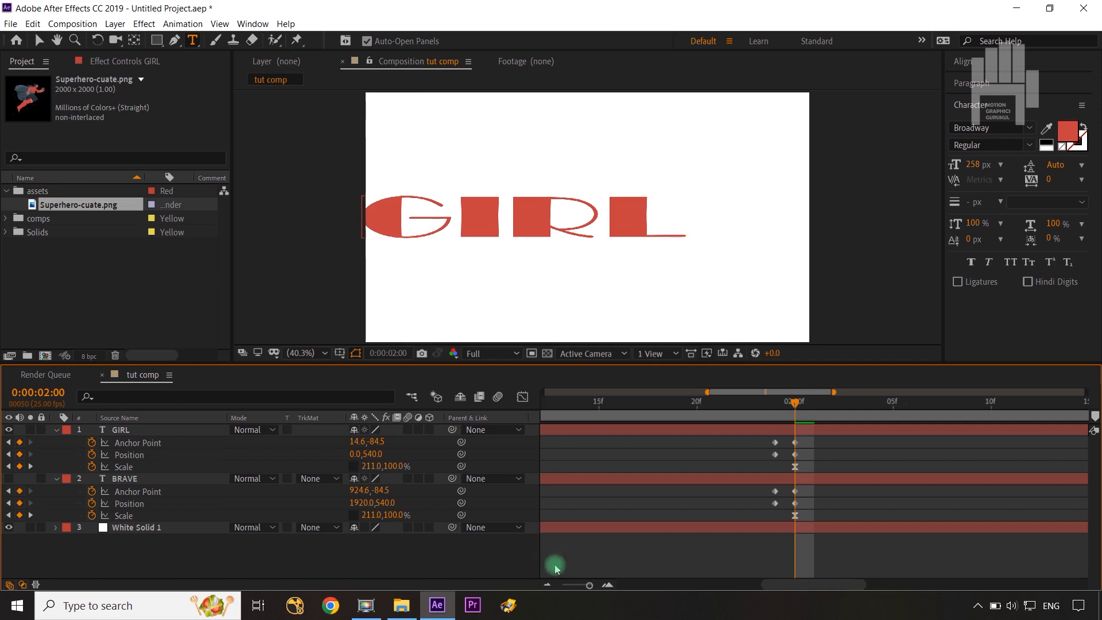
Return to 0:00:00:00 with the whole timeline in view and show the BRAVE layer again.
{"action": "left_click_drag", "start_coordinate": [587, 585], "coordinate": [534, 585]}
{"action": "left_click", "coordinate": [766, 406]}
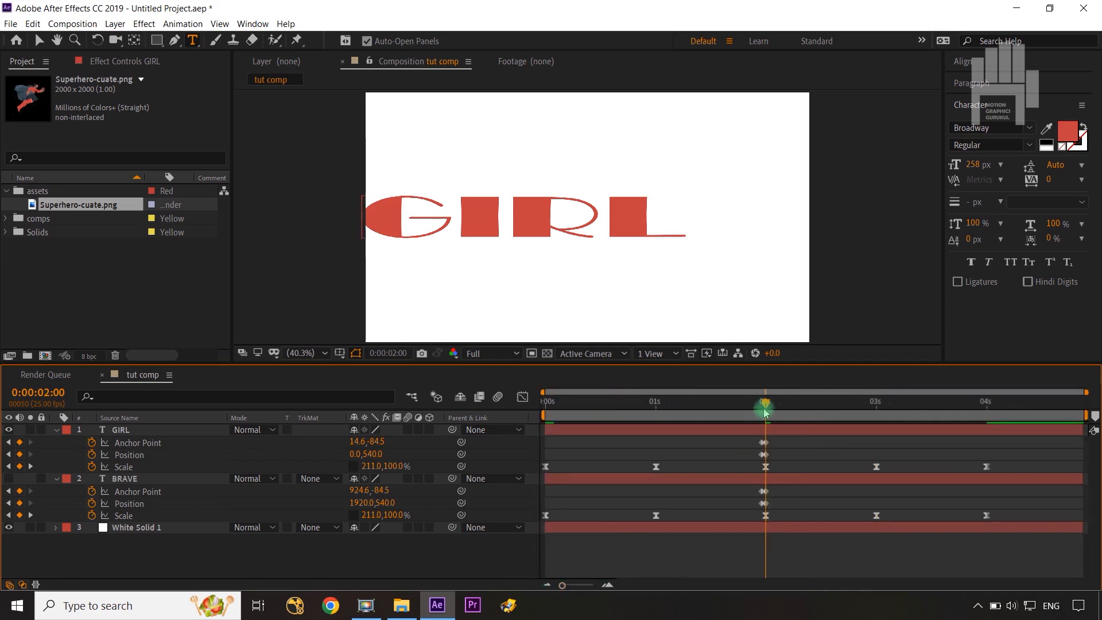
{"action": "left_click_drag", "start_coordinate": [632, 435], "coordinate": [525, 443]}
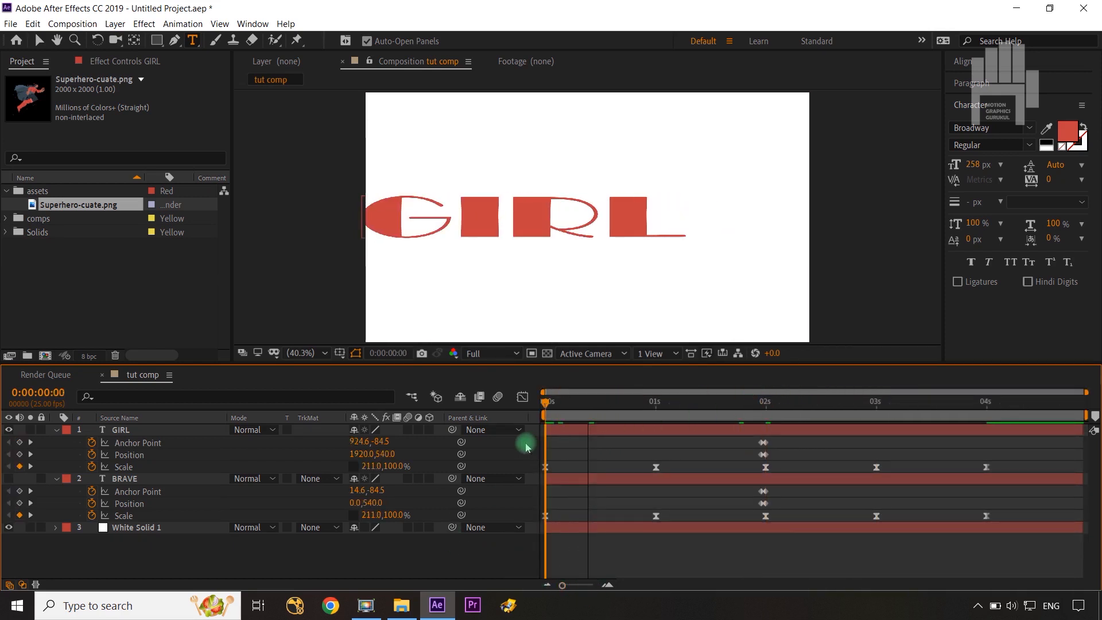
{"action": "left_click", "coordinate": [8, 479]}
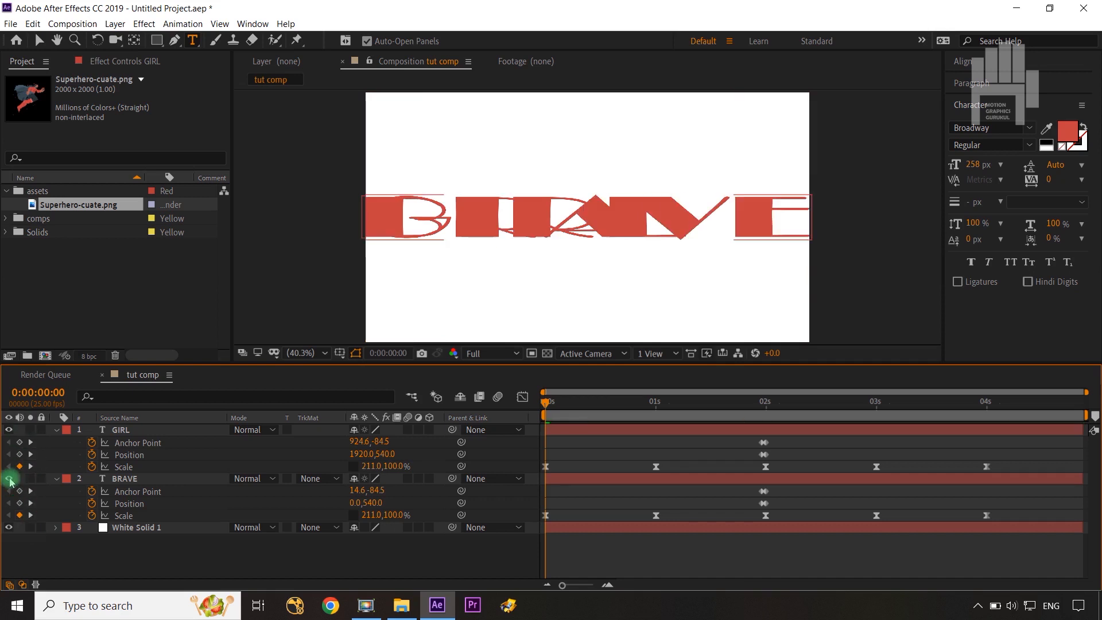
Set the GIRL layer's horizontal Scale to 0% at 0:00:00:00, keeping the vertical scale at 100%.
{"action": "left_click", "coordinate": [545, 400]}
{"action": "left_click_drag", "start_coordinate": [613, 417], "coordinate": [658, 453]}
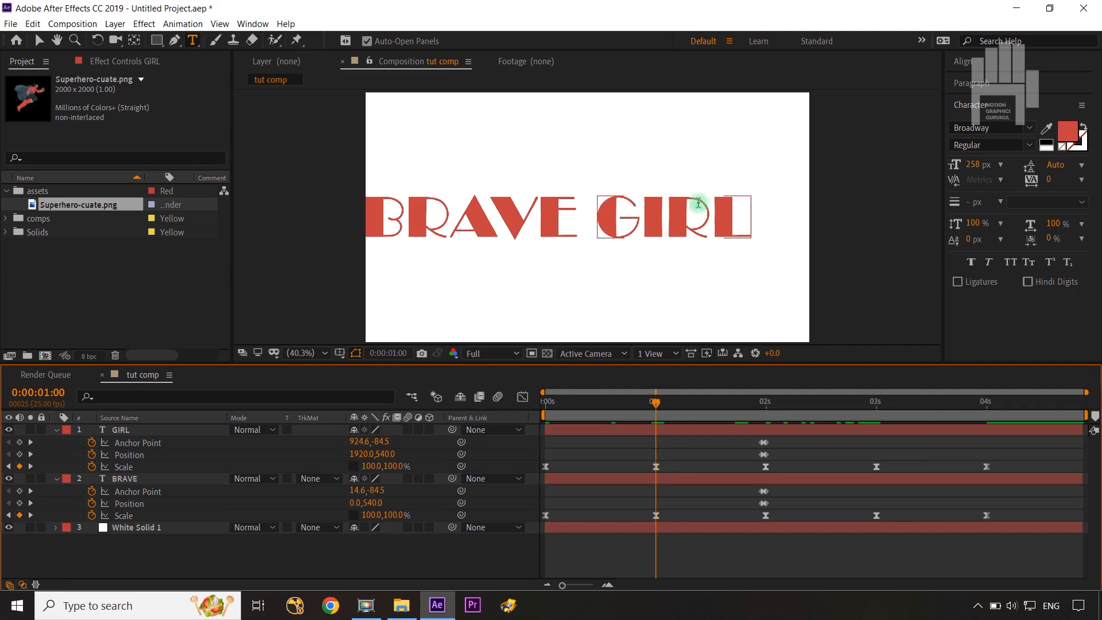
{"action": "key", "text": "v"}
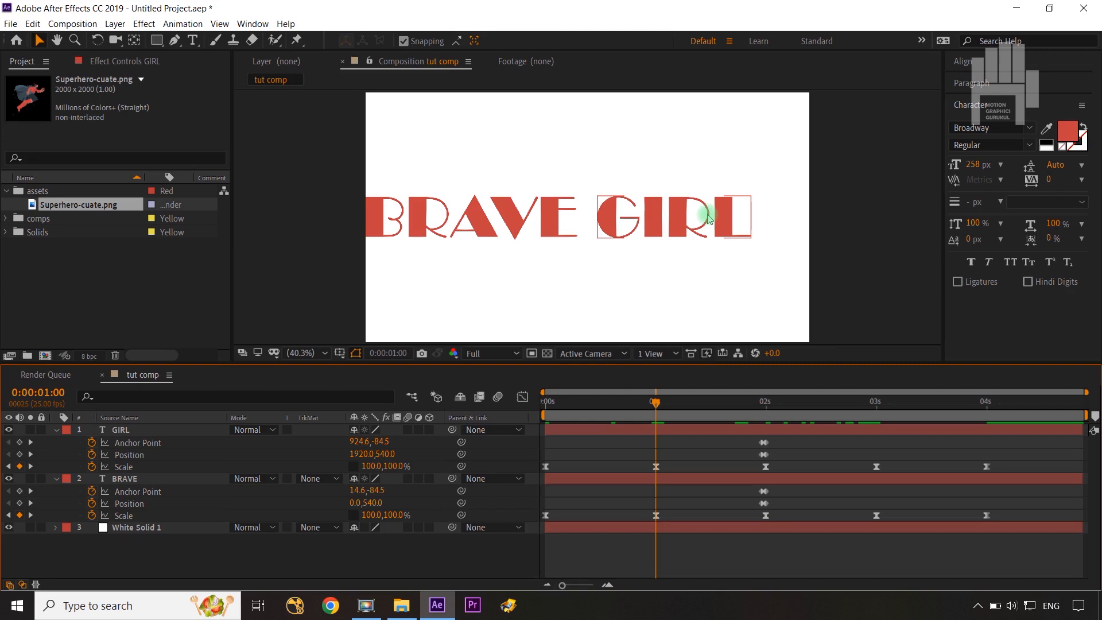
{"action": "left_click_drag", "start_coordinate": [657, 401], "coordinate": [538, 417]}
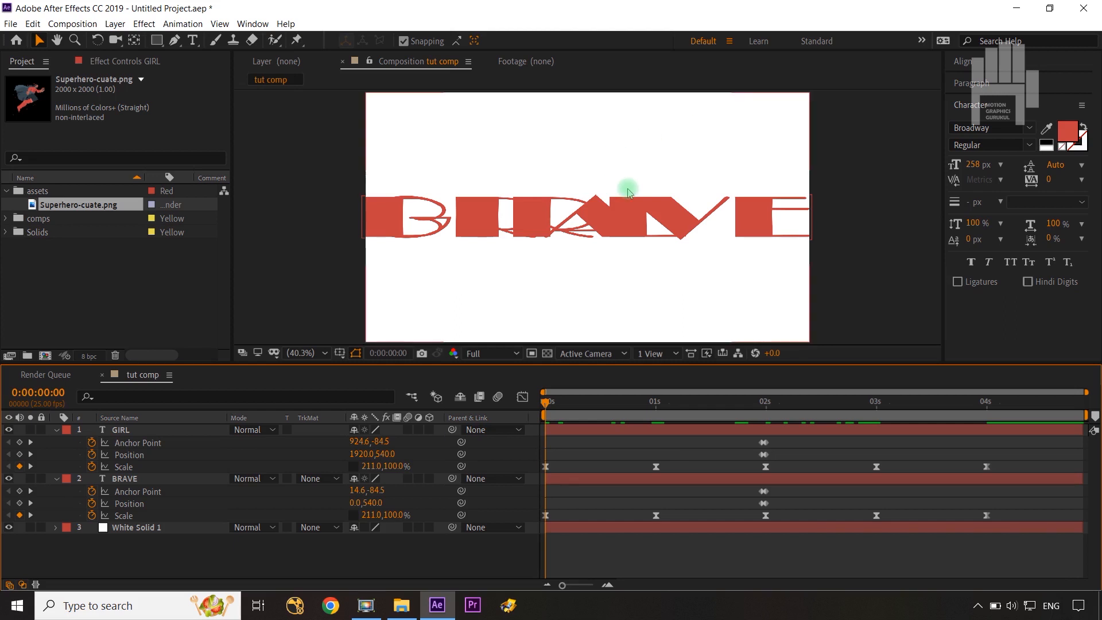
{"action": "left_click", "coordinate": [166, 432]}
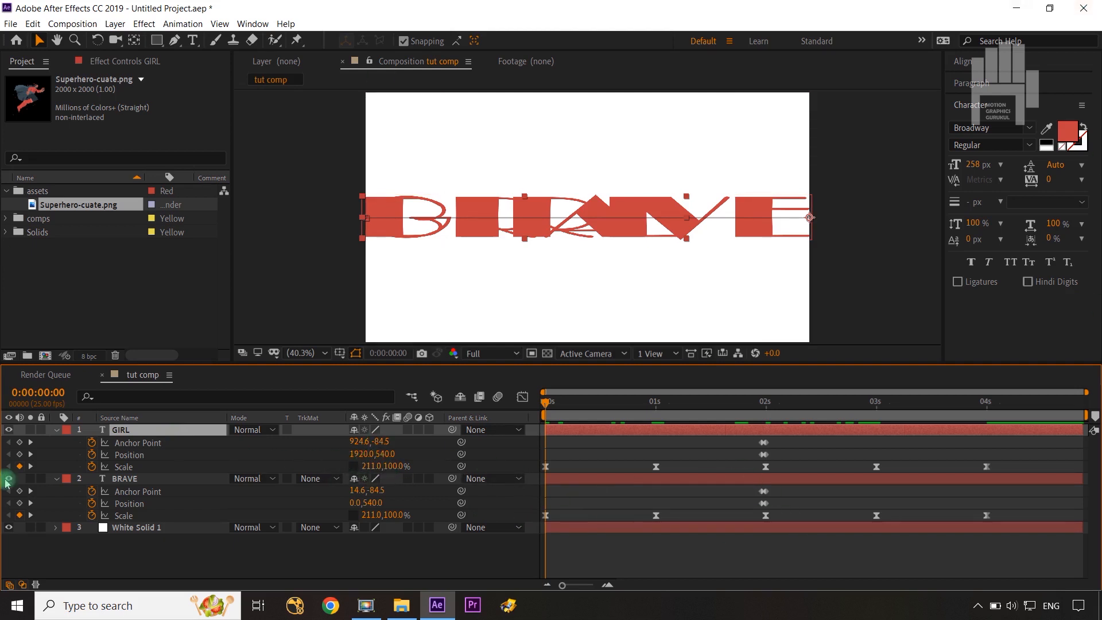
{"action": "left_click", "coordinate": [123, 466]}
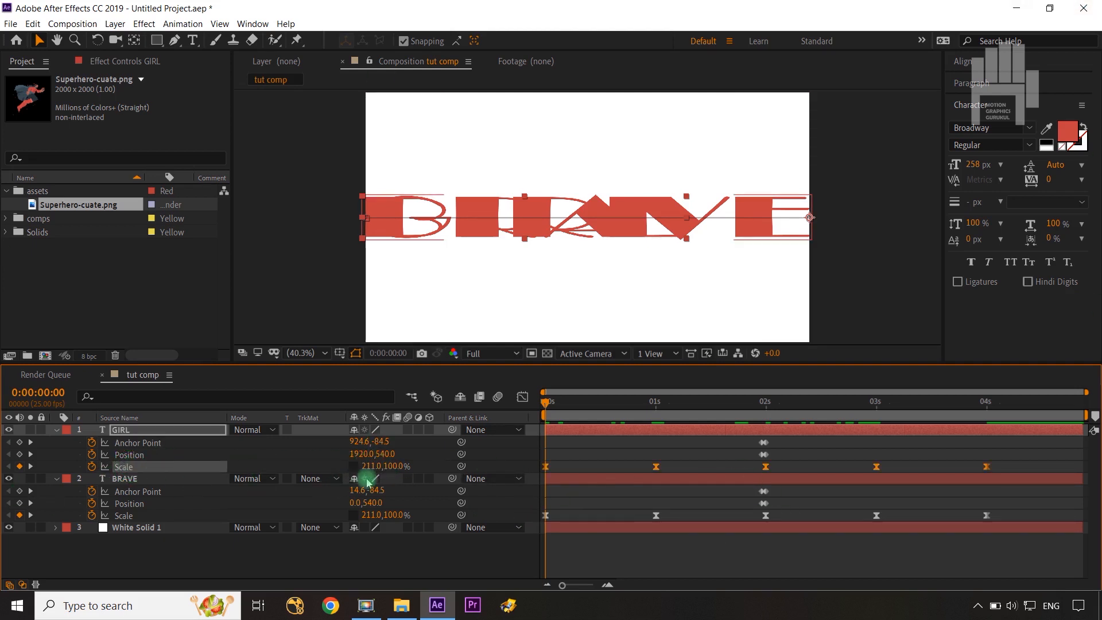
{"action": "type", "text": "0"}
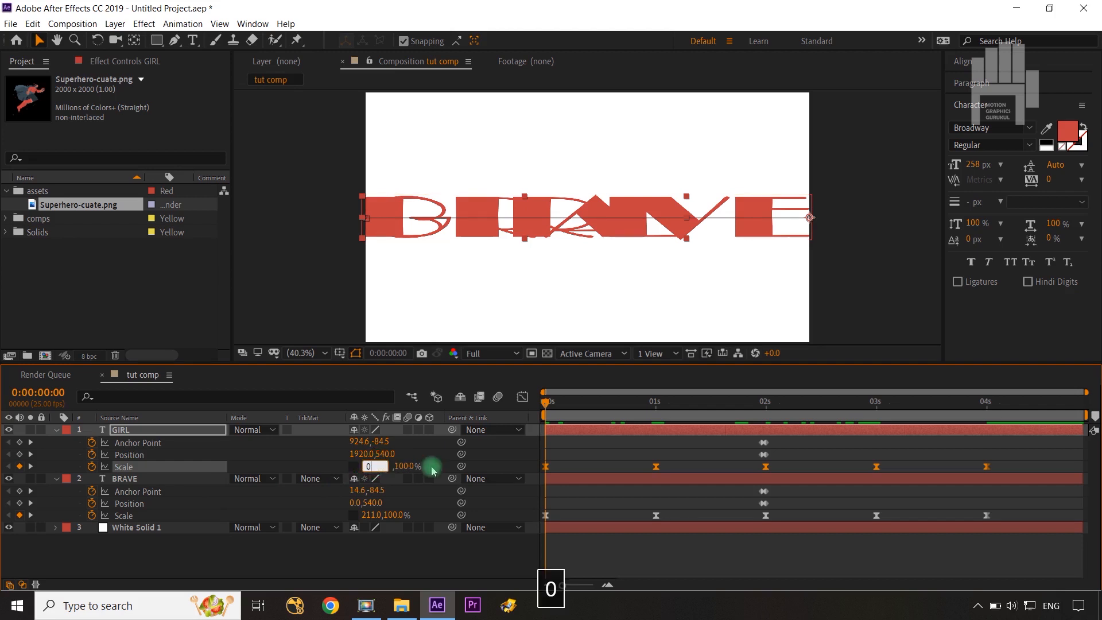
{"action": "left_click", "coordinate": [499, 453]}
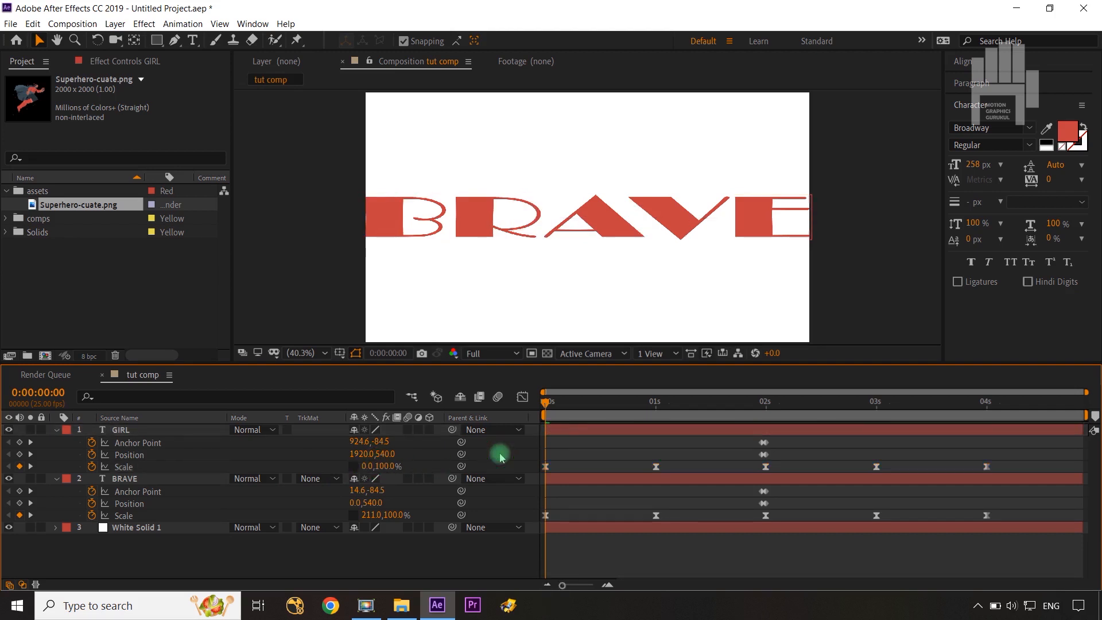
Stretch GIRL's horizontal Scale to 109% at 0:00:01:00 so it meets the end of BRAVE.
{"action": "left_click_drag", "start_coordinate": [546, 402], "coordinate": [656, 434]}
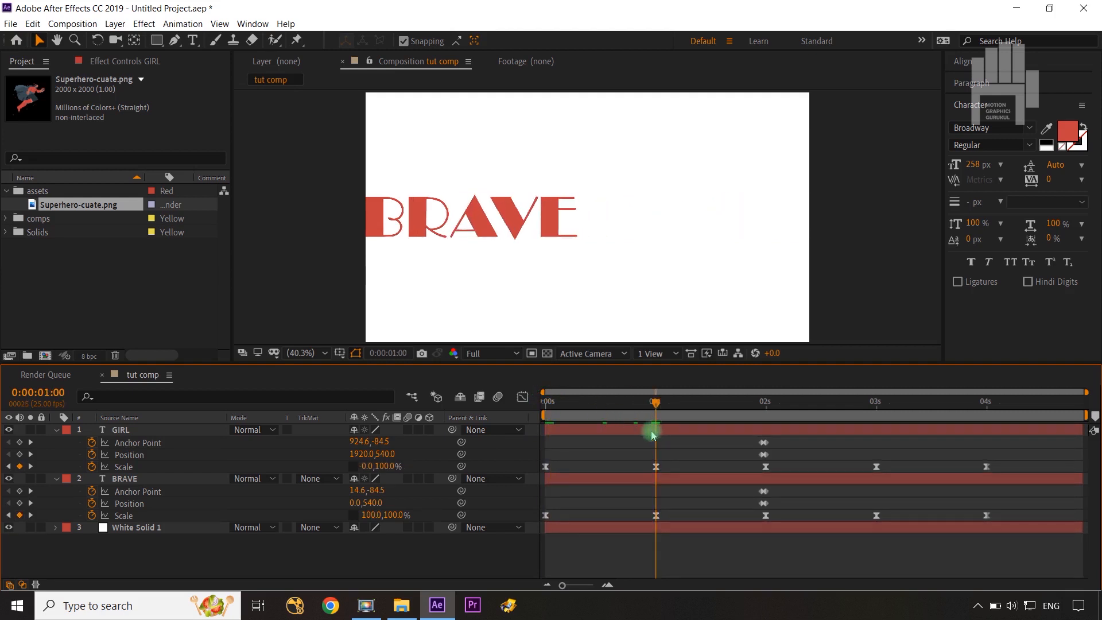
{"action": "left_click_drag", "start_coordinate": [373, 466], "coordinate": [461, 467]}
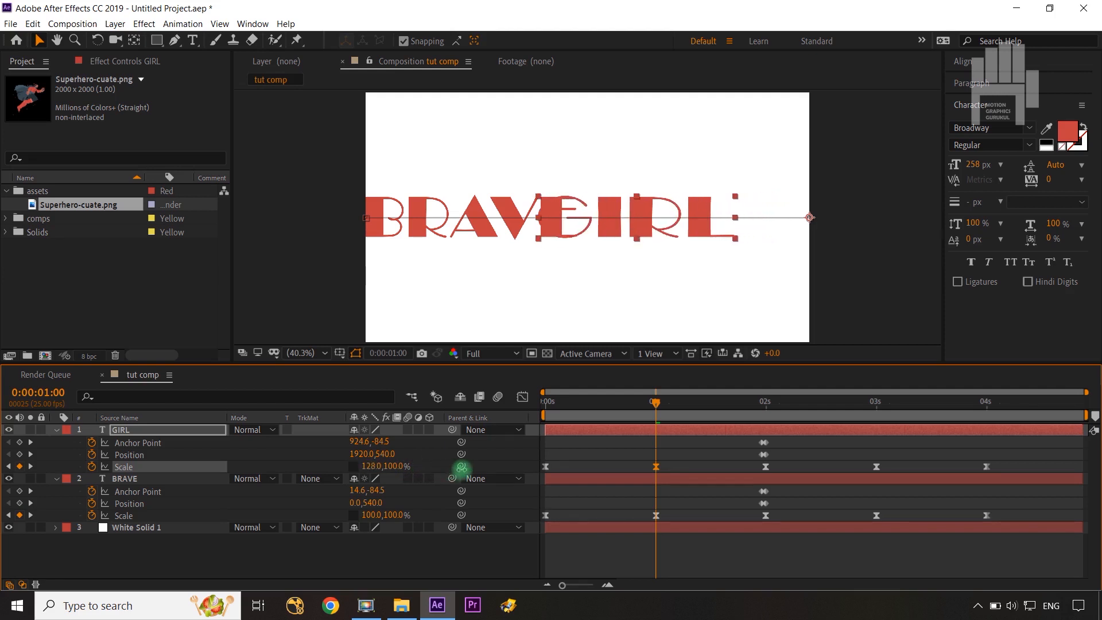
{"action": "mouse_move", "coordinate": [469, 469]}
{"action": "left_mouse_down"}
{"action": "mouse_move", "coordinate": [462, 458]}
{"action": "mouse_move", "coordinate": [452, 477]}
{"action": "left_mouse_up"}
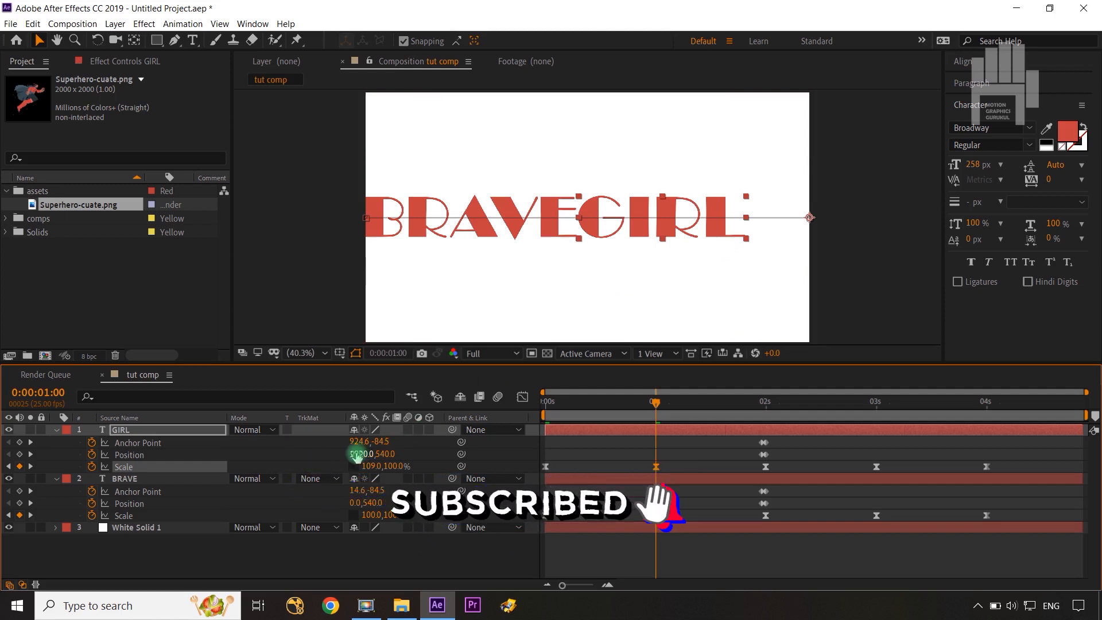
At 0:00:01:24, move GIRL's anchor point to the text's right edge (671.3, -84.5) and set its Position to 1922.5, 540.
{"action": "left_click_drag", "start_coordinate": [625, 403], "coordinate": [762, 408]}
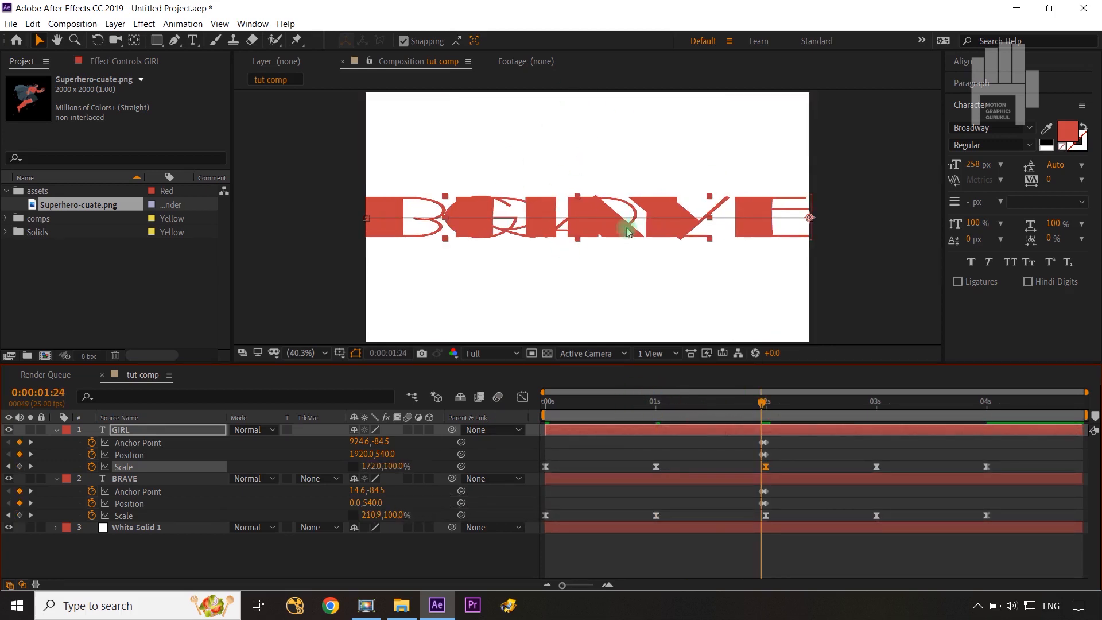
{"action": "left_click_drag", "start_coordinate": [360, 452], "coordinate": [434, 456]}
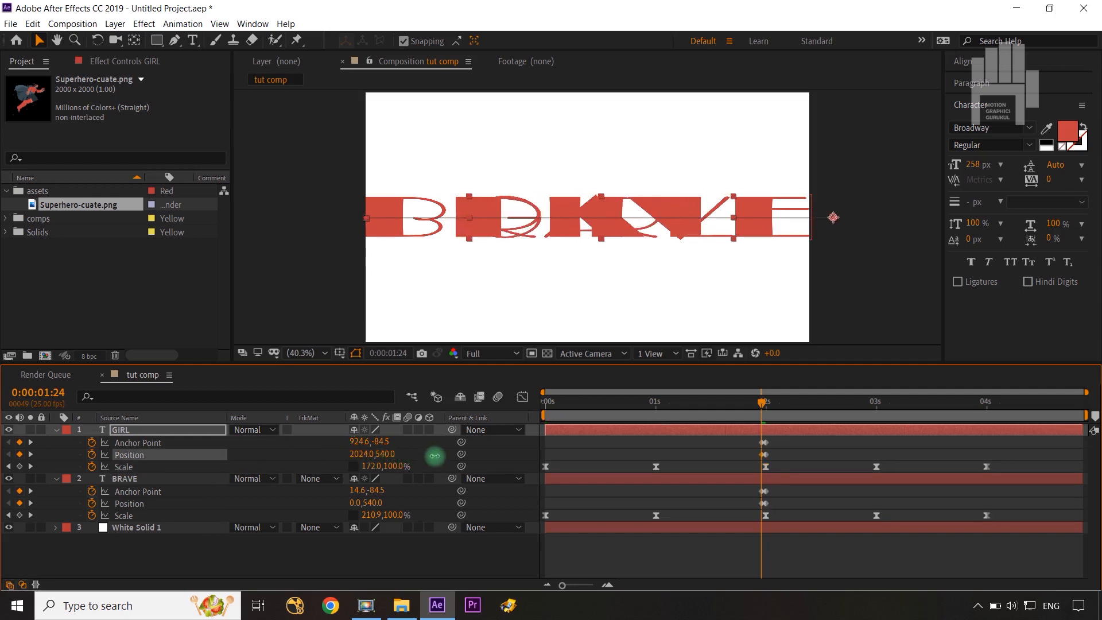
{"action": "key", "text": "ctrl+z"}
{"action": "key", "text": "y"}
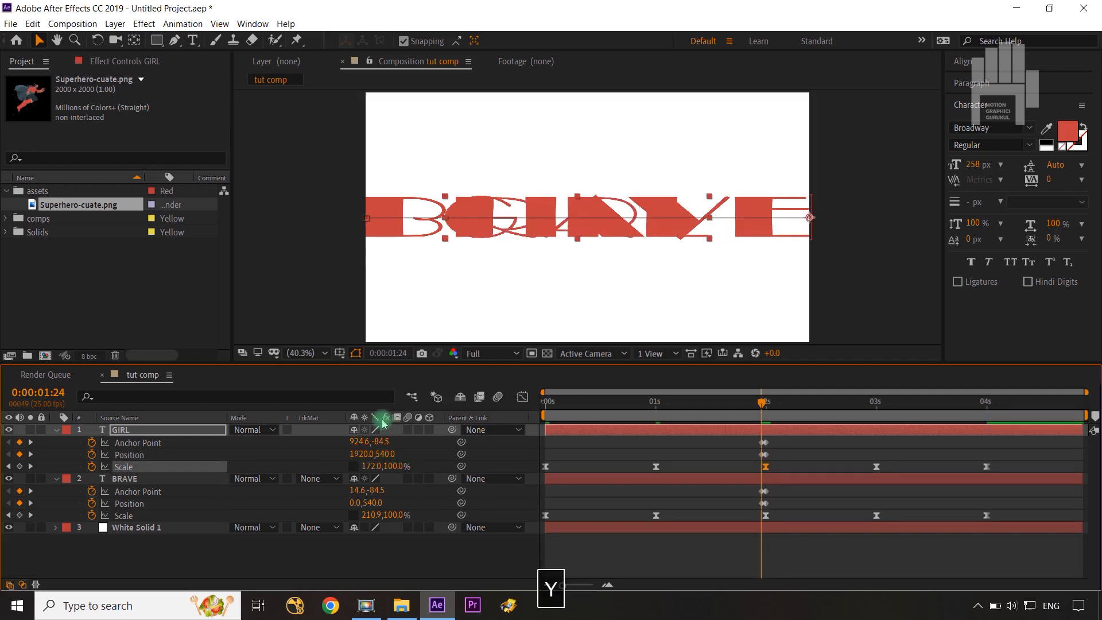
{"action": "left_click_drag", "start_coordinate": [809, 218], "coordinate": [648, 341]}
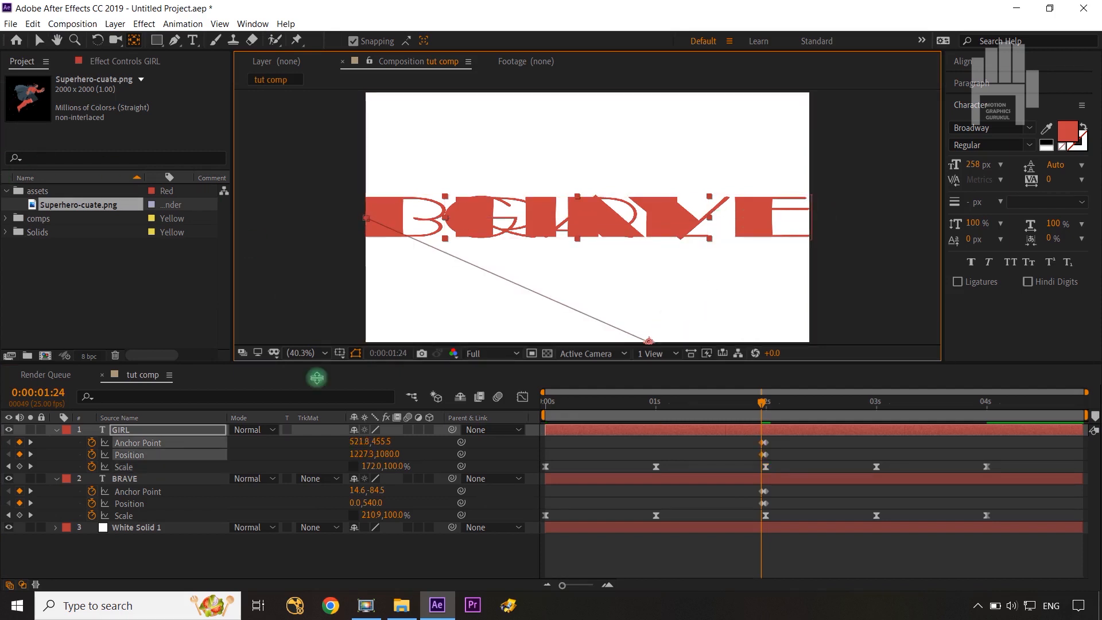
{"action": "key", "text": "ctrl+z"}
{"action": "key", "text": "ctrl+z"}
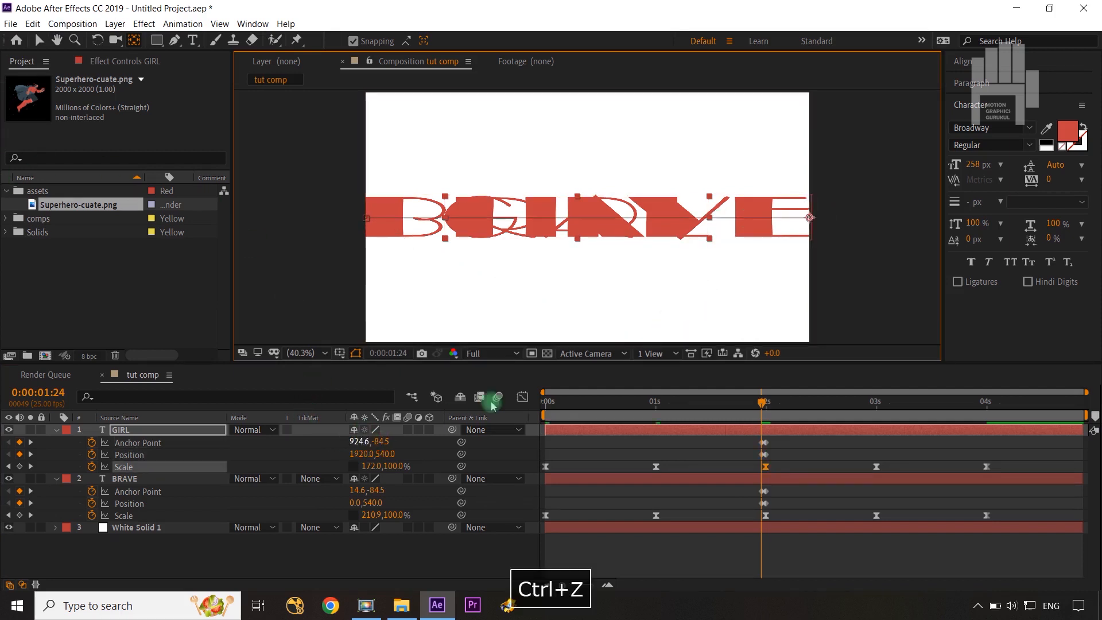
{"action": "left_click_drag", "start_coordinate": [780, 222], "coordinate": [722, 216]}
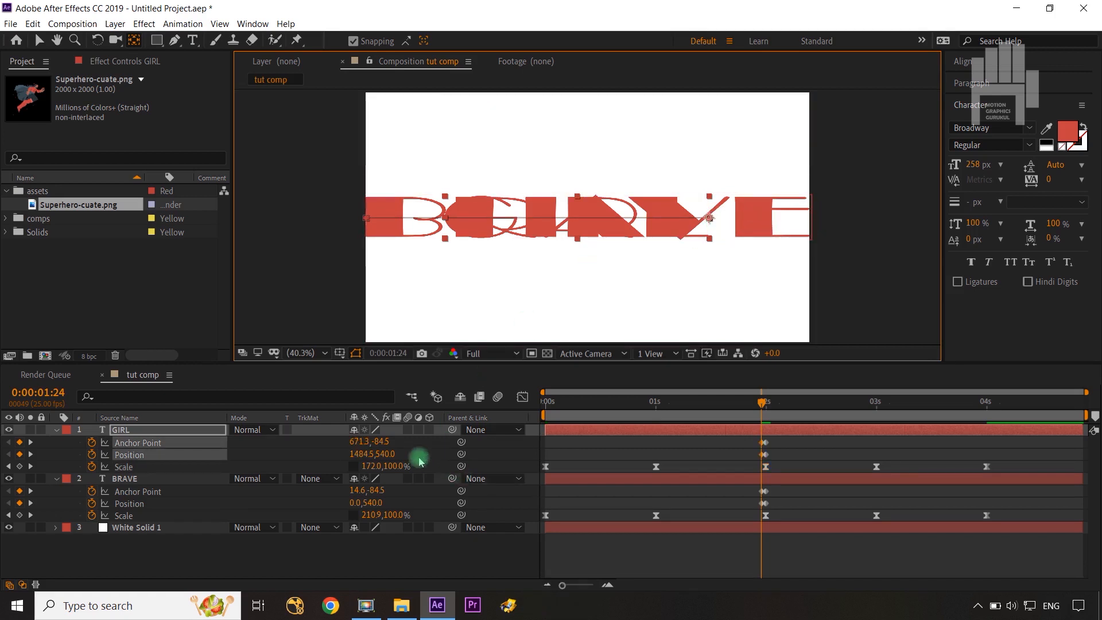
{"action": "left_click_drag", "start_coordinate": [368, 454], "coordinate": [634, 412]}
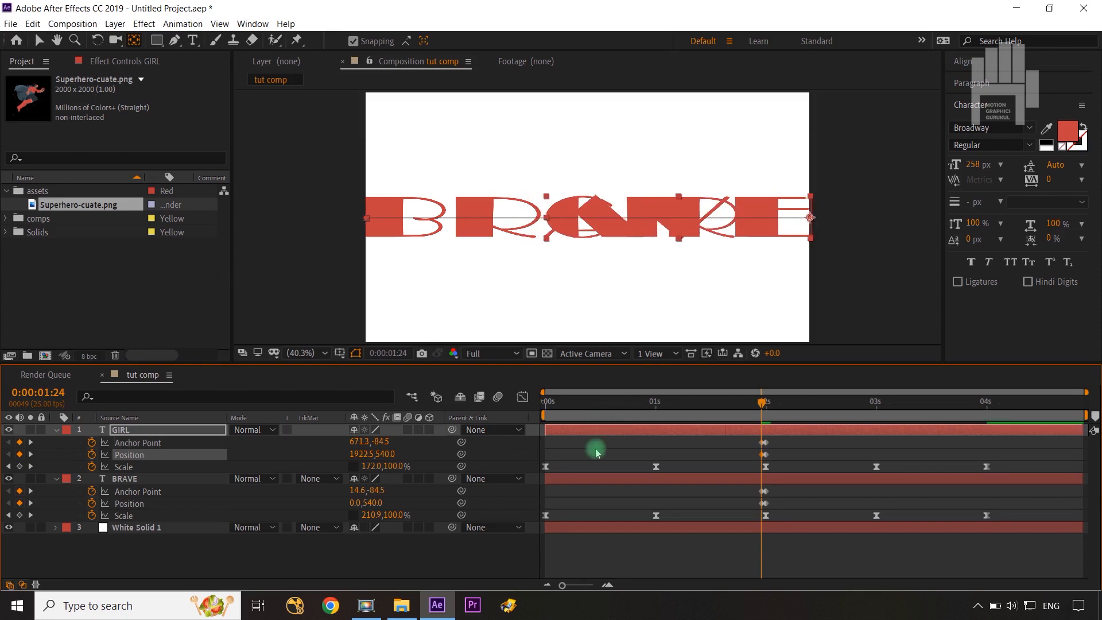
At 0:00:01:00, set BRAVE's horizontal Scale to 66% and GIRL's to 197% so the two words meet.
{"action": "left_click_drag", "start_coordinate": [762, 398], "coordinate": [527, 438]}
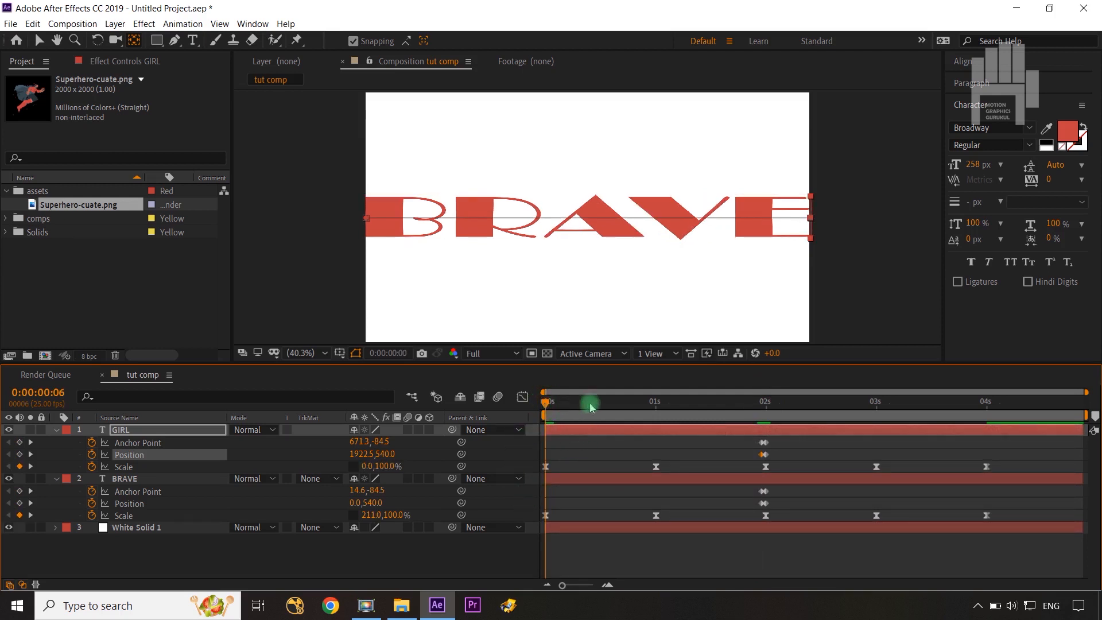
{"action": "left_click_drag", "start_coordinate": [590, 403], "coordinate": [655, 412]}
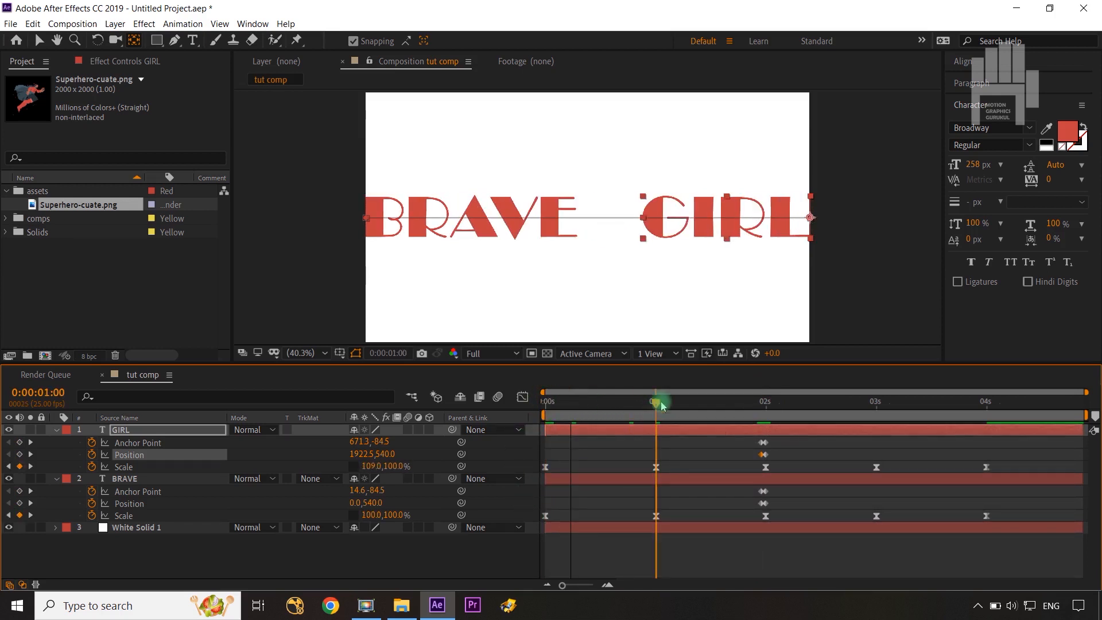
{"action": "left_click", "coordinate": [705, 198]}
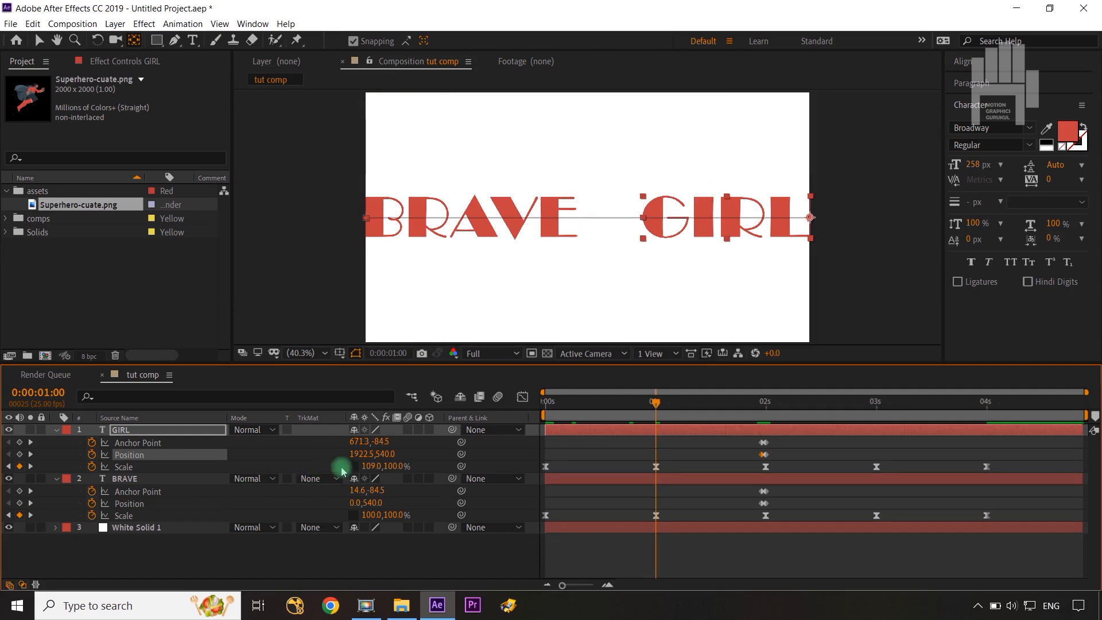
{"action": "left_click_drag", "start_coordinate": [370, 470], "coordinate": [400, 466]}
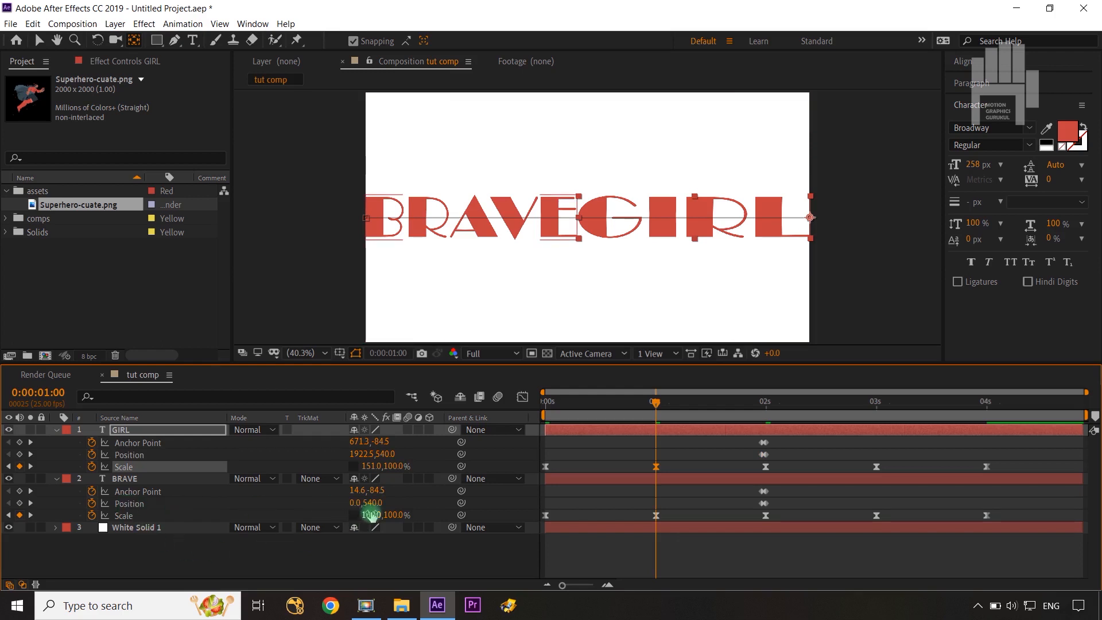
{"action": "left_click_drag", "start_coordinate": [370, 514], "coordinate": [348, 515]}
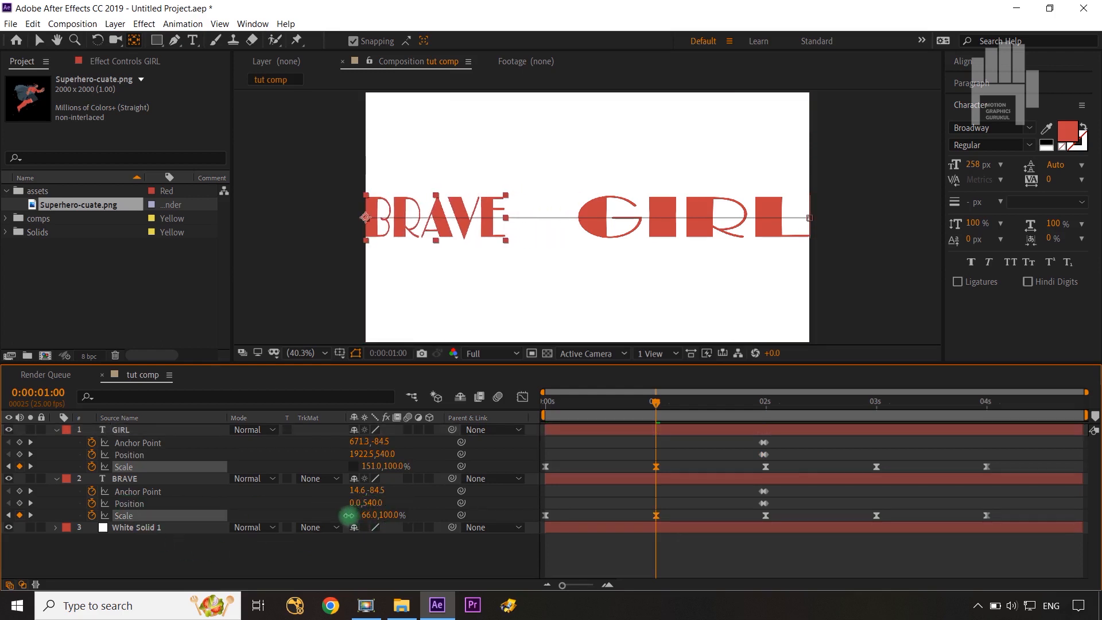
{"action": "left_click", "coordinate": [427, 484]}
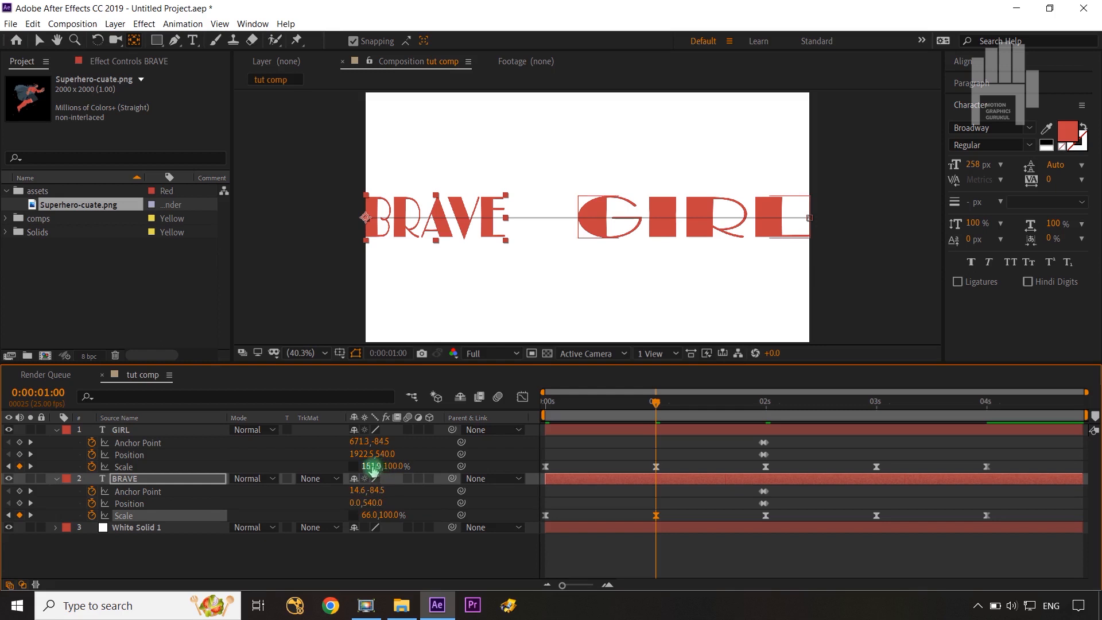
{"action": "left_click_drag", "start_coordinate": [369, 466], "coordinate": [404, 466]}
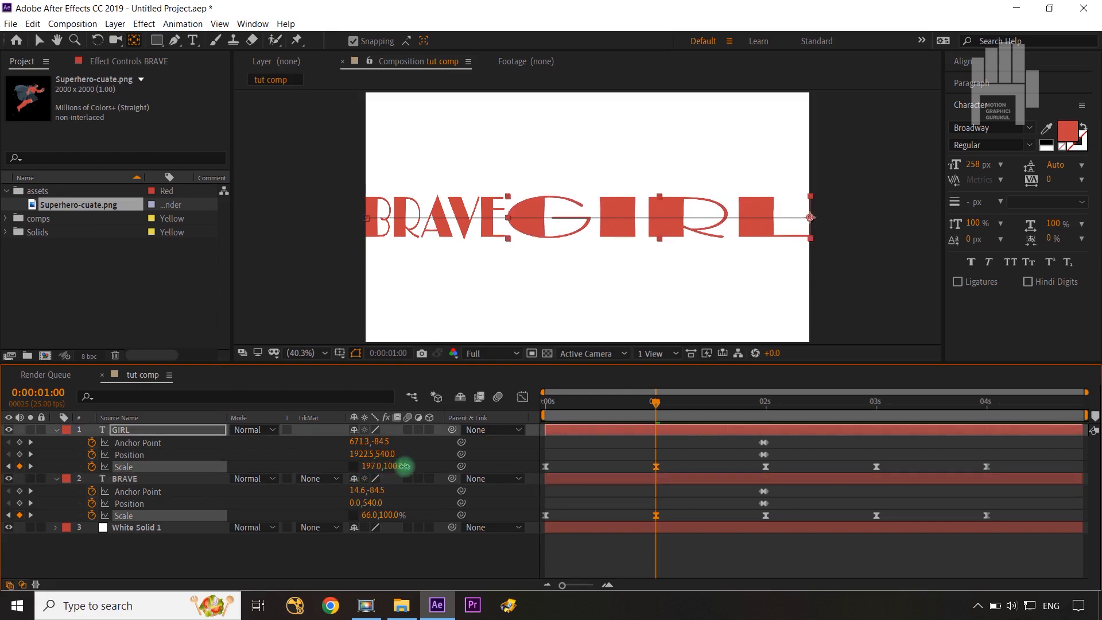
{"action": "left_click", "coordinate": [406, 546]}
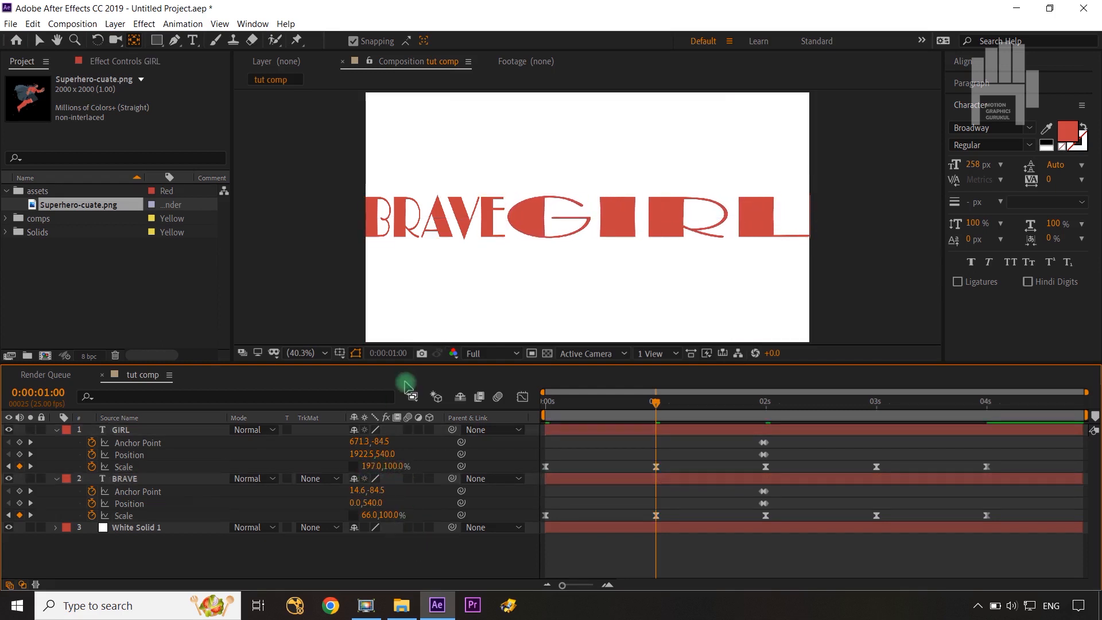
Narrow BRAVE's horizontal Scale to 48% and stretch GIRL's to 224% at 0:00:01:00 so the words still touch.
{"action": "left_click", "coordinate": [393, 467]}
{"action": "left_click", "coordinate": [418, 539]}
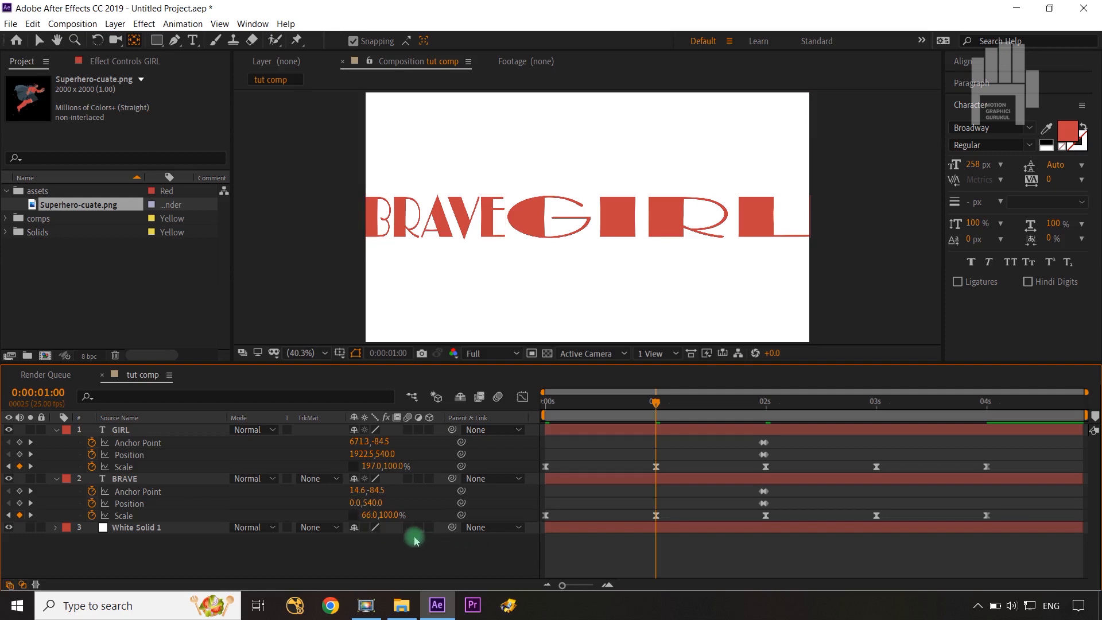
{"action": "left_click", "coordinate": [368, 515]}
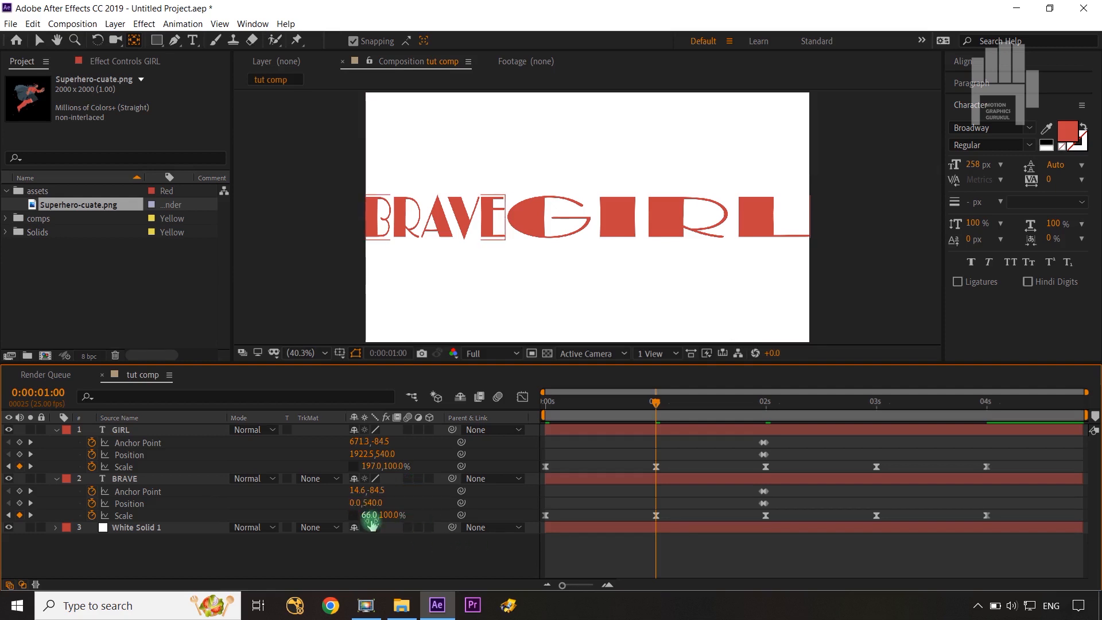
{"action": "left_click_drag", "start_coordinate": [368, 520], "coordinate": [353, 519]}
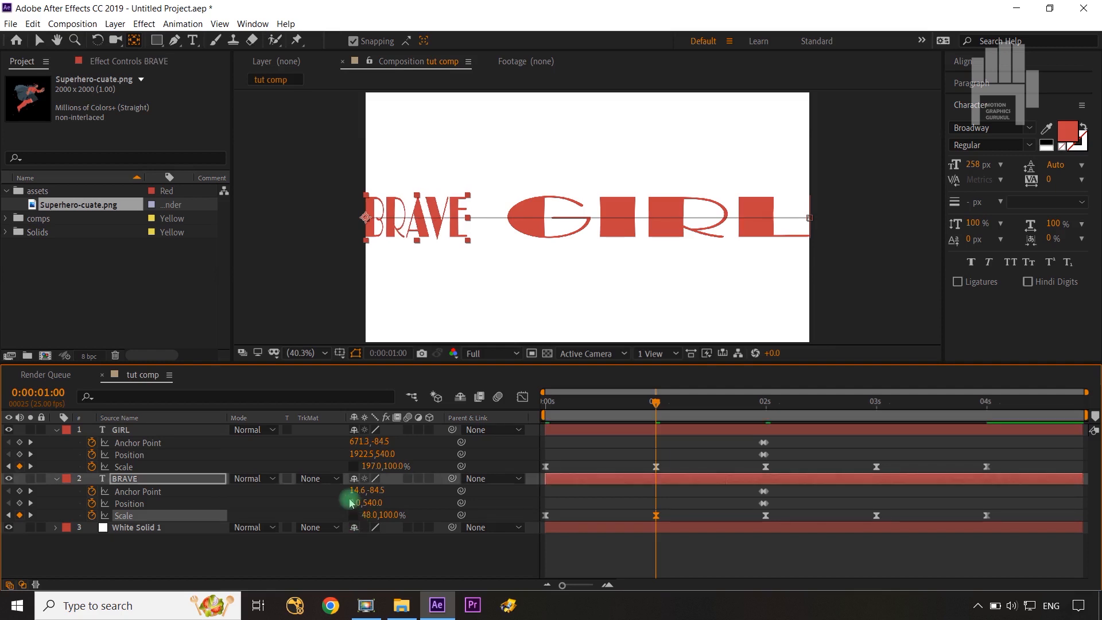
{"action": "left_click_drag", "start_coordinate": [365, 465], "coordinate": [387, 470]}
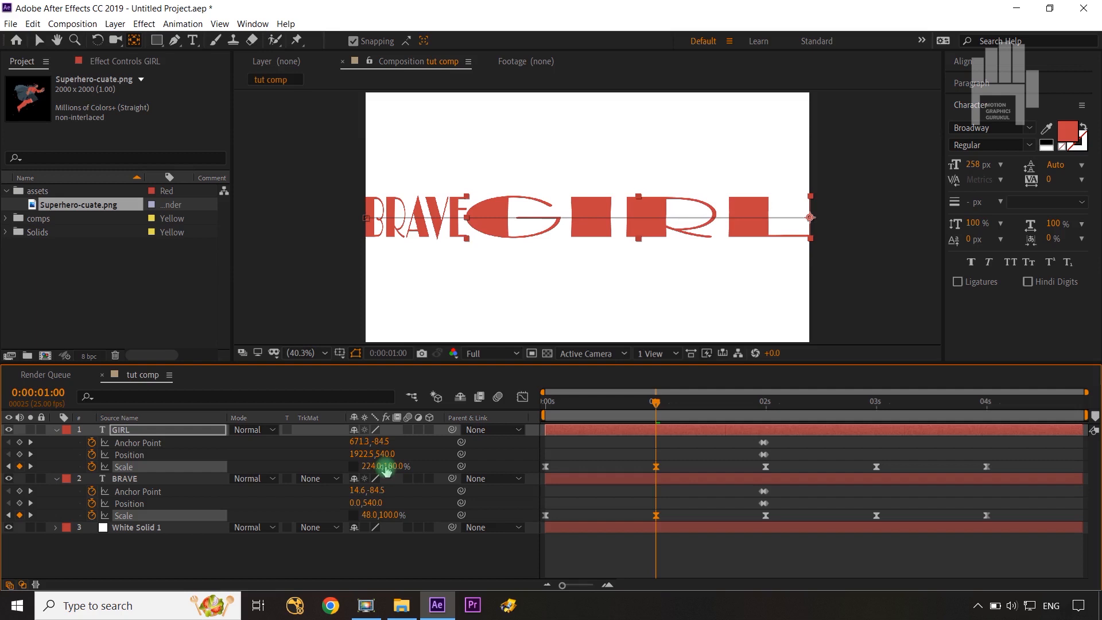
{"action": "left_click", "coordinate": [447, 567]}
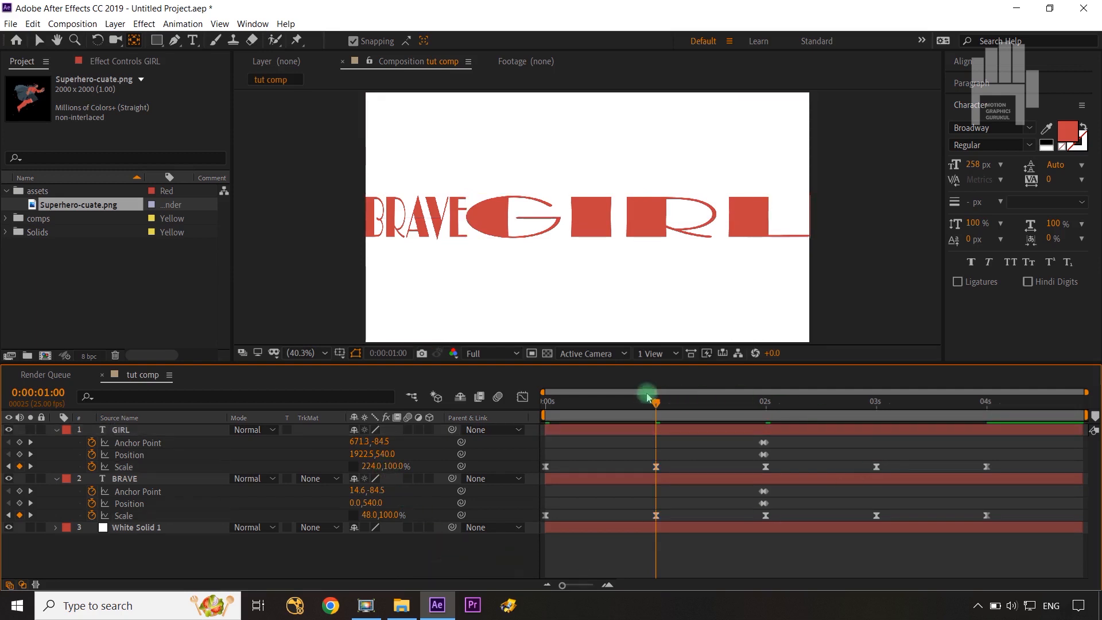
Set GIRL's horizontal Scale to 0% at 0:00:02:00, leaving BRAVE filling the frame width.
{"action": "left_click_drag", "start_coordinate": [659, 406], "coordinate": [766, 406]}
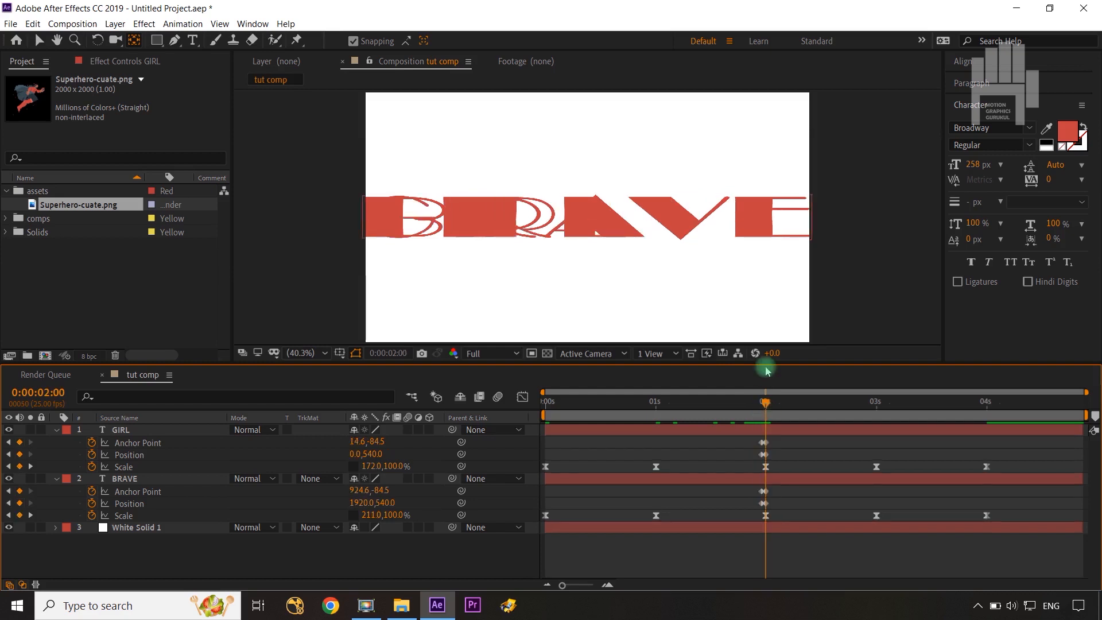
{"action": "left_click", "coordinate": [787, 450]}
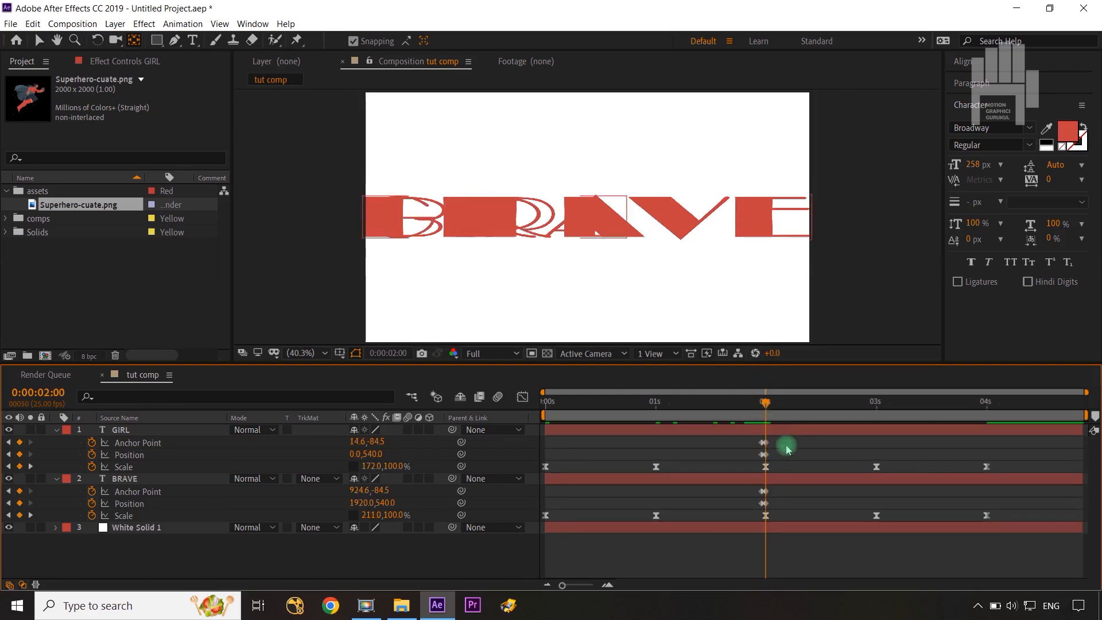
{"action": "left_click", "coordinate": [373, 467]}
{"action": "type", "text": "0"}
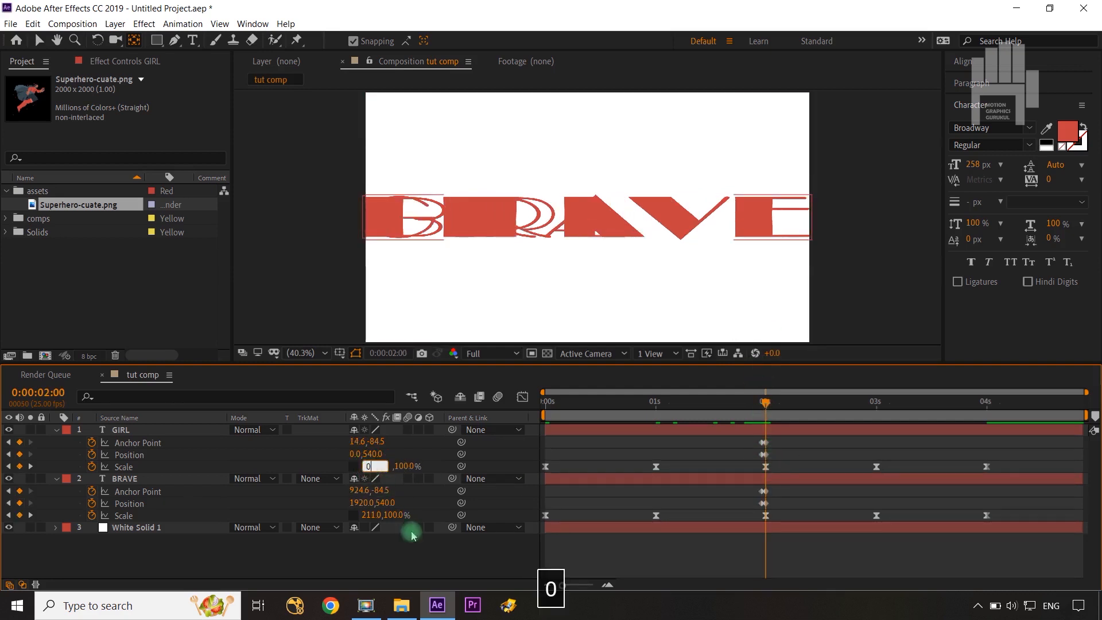
{"action": "left_click", "coordinate": [434, 562]}
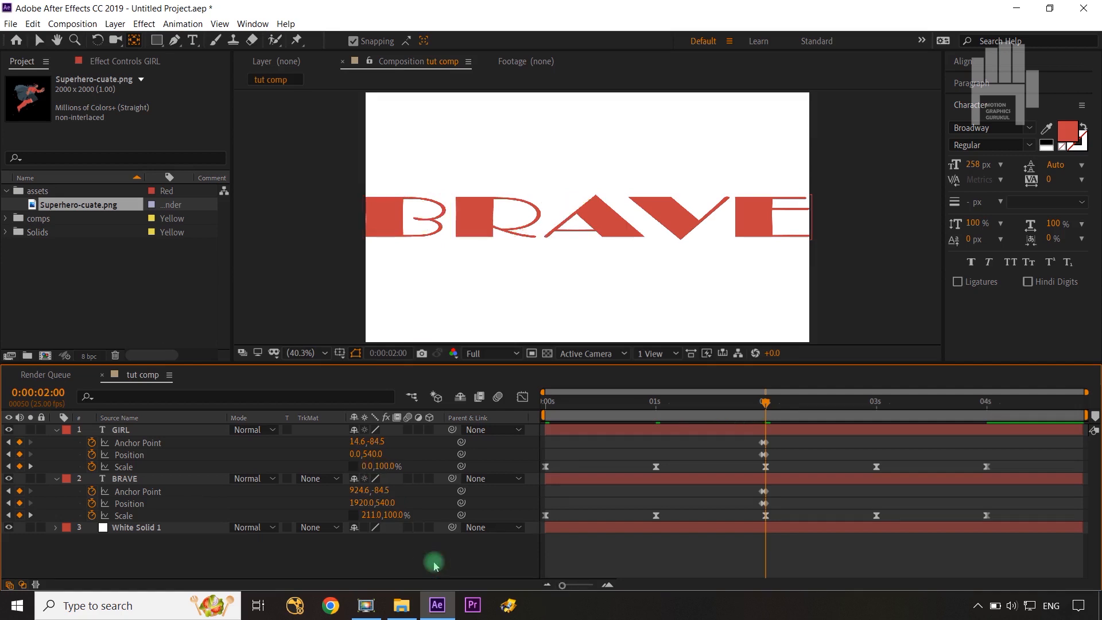
At 0:00:03:00, stretch GIRL's horizontal Scale to 154% so the word meets BRAVE.
{"action": "left_click_drag", "start_coordinate": [781, 410], "coordinate": [885, 423]}
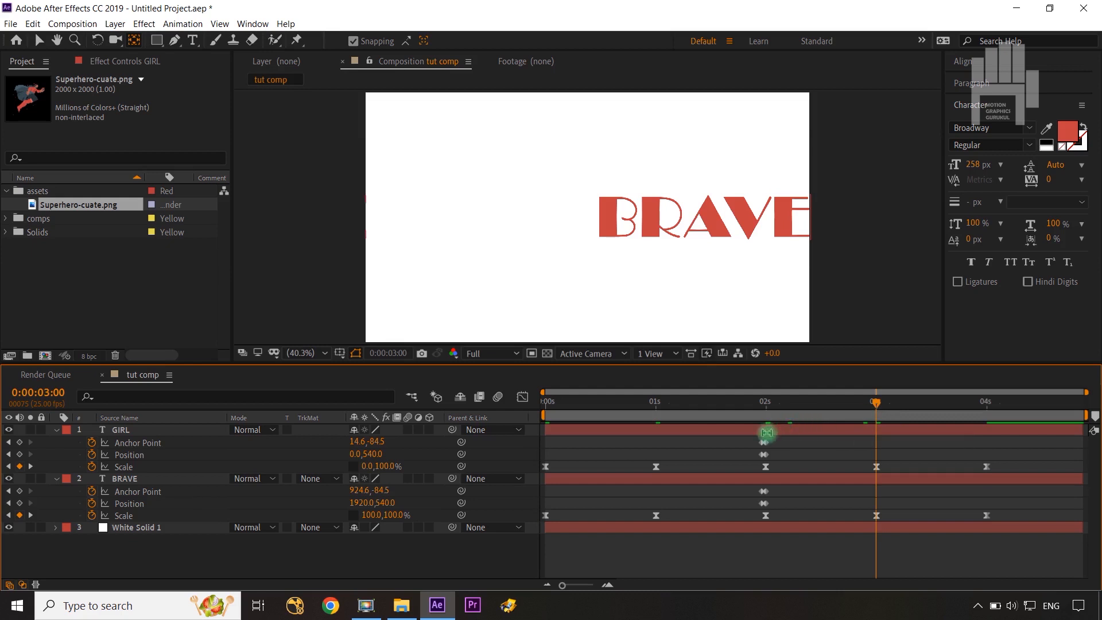
{"action": "left_click", "coordinate": [917, 508]}
{"action": "left_click", "coordinate": [877, 468]}
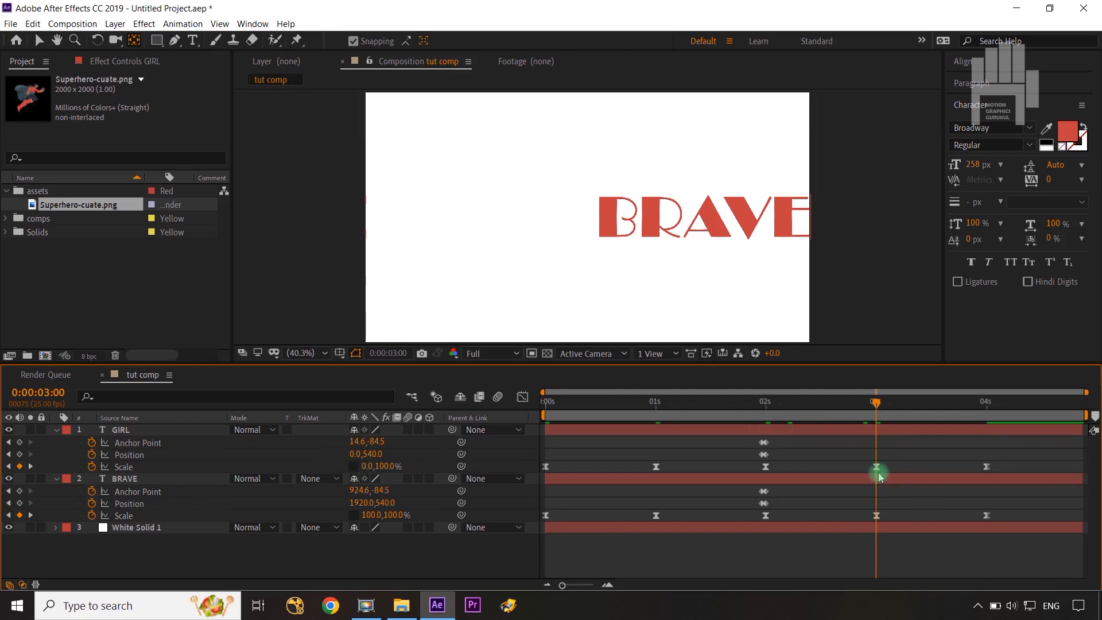
{"action": "left_click", "coordinate": [164, 465]}
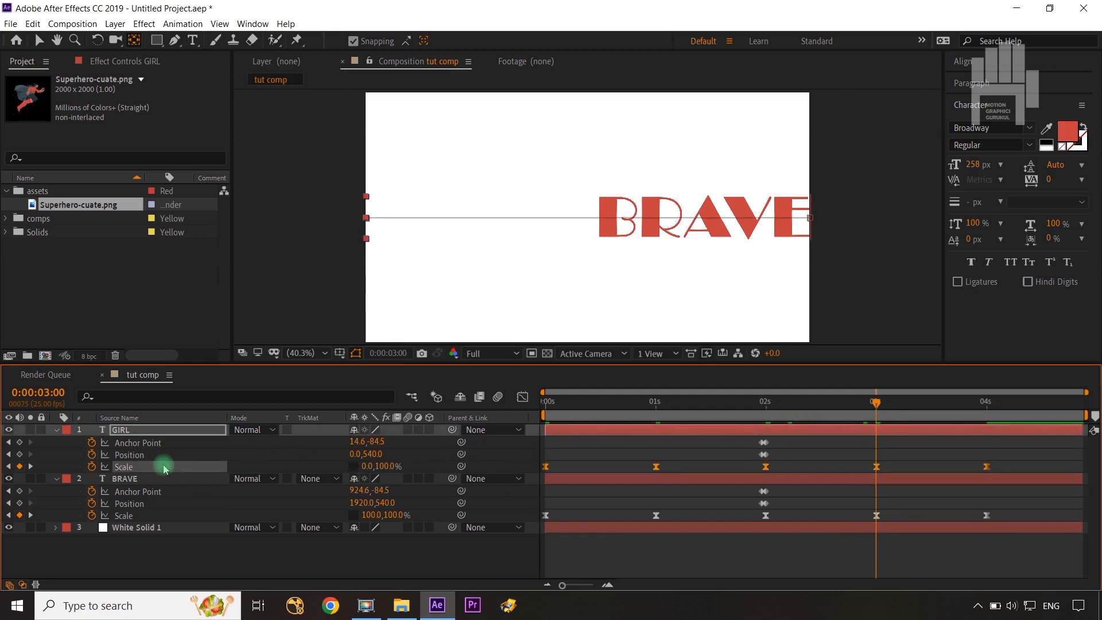
{"action": "left_click_drag", "start_coordinate": [367, 467], "coordinate": [491, 486]}
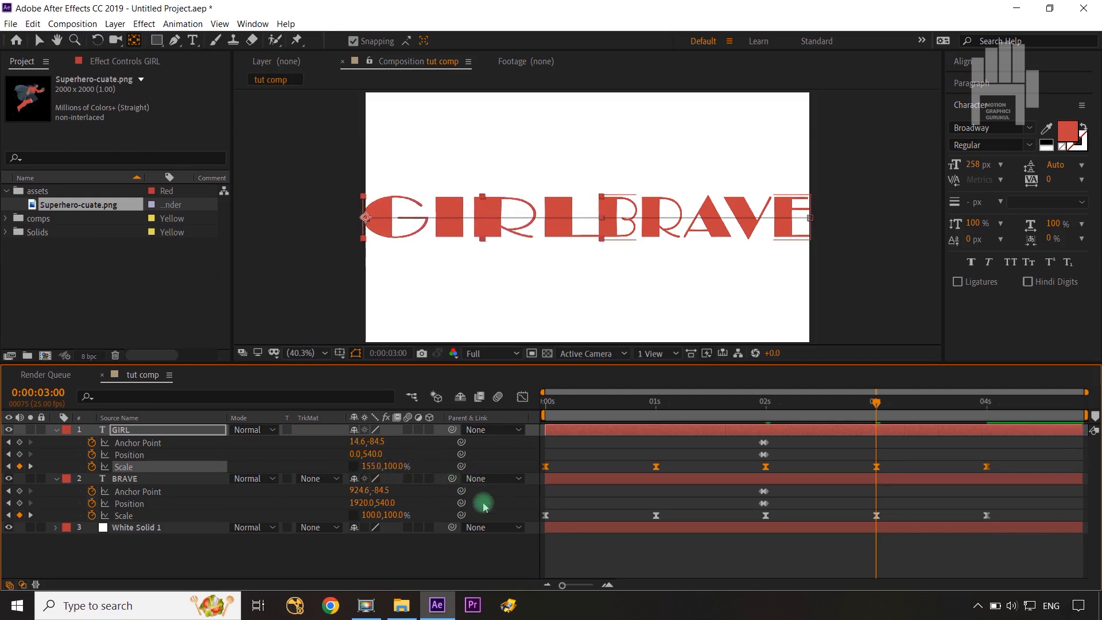
{"action": "key", "text": "ctrl+z"}
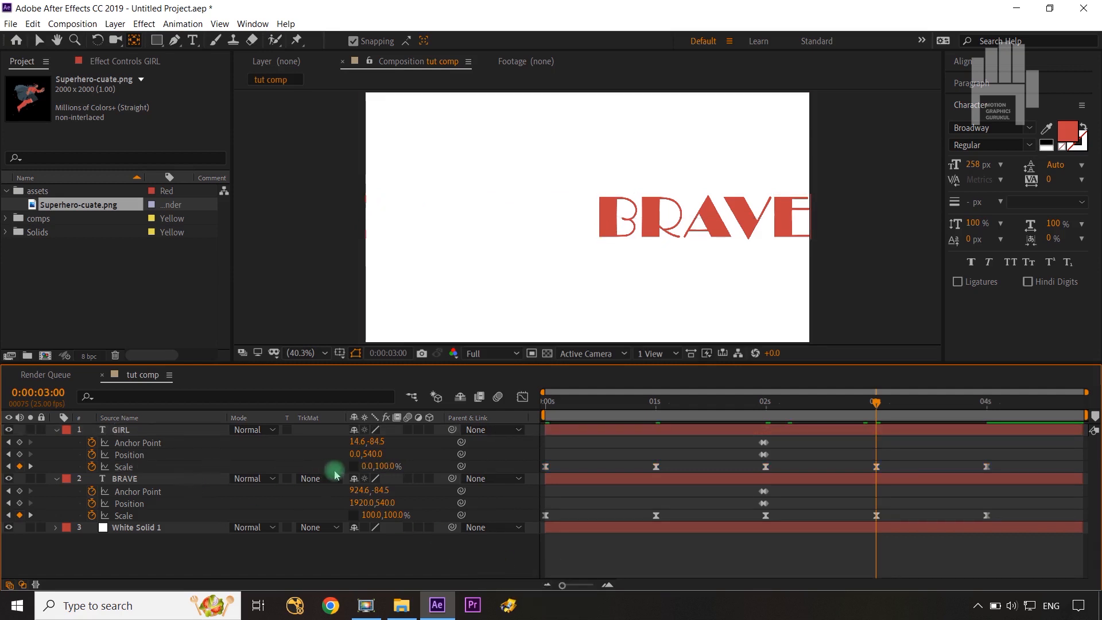
{"action": "left_click_drag", "start_coordinate": [367, 466], "coordinate": [371, 466]}
{"action": "left_click_drag", "start_coordinate": [429, 464], "coordinate": [485, 469]}
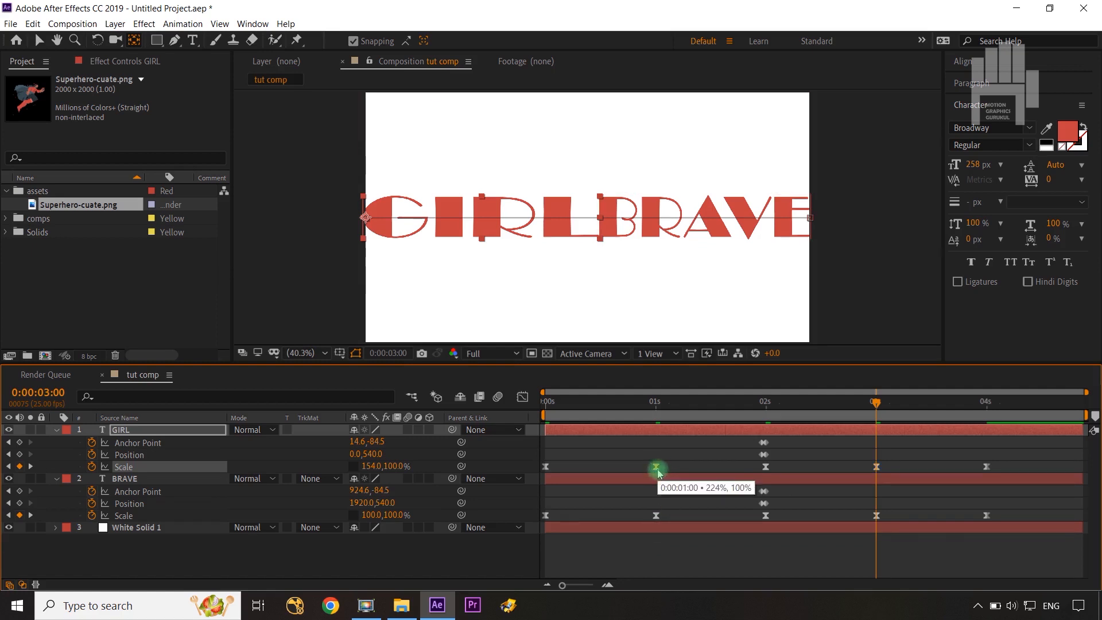
Copy the 0:00:01:00 Scale keyframes of GIRL (224%) and BRAVE (48%) onto their keyframes at 0:00:03:00.
{"action": "key", "text": "ctrl+c"}
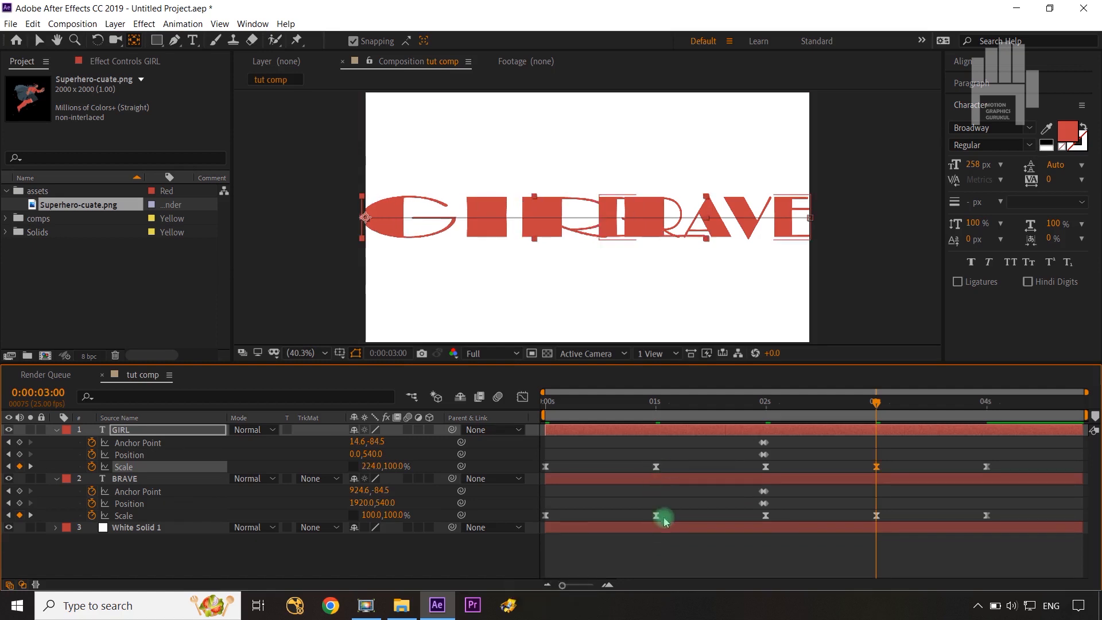
{"action": "left_click", "coordinate": [656, 517]}
{"action": "key", "text": "ctrl+c"}
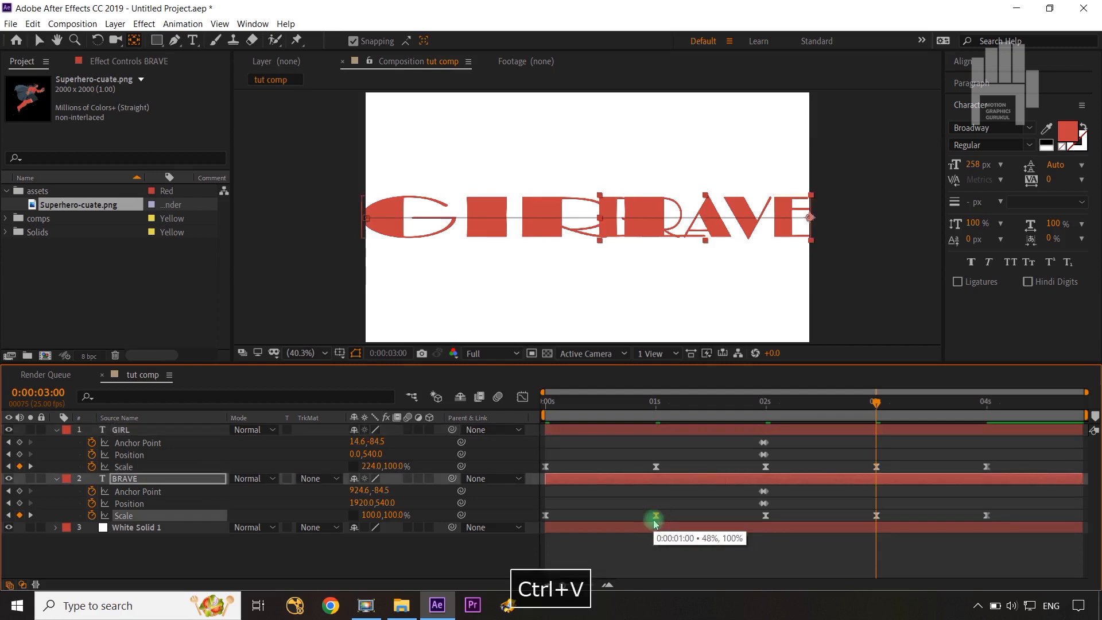
{"action": "key", "text": "ctrl+v"}
{"action": "left_click", "coordinate": [485, 552]}
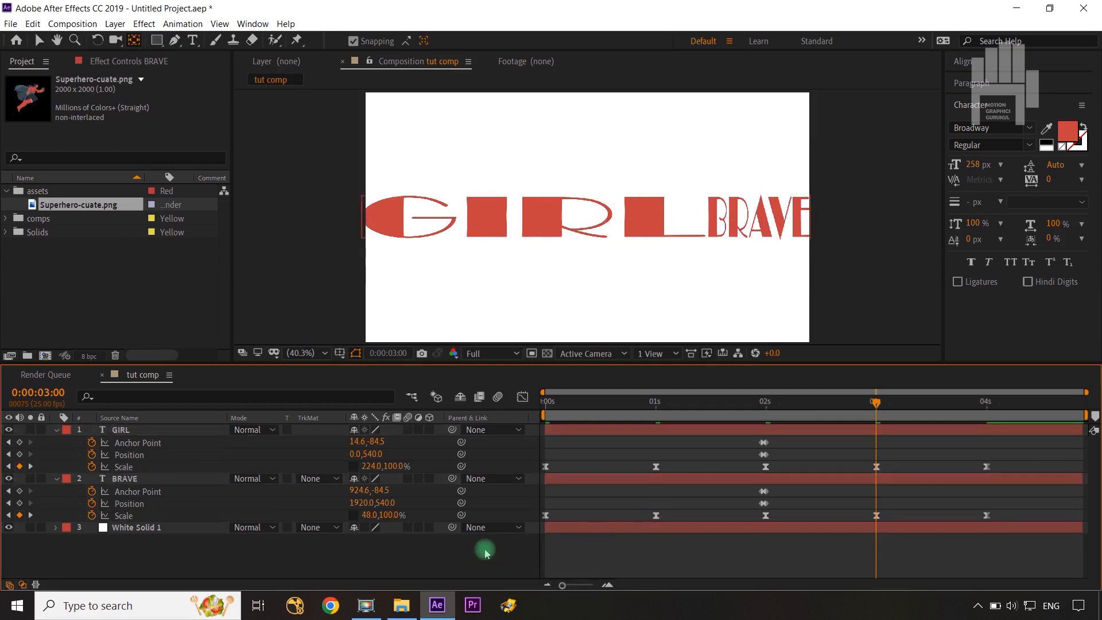
Check the words at 0:00:04:00, then preview the stretching text animation from the start of the composition.
{"action": "left_click", "coordinate": [894, 414]}
{"action": "left_click_drag", "start_coordinate": [882, 406], "coordinate": [987, 415]}
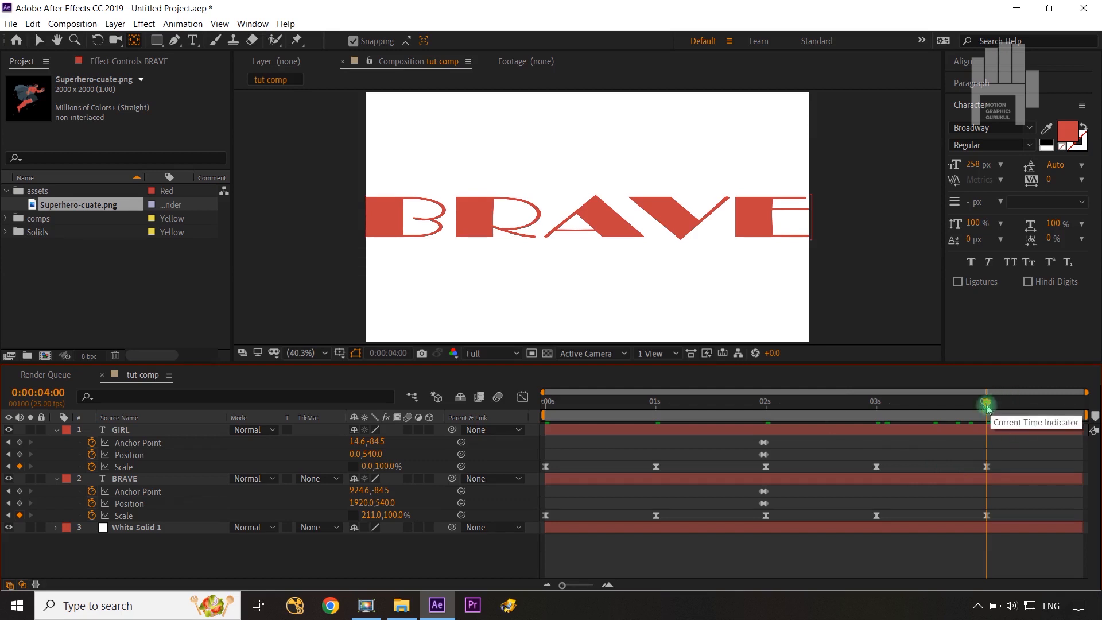
{"action": "left_click_drag", "start_coordinate": [985, 405], "coordinate": [523, 432]}
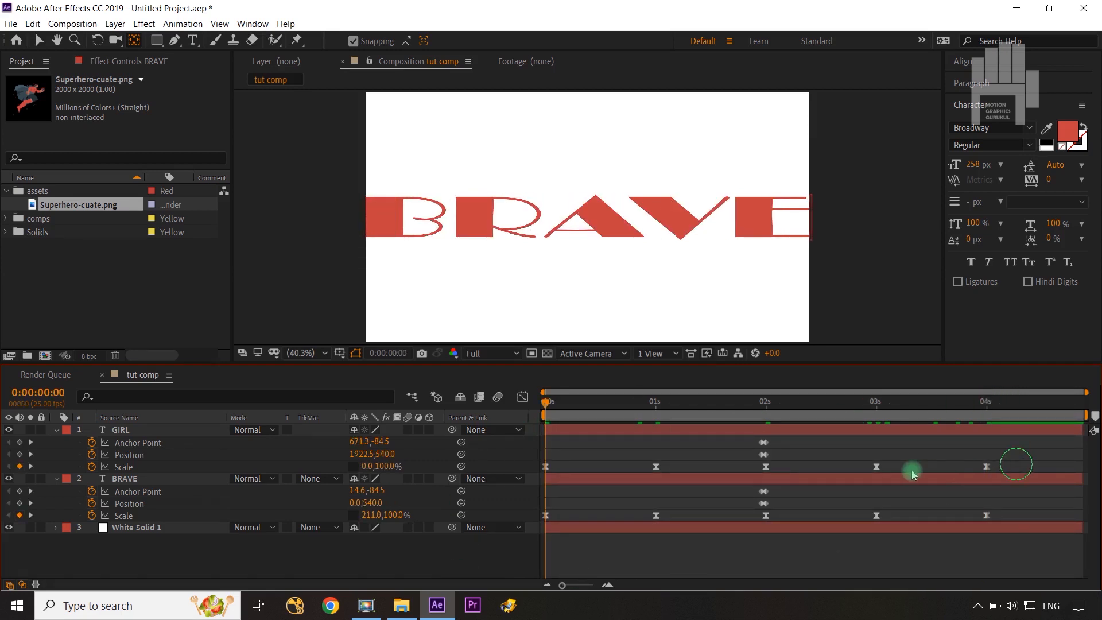
{"action": "left_click_drag", "start_coordinate": [914, 474], "coordinate": [531, 476]}
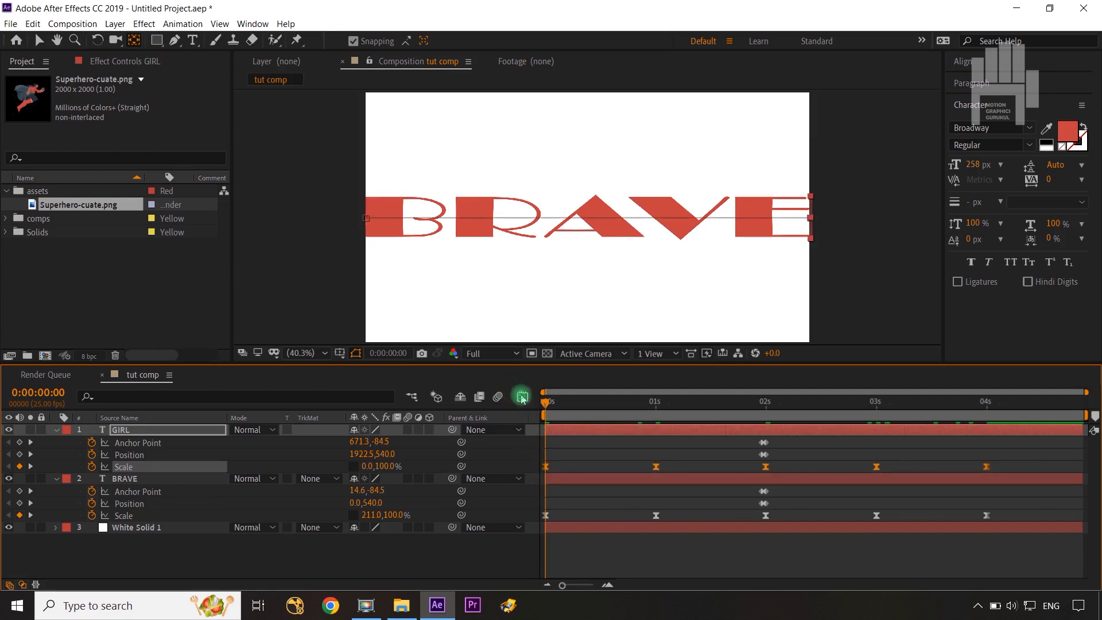
{"action": "left_click", "coordinate": [522, 397]}
{"action": "left_click", "coordinate": [522, 397]}
{"action": "left_click", "coordinate": [491, 555]}
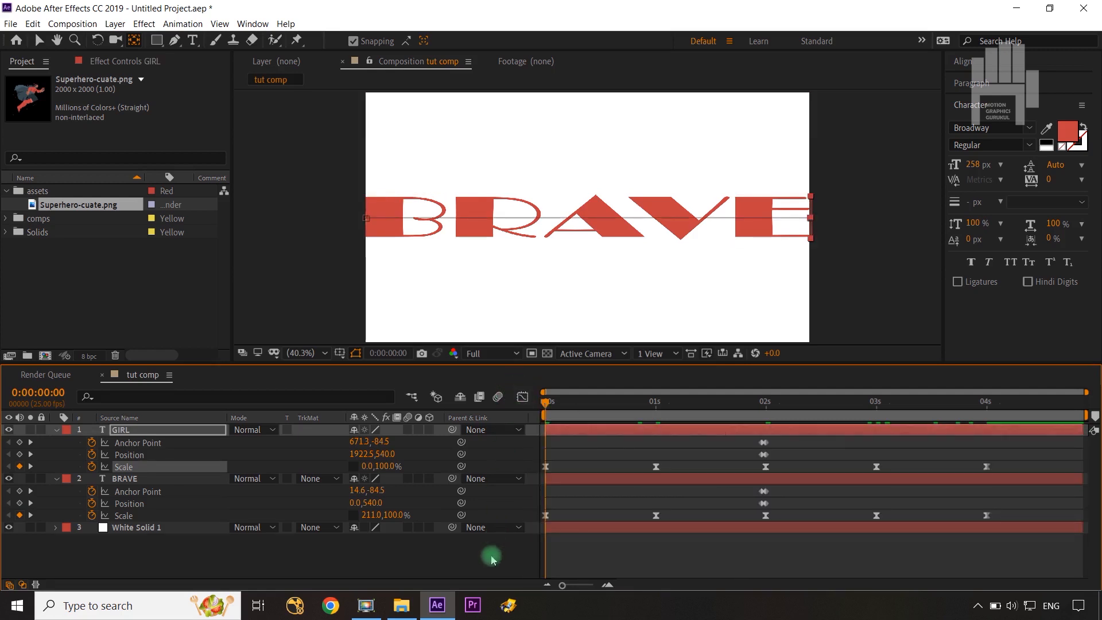
{"action": "key", "text": "space"}
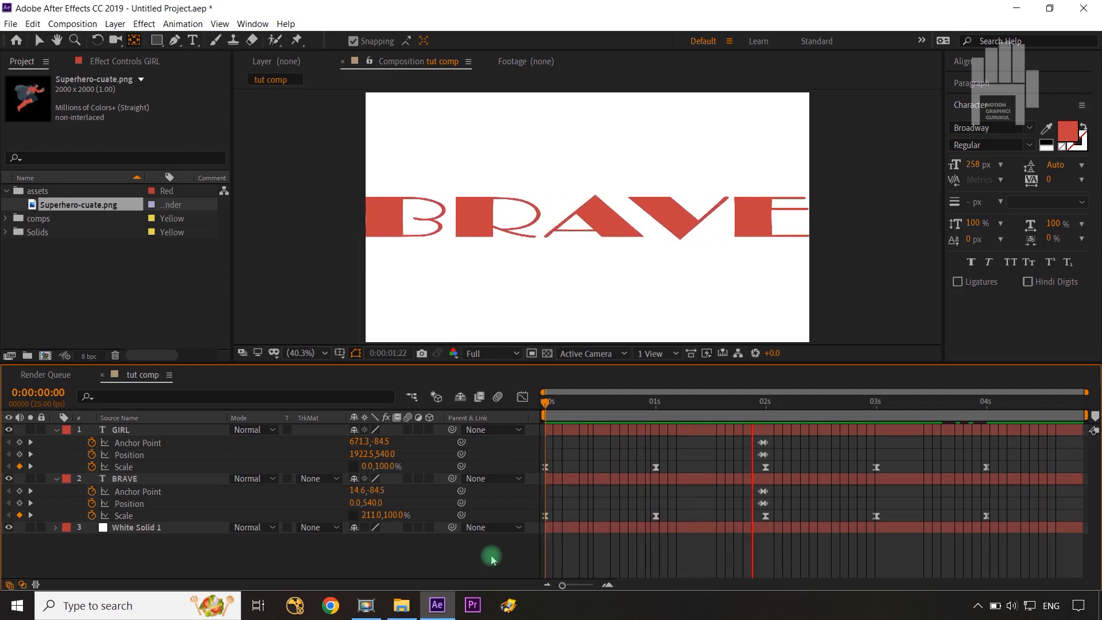
{"action": "key", "text": "space"}
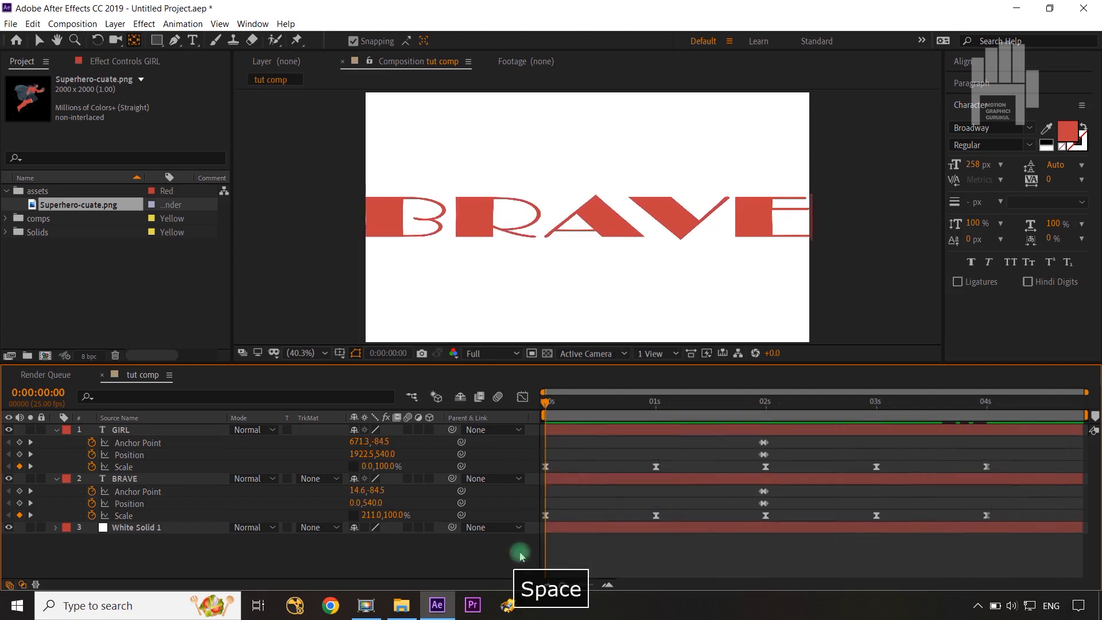
Collapse the GIRL and BRAVE layer properties and pre-compose both layers as "main anime typo".
{"action": "left_click", "coordinate": [56, 430]}
{"action": "left_click", "coordinate": [55, 442]}
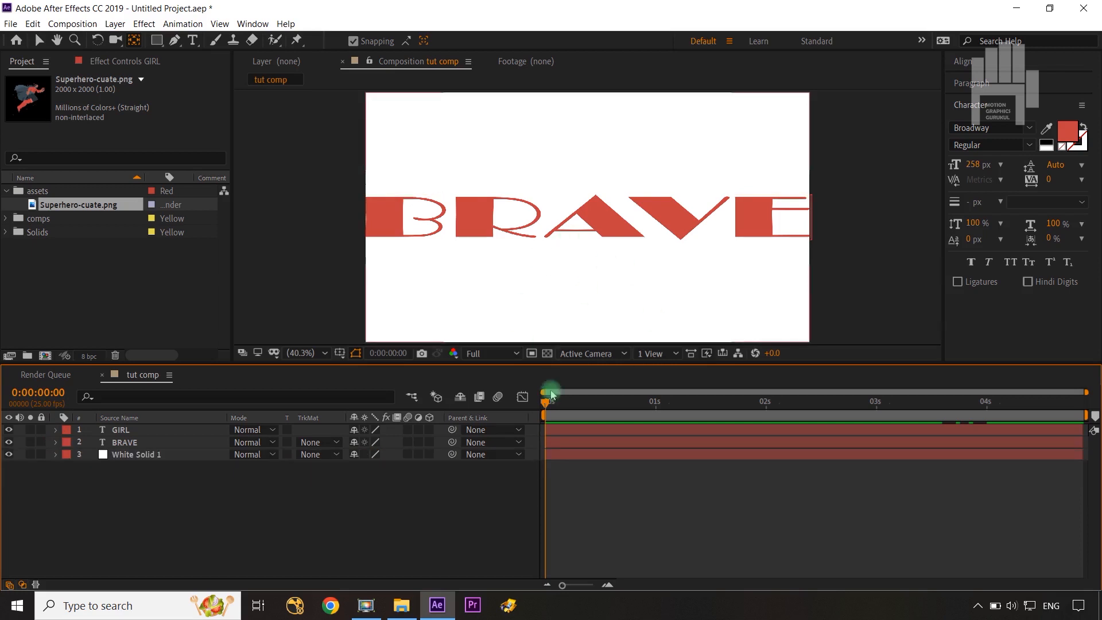
{"action": "left_click", "coordinate": [132, 443]}
{"action": "left_click", "coordinate": [132, 432], "text": "shift"}
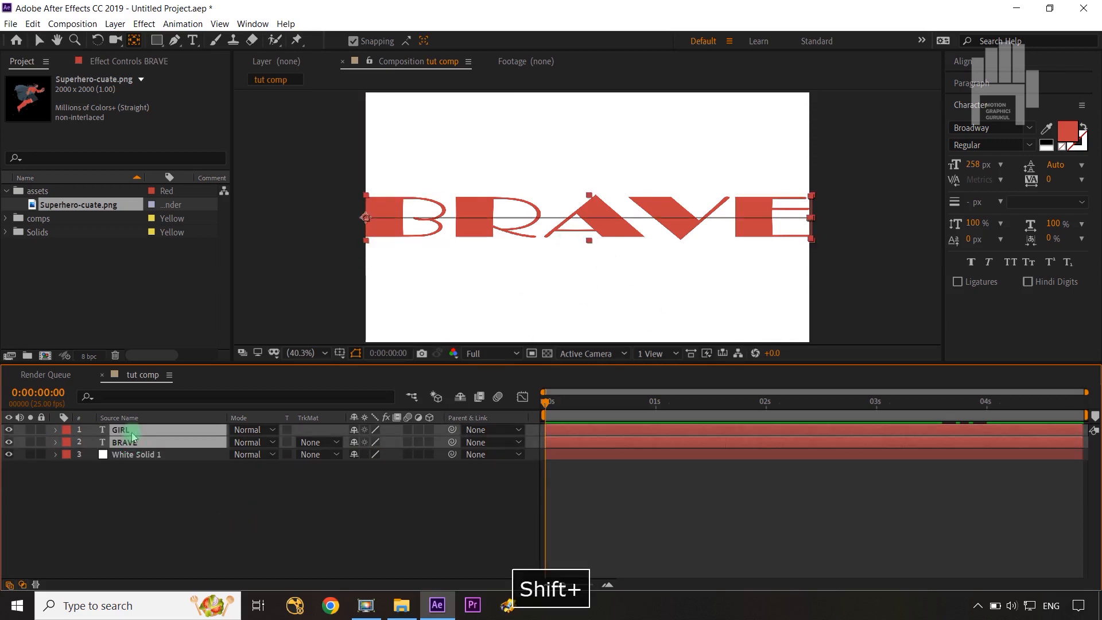
{"action": "key", "text": "ctrl+shift+c"}
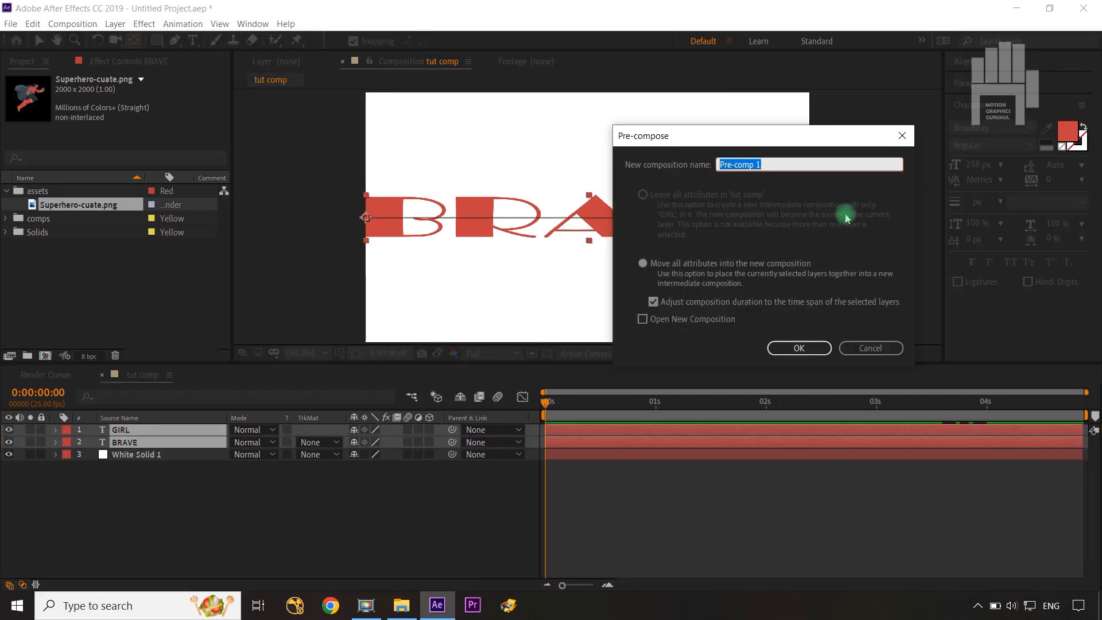
{"action": "type", "text": "main an"}
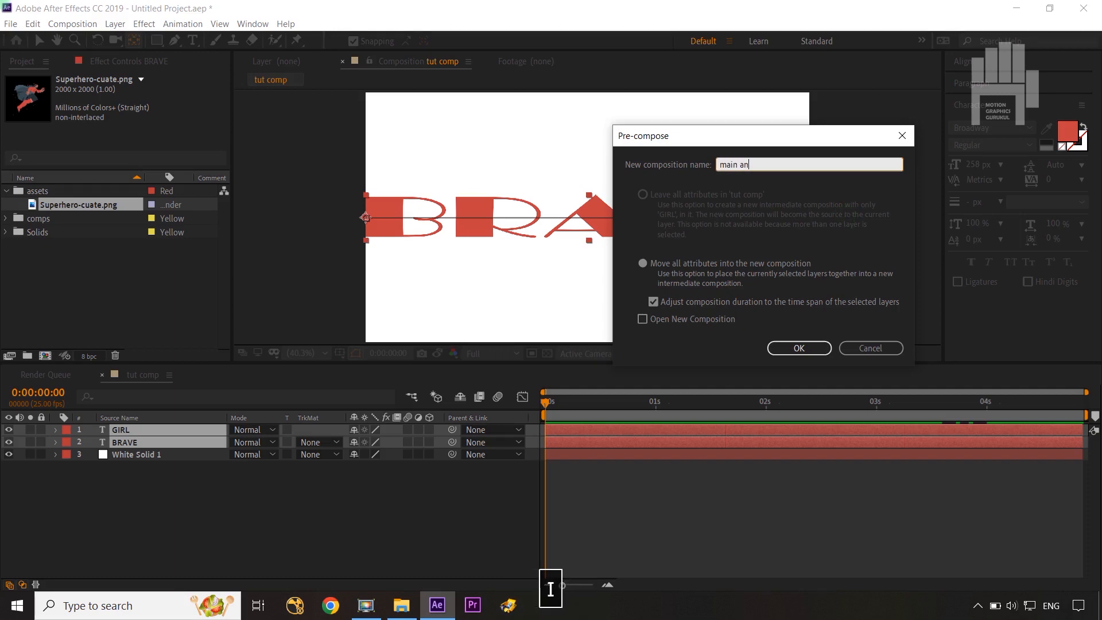
{"action": "type", "text": "ime typo"}
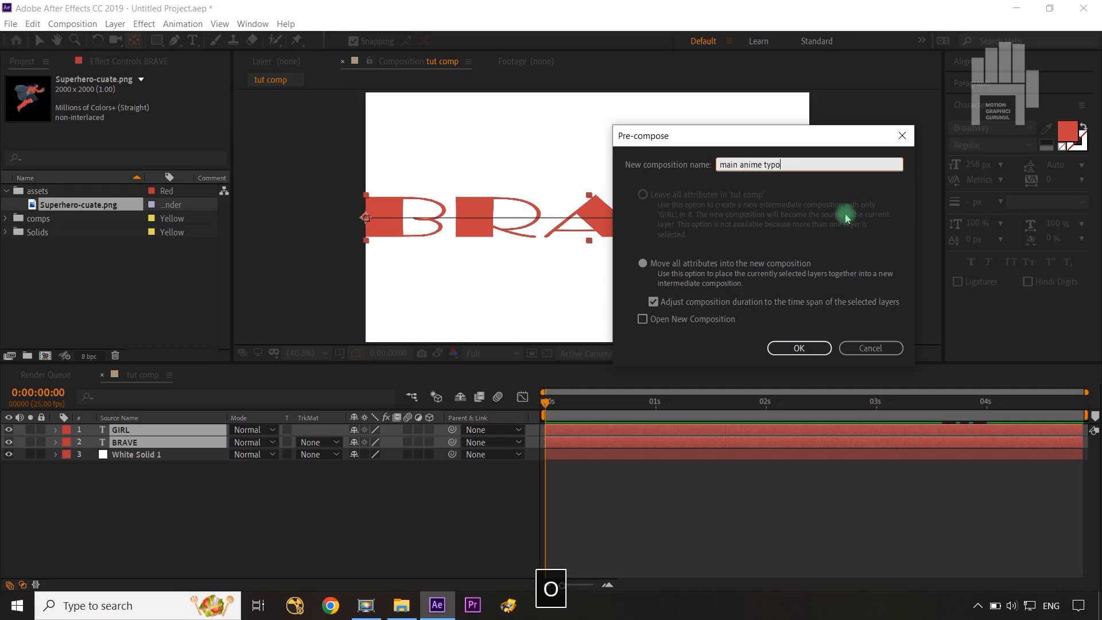
{"action": "left_click", "coordinate": [826, 344]}
{"action": "left_click", "coordinate": [147, 531]}
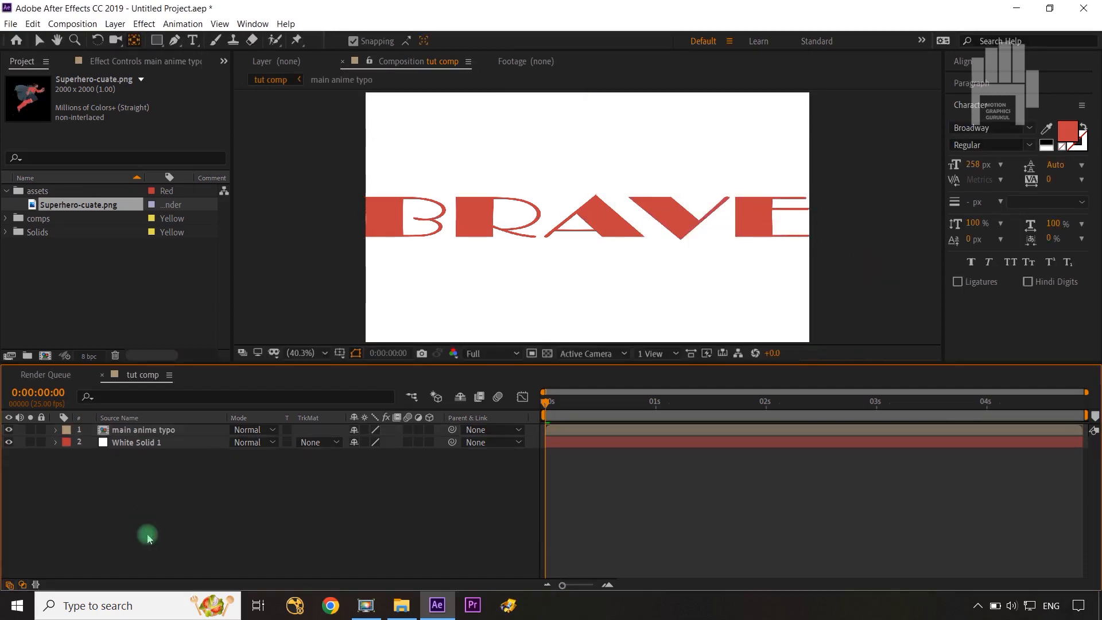
Duplicate the main anime typo layer three times and enable Collapse Transformations on all four copies.
{"action": "left_click", "coordinate": [154, 430]}
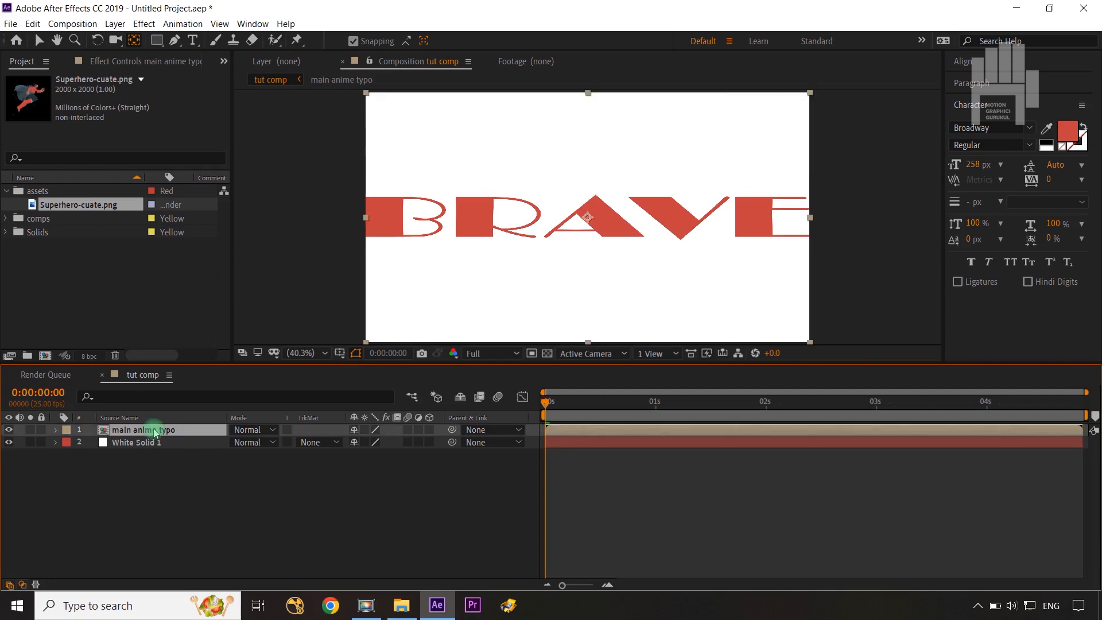
{"action": "key", "text": "ctrl+d"}
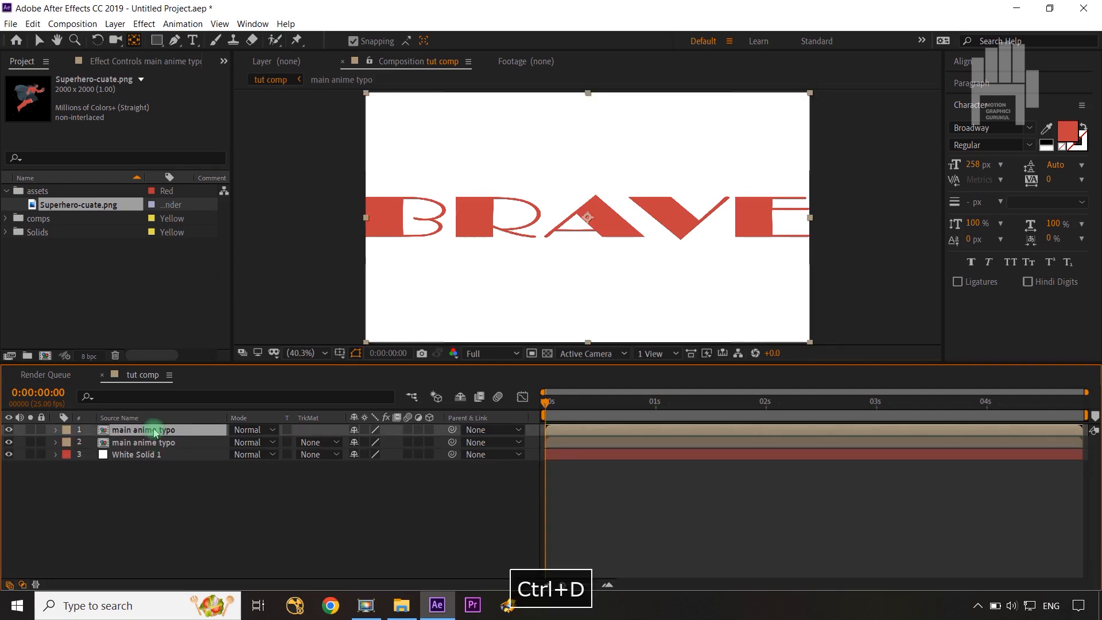
{"action": "key", "text": "ctrl+d"}
{"action": "key", "text": "ctrl+d"}
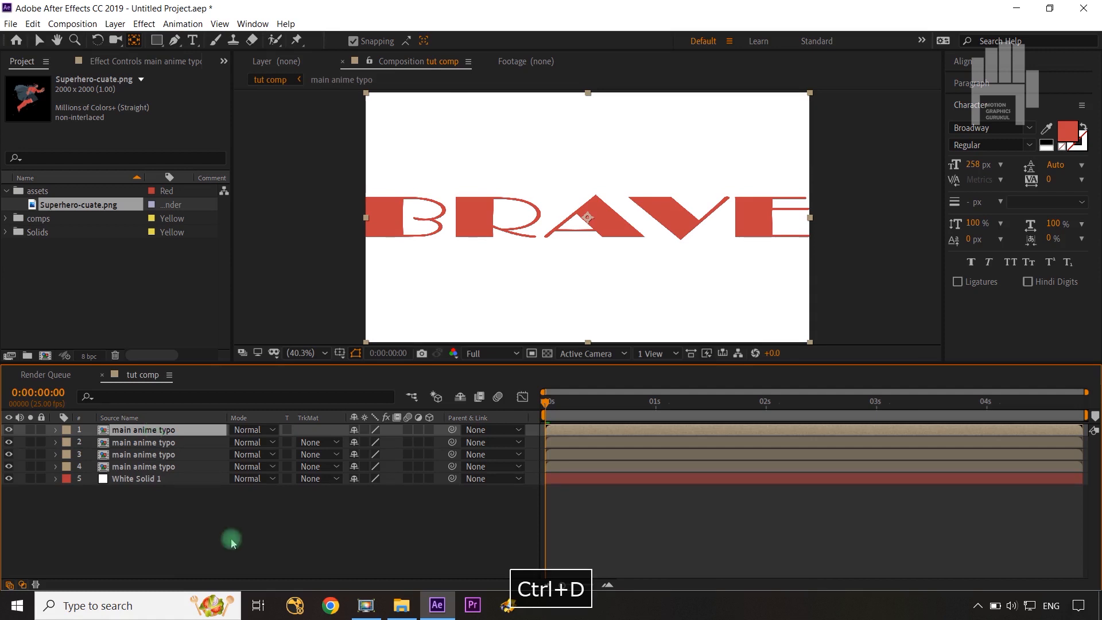
{"action": "left_click", "coordinate": [128, 434]}
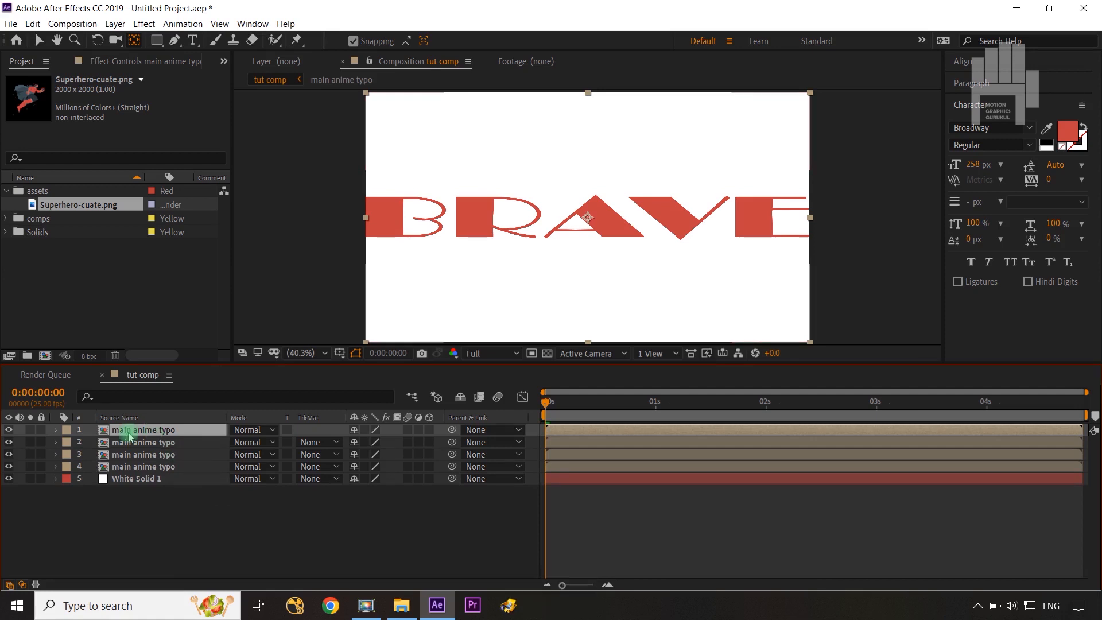
{"action": "left_click", "coordinate": [965, 71]}
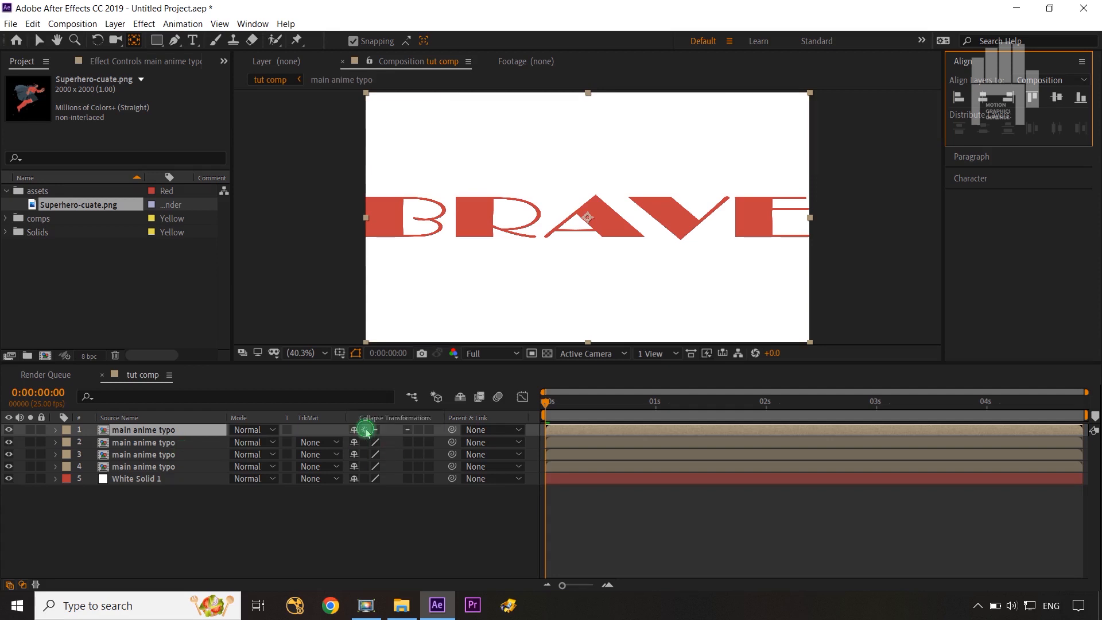
{"action": "left_click_drag", "start_coordinate": [366, 432], "coordinate": [365, 466]}
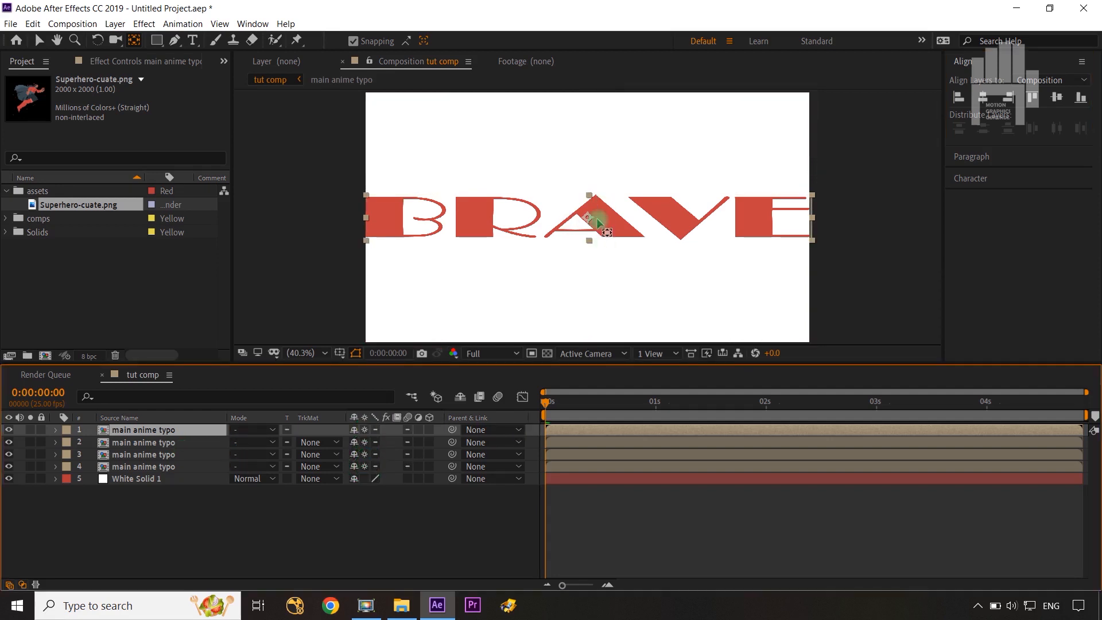
Align the first main anime typo layer to the composition's top edge and the fourth to its bottom edge.
{"action": "left_click", "coordinate": [1032, 101]}
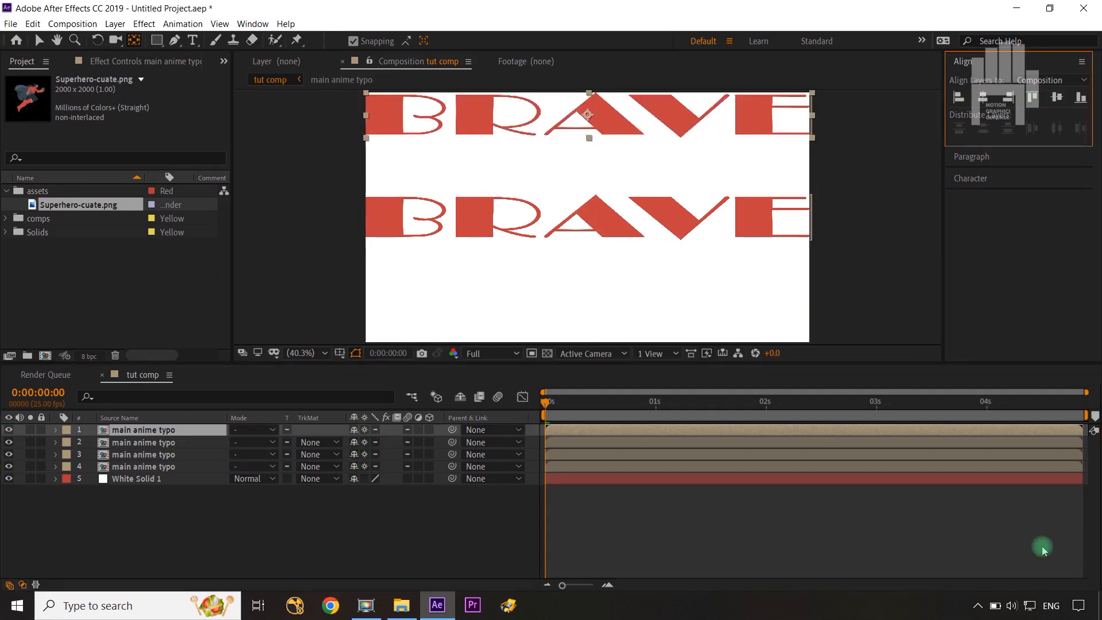
{"action": "left_click", "coordinate": [163, 466]}
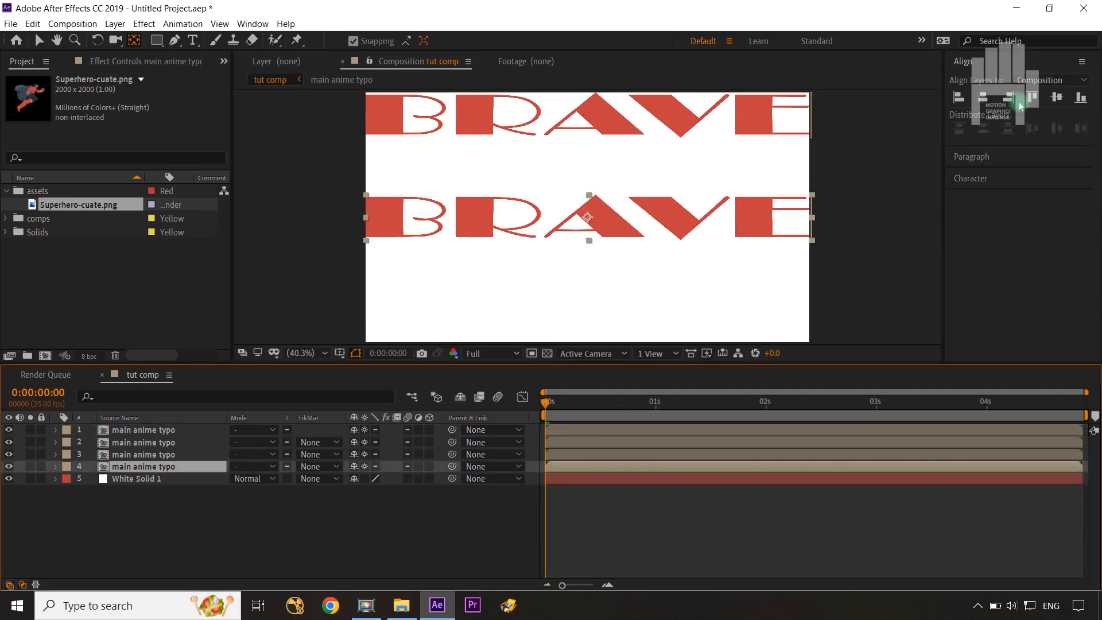
{"action": "left_click", "coordinate": [1076, 102]}
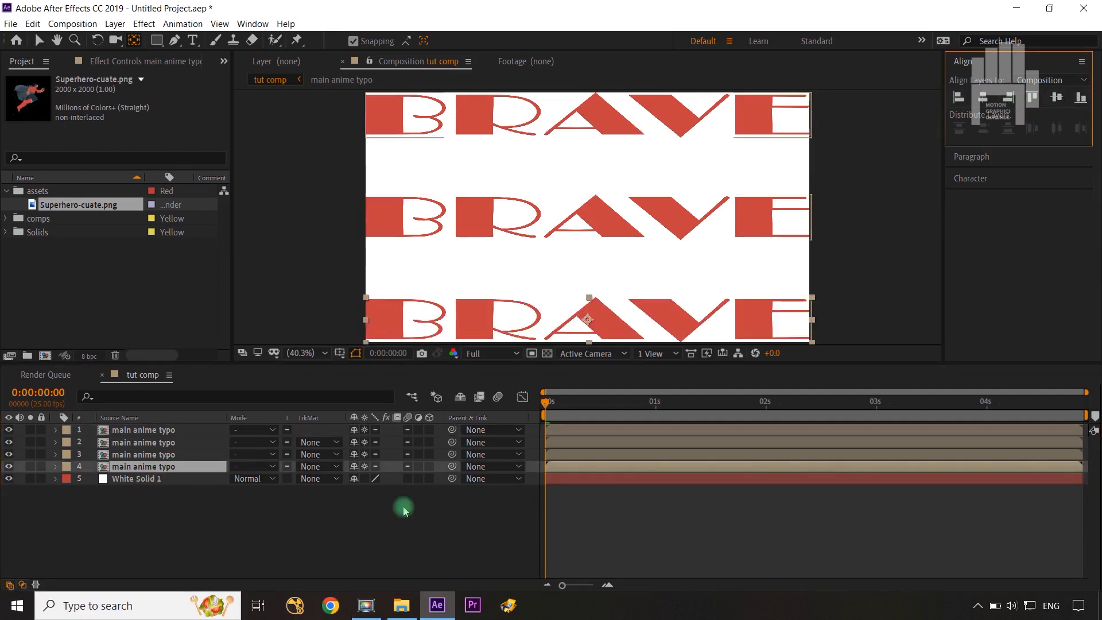
{"action": "left_click", "coordinate": [406, 566]}
Space the middle text rows evenly by setting Position to 960, 389 on layer 2 and 960, 690 on layer 3.
{"action": "left_click", "coordinate": [164, 442]}
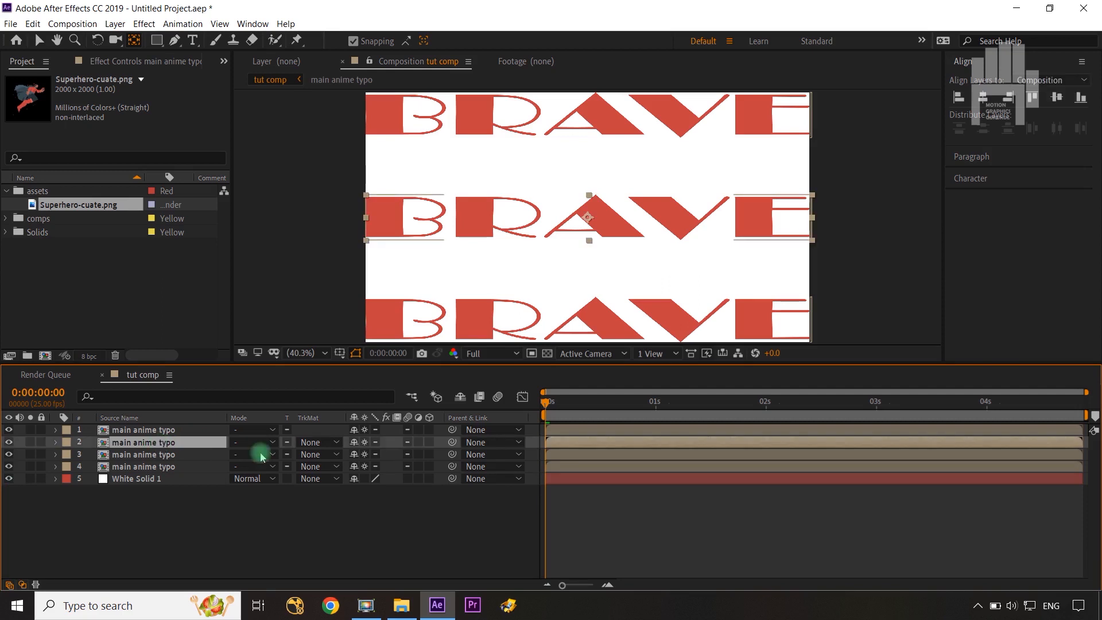
{"action": "key", "text": "p"}
{"action": "left_click_drag", "start_coordinate": [376, 454], "coordinate": [242, 459]}
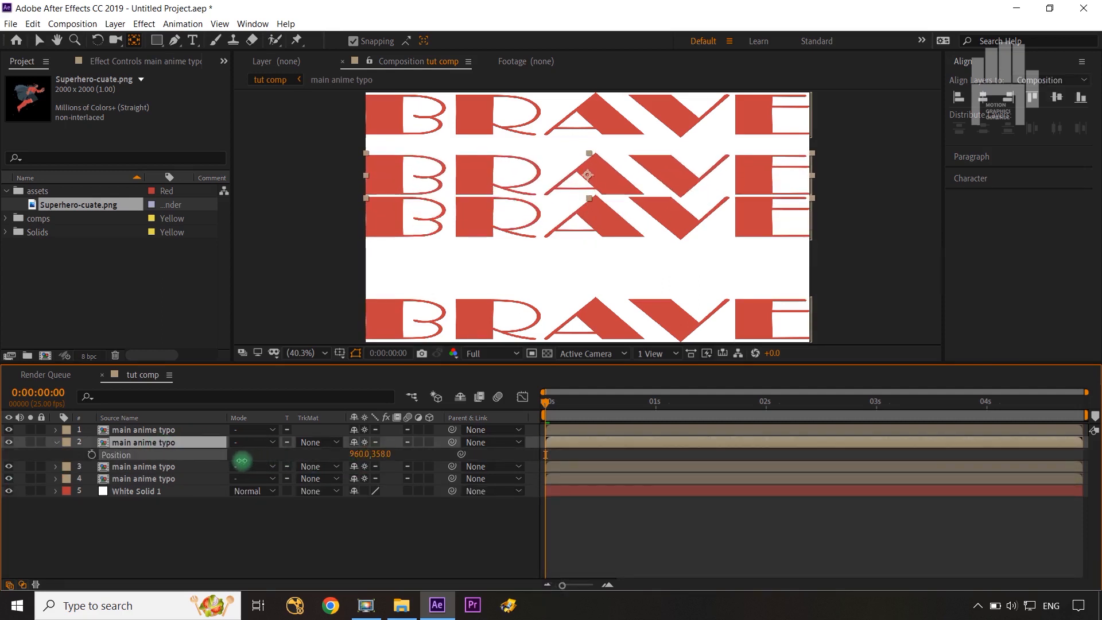
{"action": "left_click", "coordinate": [172, 430]}
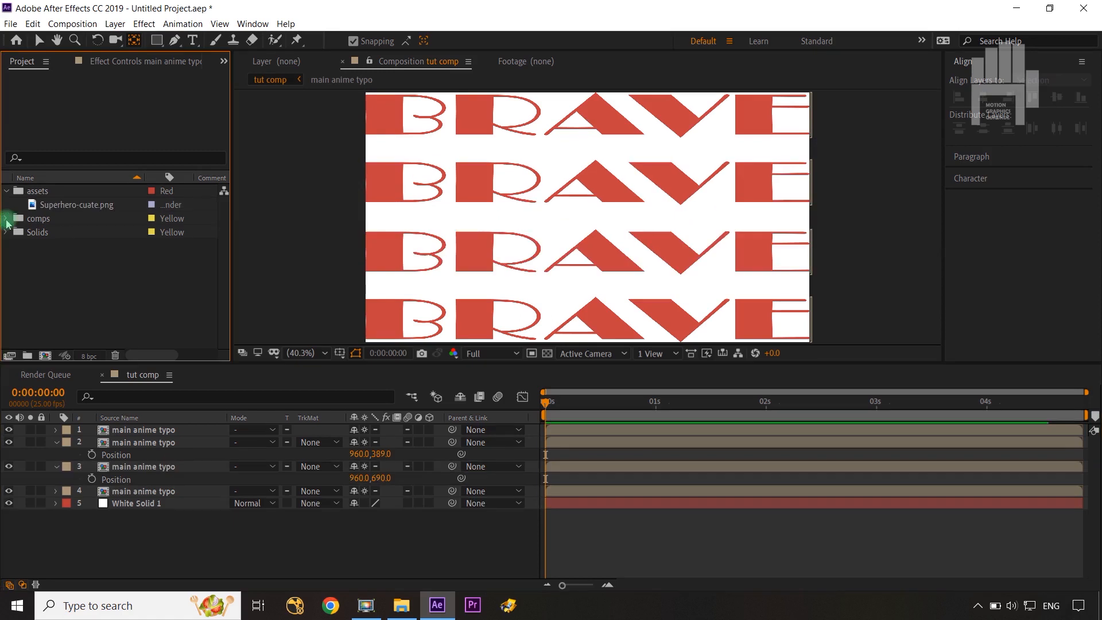
Add Superhero-cuate.png to the composition as the topmost layer, above the four text rows.
{"action": "left_click", "coordinate": [6, 218]}
{"action": "left_click", "coordinate": [5, 218]}
{"action": "left_click", "coordinate": [67, 208]}
{"action": "left_click_drag", "start_coordinate": [66, 208], "coordinate": [122, 430]}
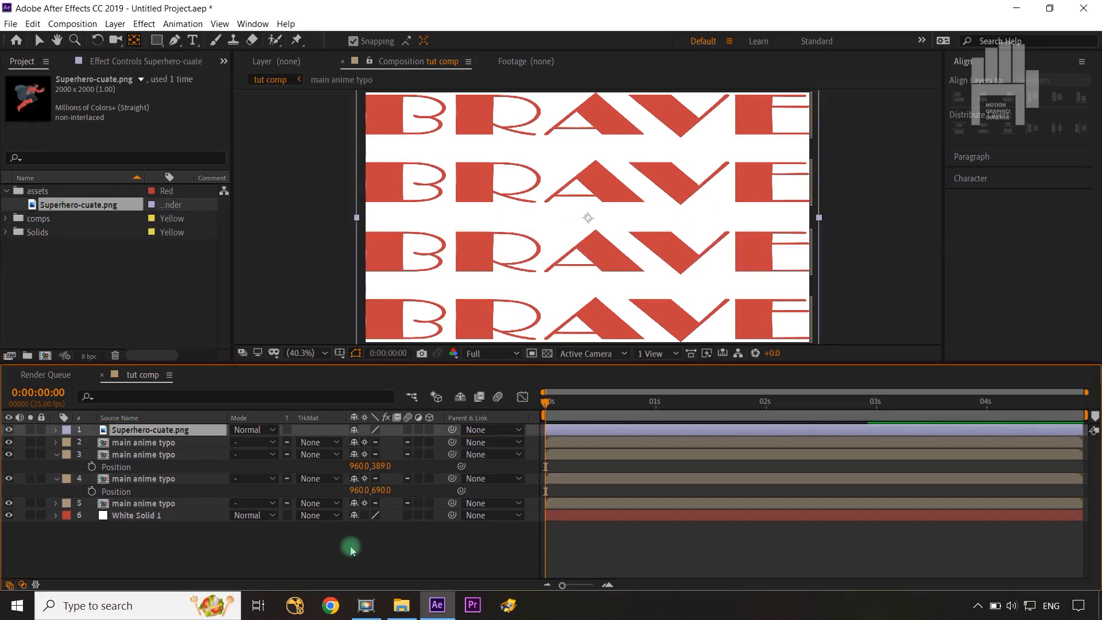
{"action": "left_click", "coordinate": [174, 430]}
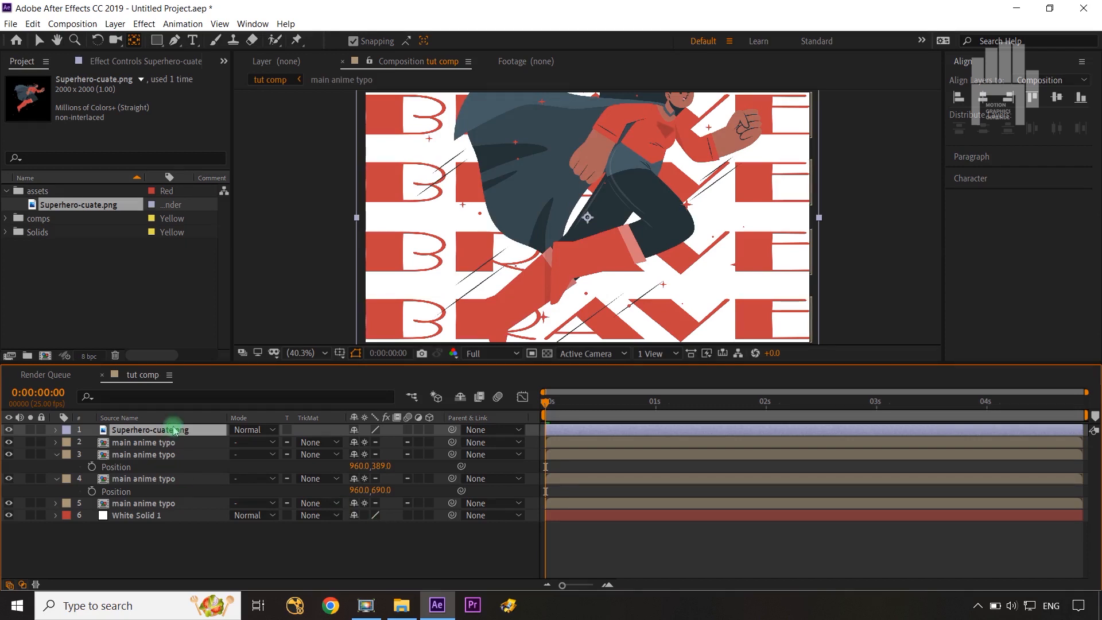
Scale the Superhero-cuate.png layer to 64% and display the title/action safe margins in the composition view.
{"action": "key", "text": "s"}
{"action": "left_click_drag", "start_coordinate": [379, 442], "coordinate": [366, 445]}
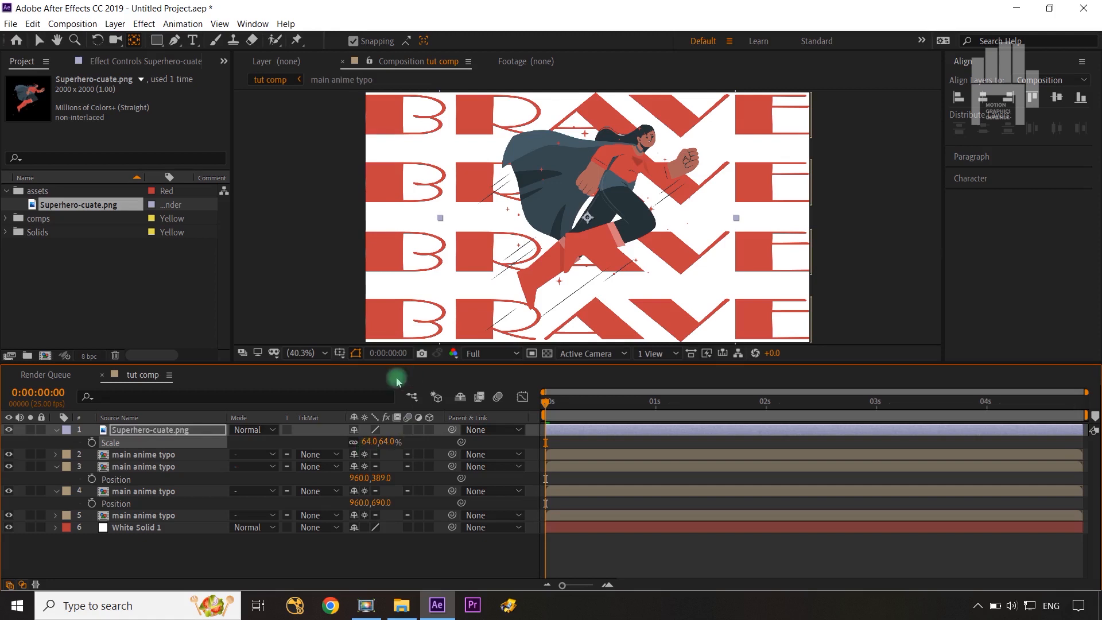
{"action": "left_click", "coordinate": [340, 353]}
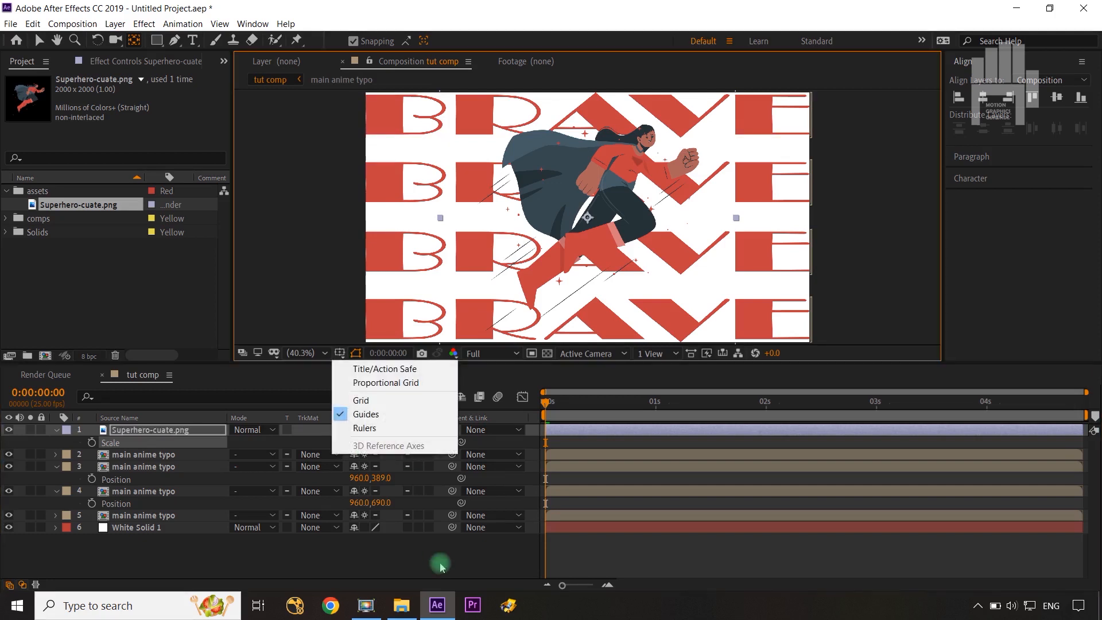
{"action": "left_click", "coordinate": [396, 370]}
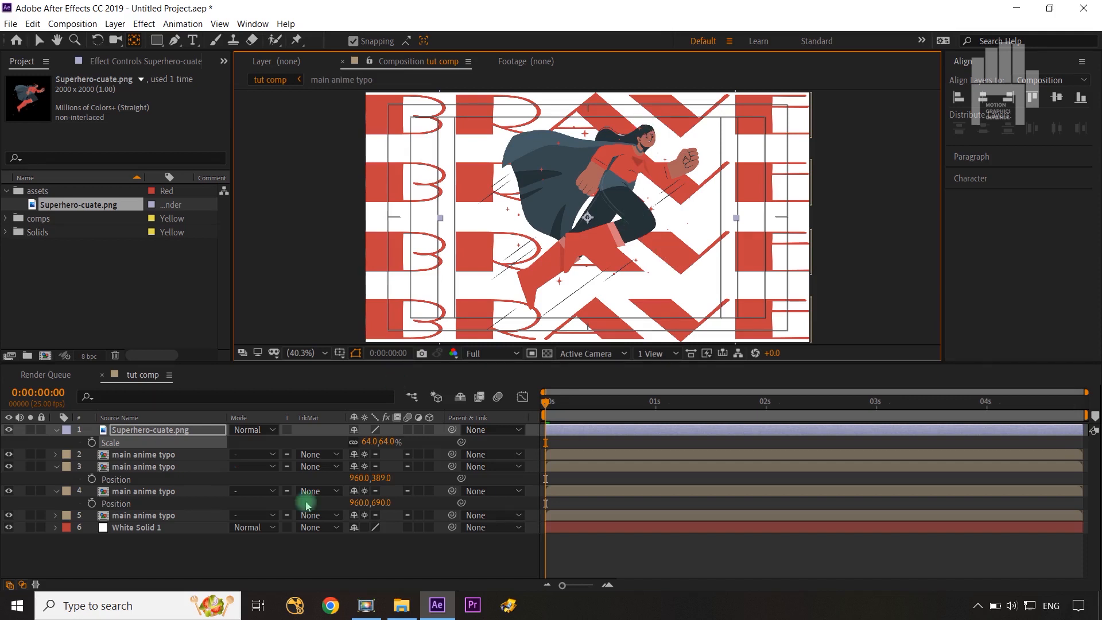
Add a Drop Shadow layer style to the Superhero-cuate.png layer with Distance 14 and Size 40.
{"action": "right_click", "coordinate": [168, 430]}
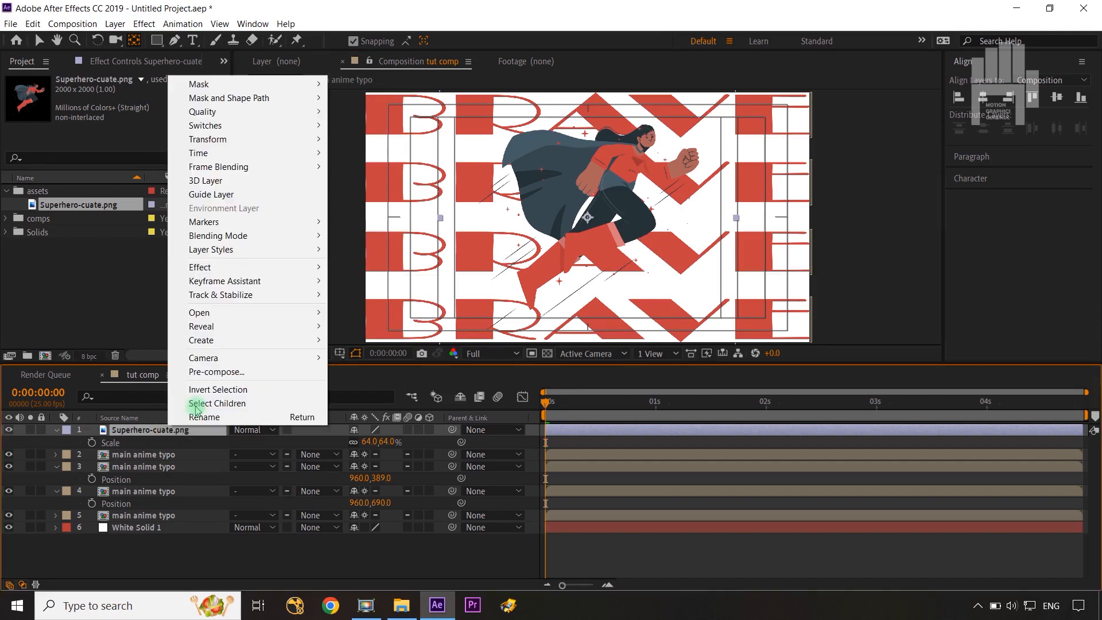
{"action": "mouse_move", "coordinate": [257, 249]}
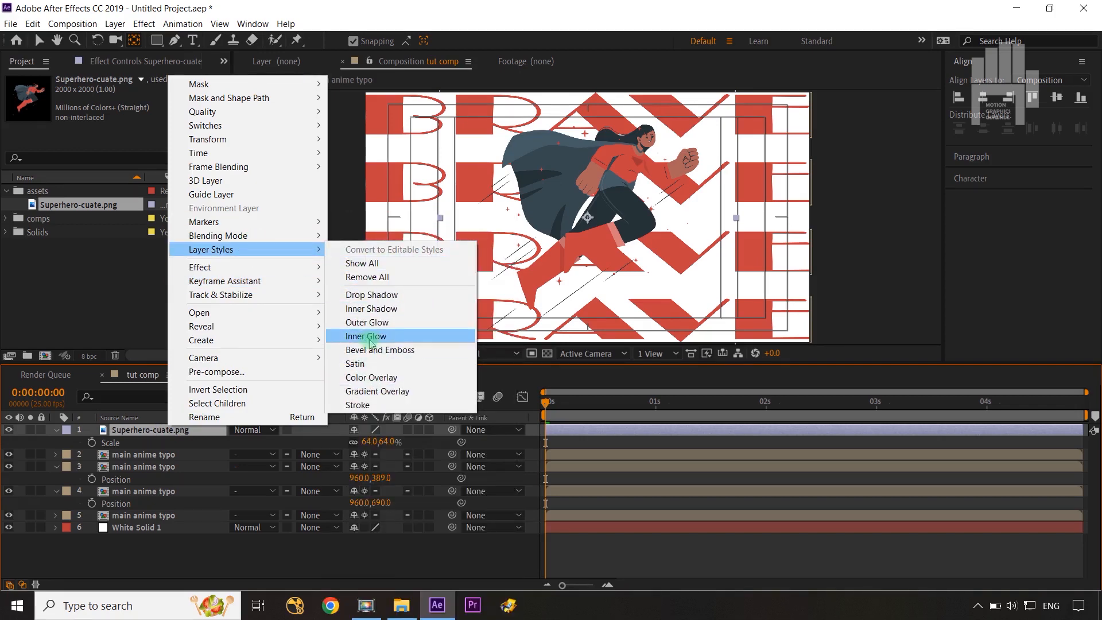
{"action": "left_click", "coordinate": [363, 294]}
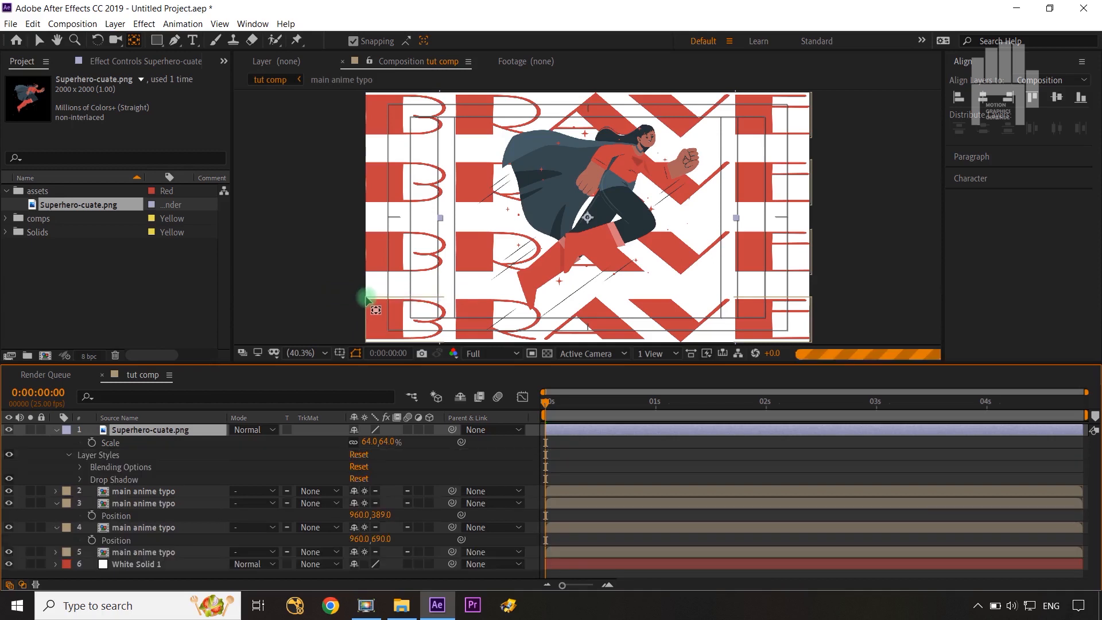
{"action": "left_click", "coordinate": [80, 481]}
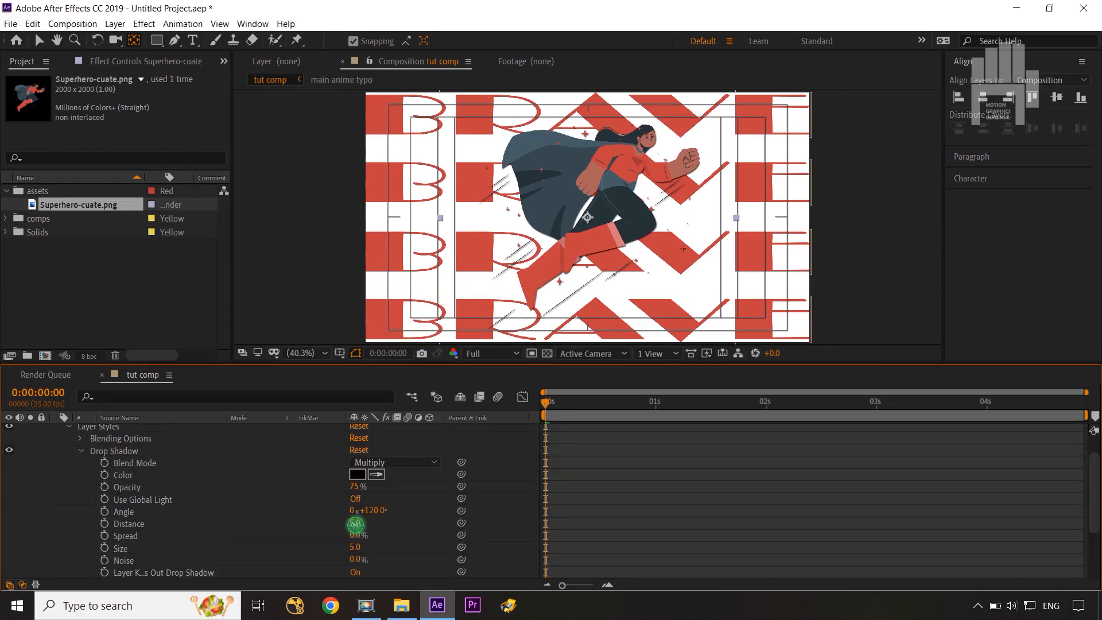
{"action": "left_click_drag", "start_coordinate": [355, 524], "coordinate": [380, 544]}
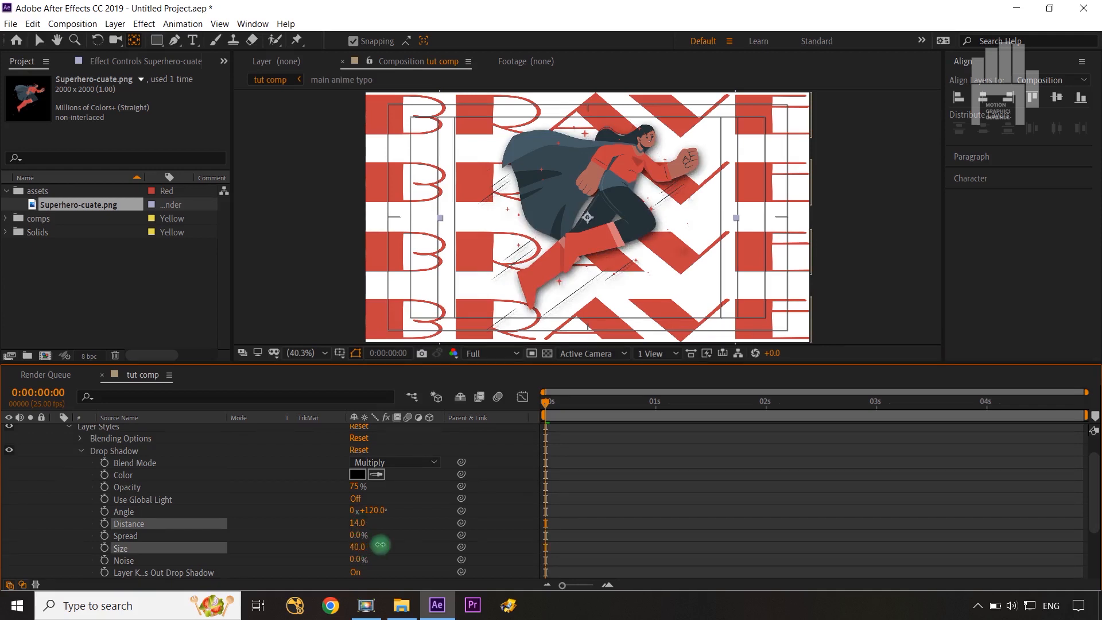
{"action": "left_click", "coordinate": [444, 517]}
{"action": "scroll", "coordinate": [52, 468], "scroll_direction": "up", "scroll_amount": 2}
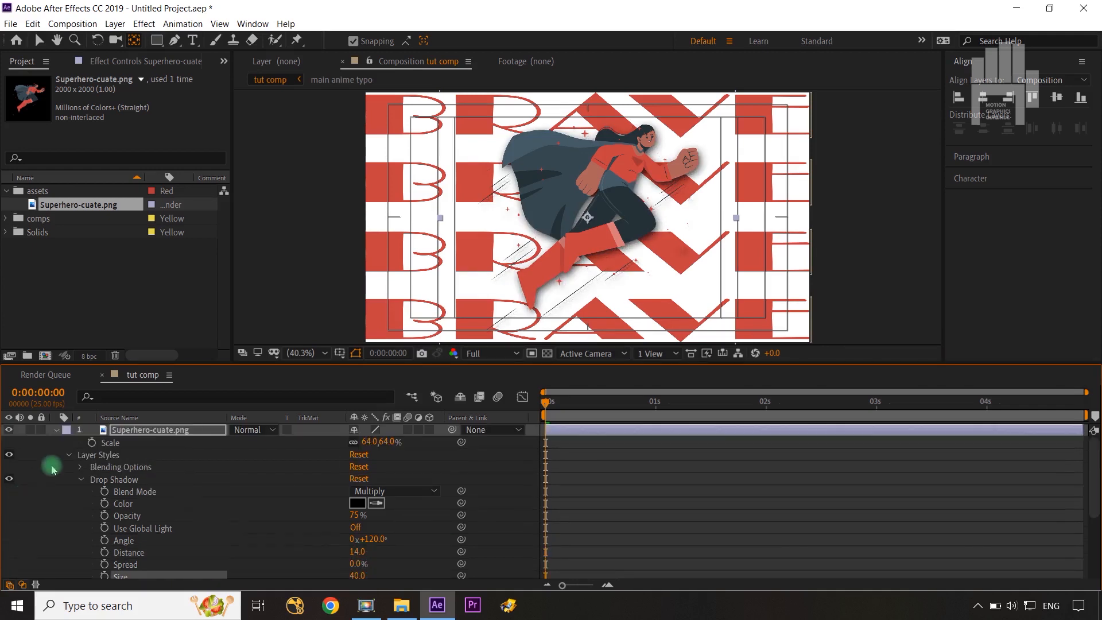
{"action": "left_click", "coordinate": [56, 430]}
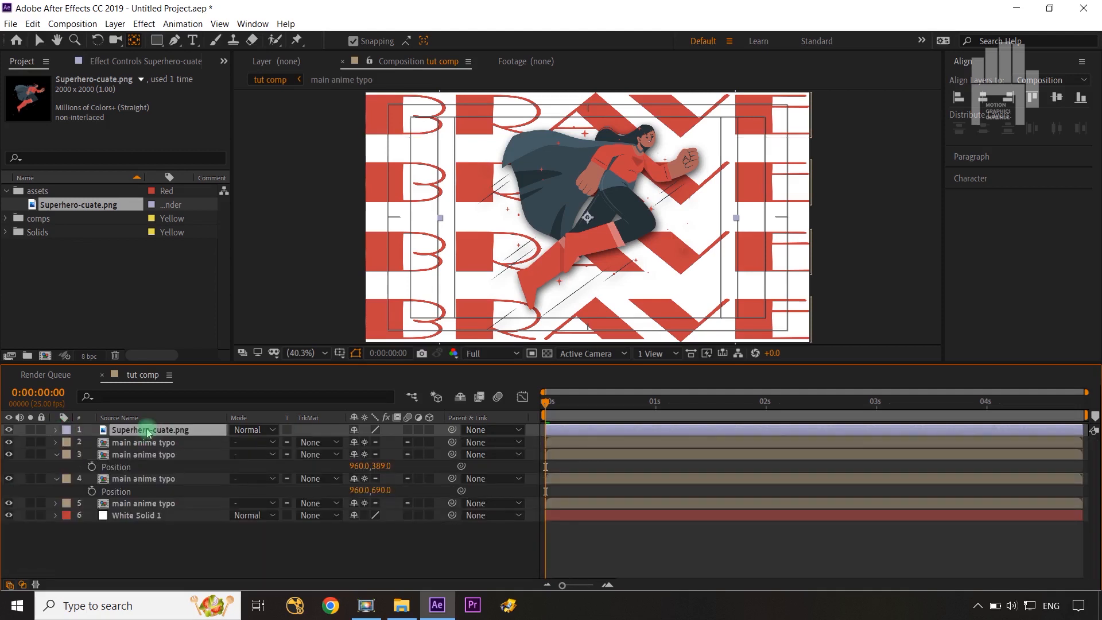
Separate the Position property of the Superhero-cuate.png layer into individual X and Y dimensions.
{"action": "key", "text": "p"}
{"action": "left_click", "coordinate": [122, 443]}
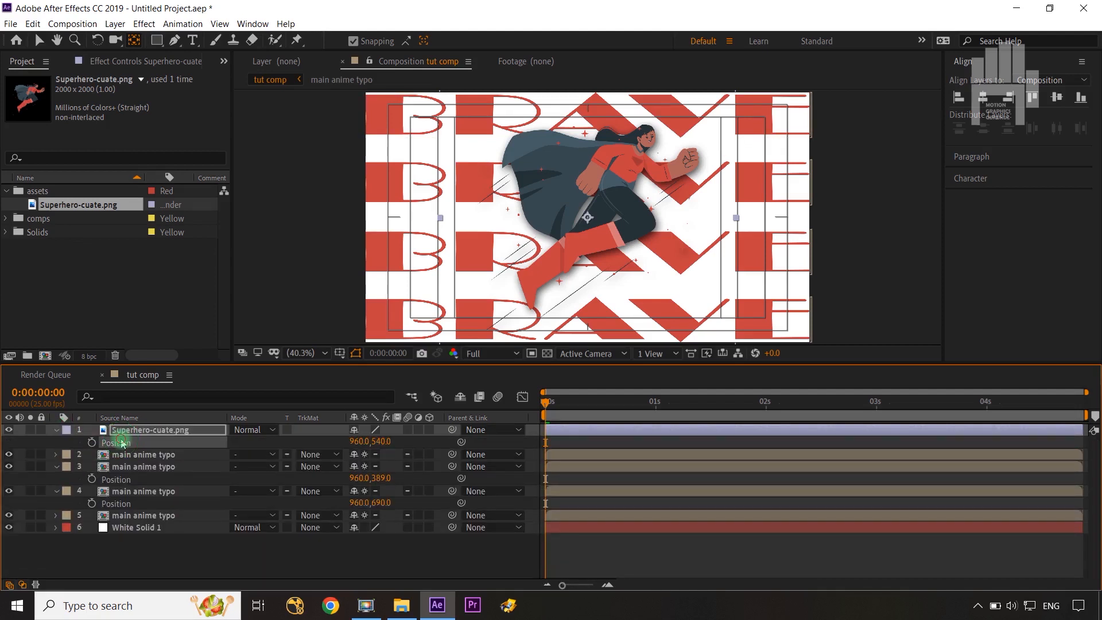
{"action": "right_click", "coordinate": [122, 443]}
{"action": "left_click", "coordinate": [158, 461]}
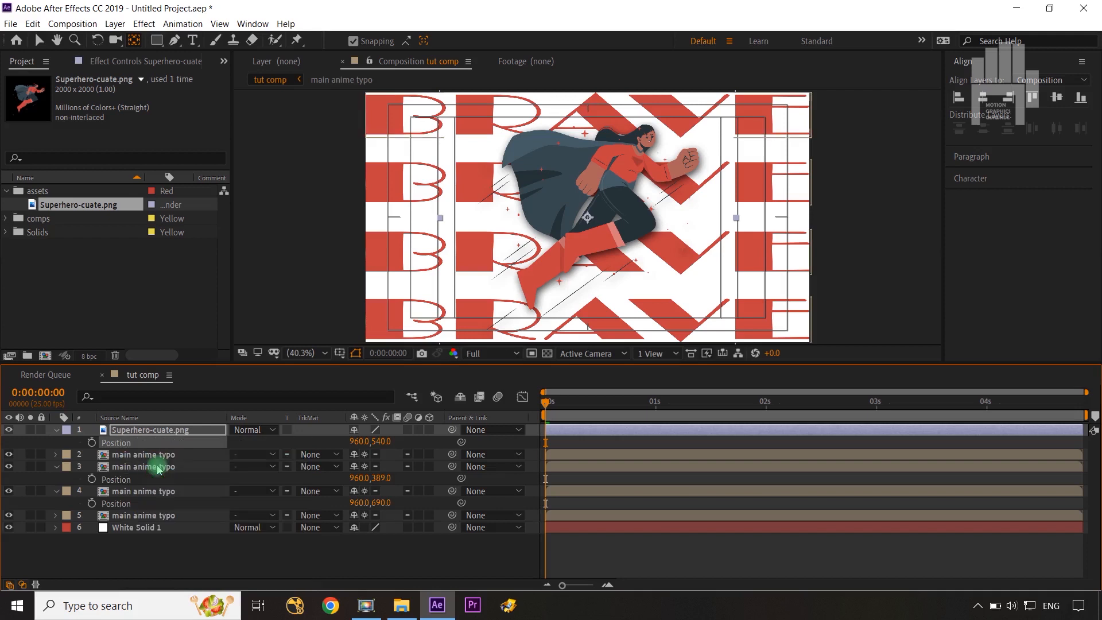
{"action": "left_click", "coordinate": [282, 442]}
Add the expression wiggle(1,20) to the superhero layer's Y Position.
{"action": "left_click", "coordinate": [140, 455]}
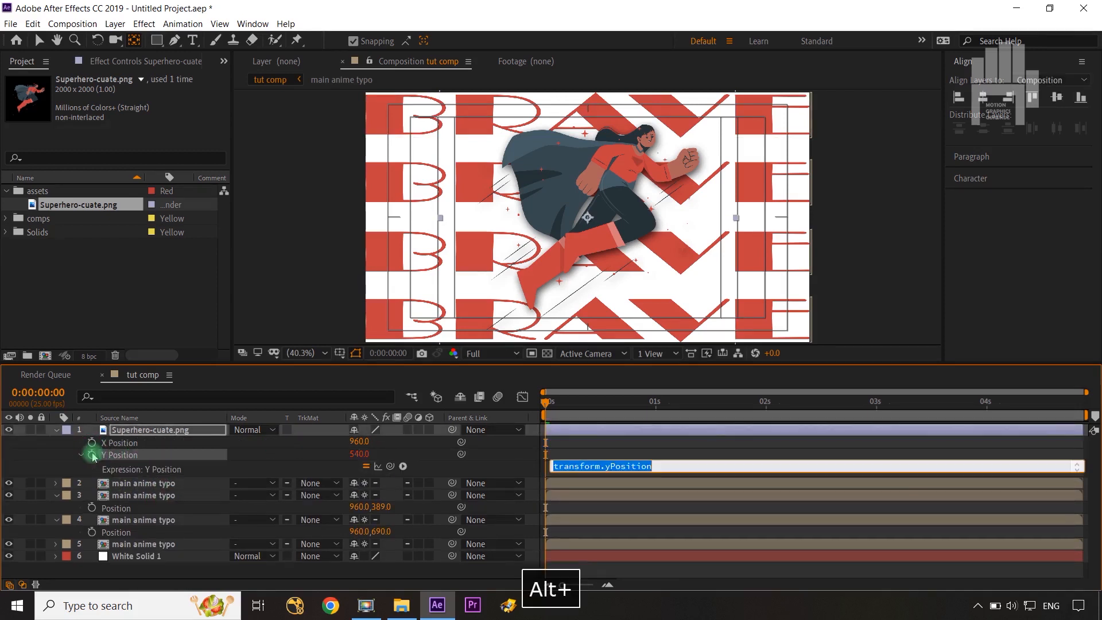
{"action": "type", "text": "wigg"}
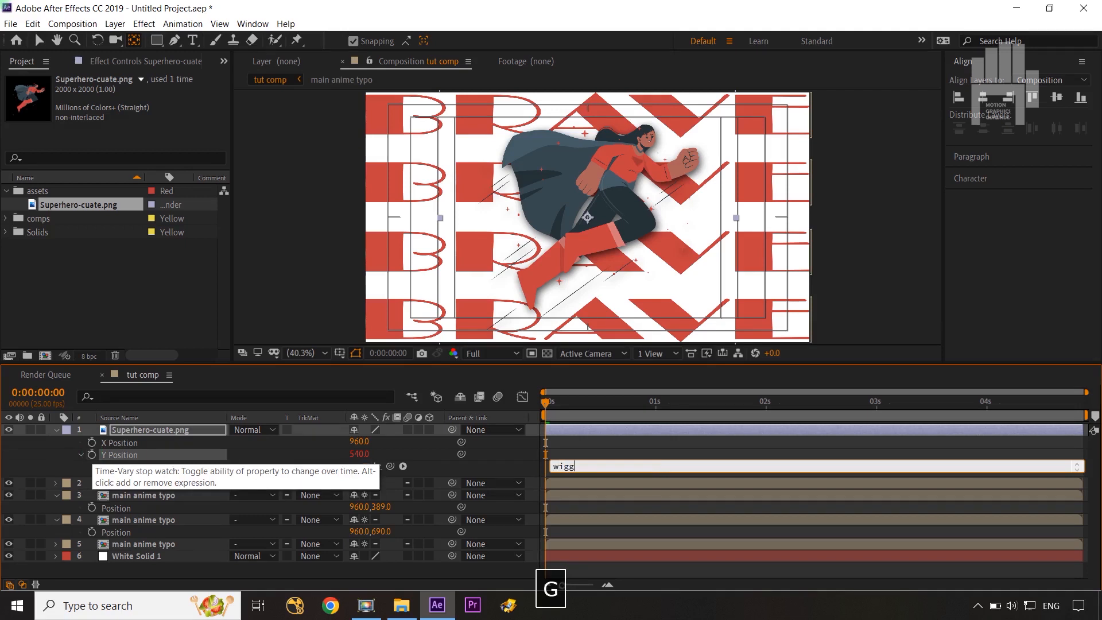
{"action": "type", "text": "le("}
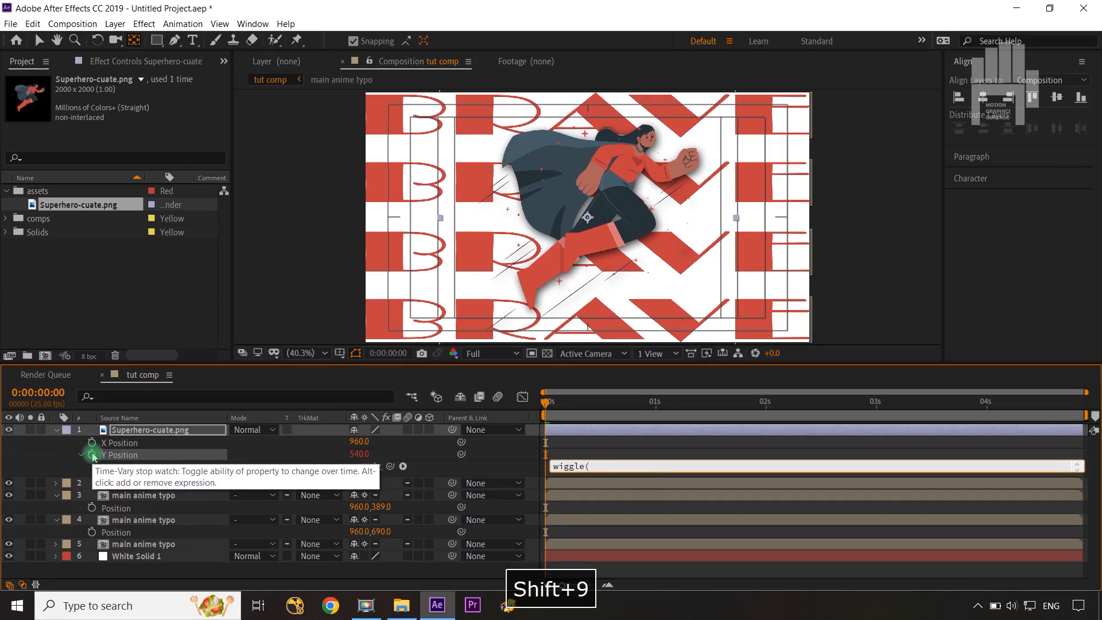
{"action": "type", "text": "1,20"}
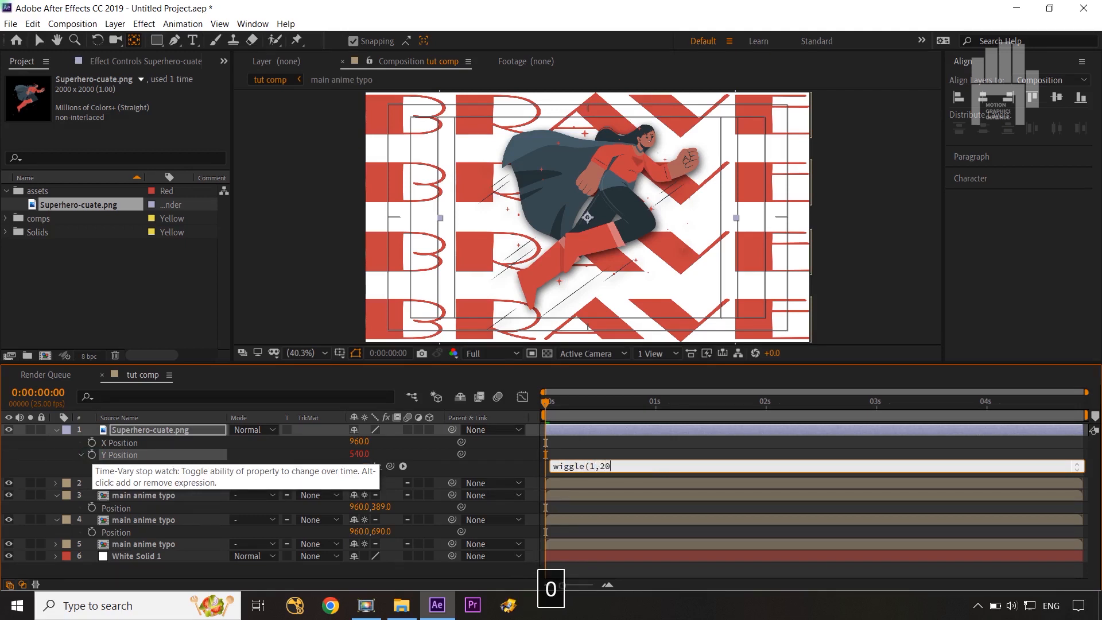
{"action": "type", "text": ")"}
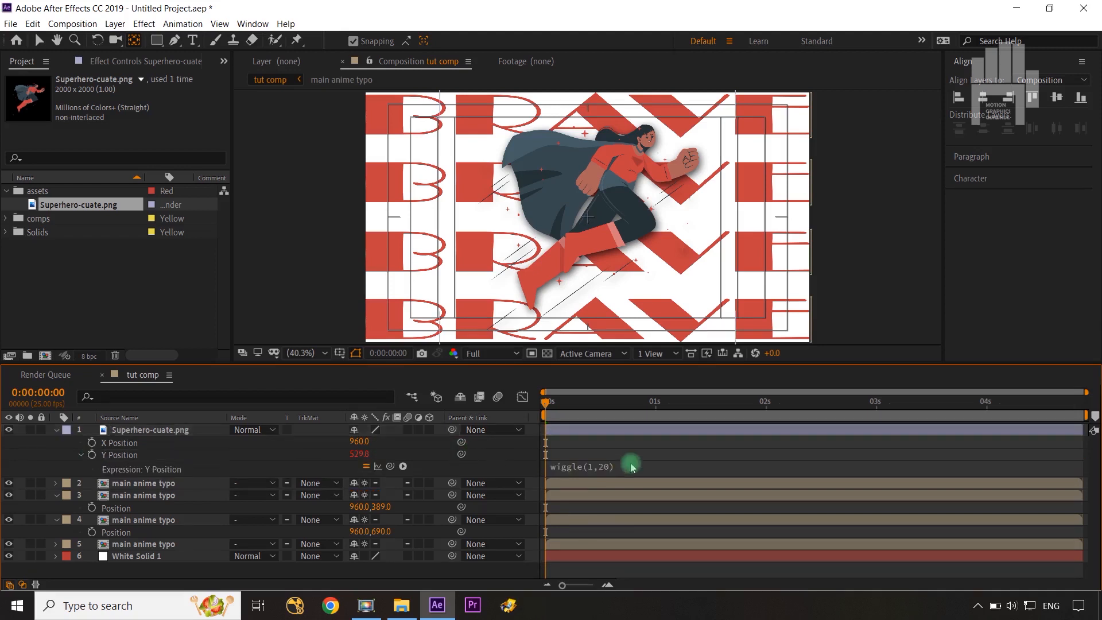
Apply Hue/Saturation to the superhero layer, set Master Hue to 1x+24.0°, and preview the animation.
{"action": "left_click", "coordinate": [145, 26]}
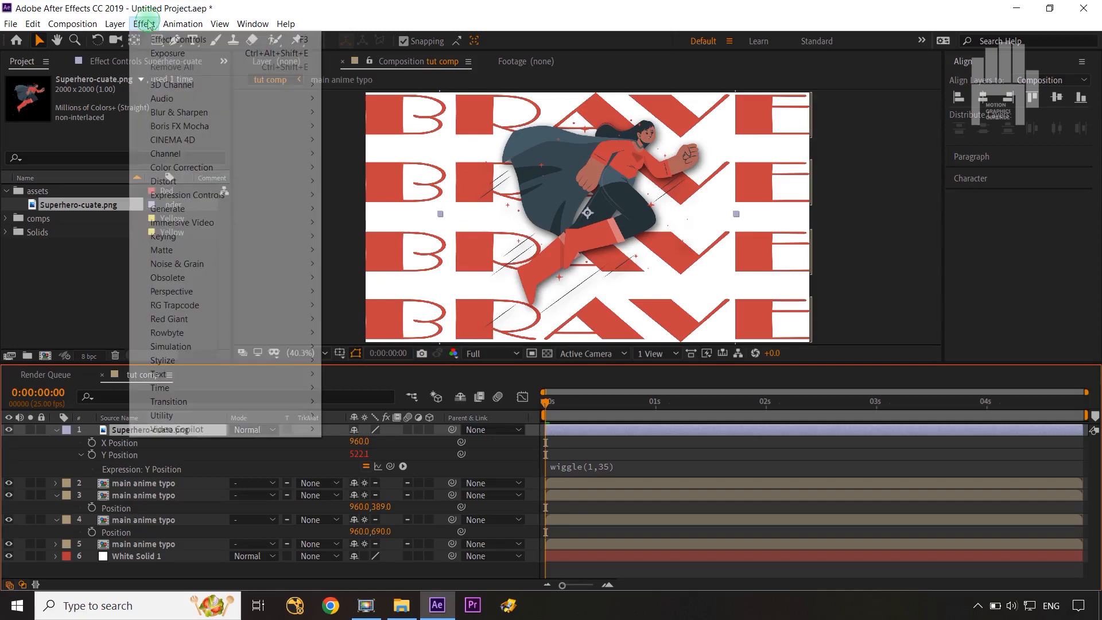
{"action": "mouse_move", "coordinate": [197, 199]}
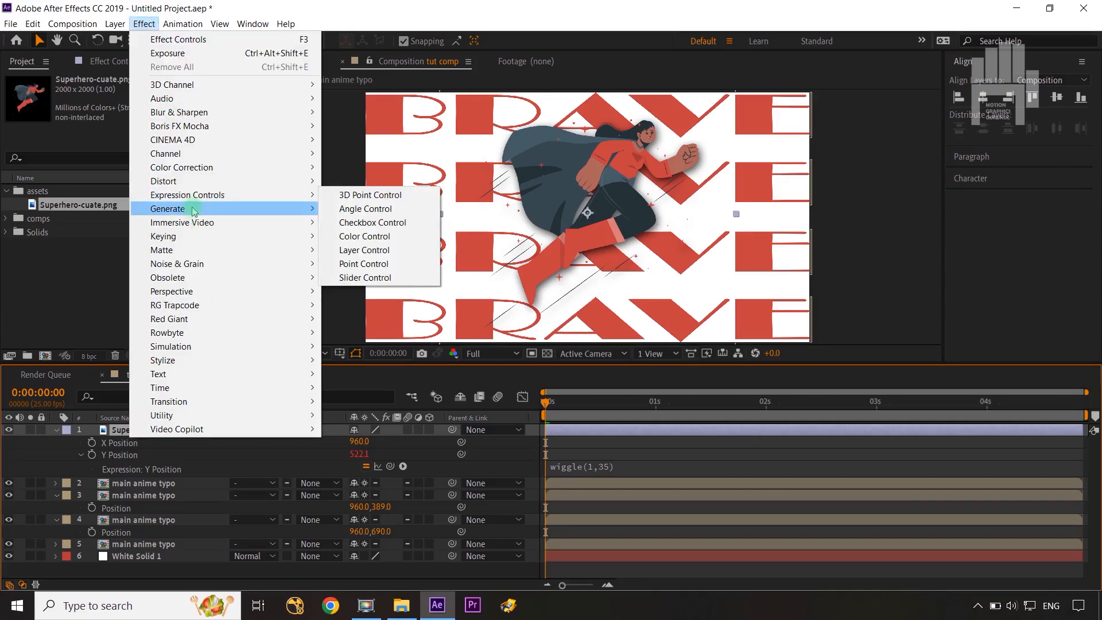
{"action": "mouse_move", "coordinate": [200, 173]}
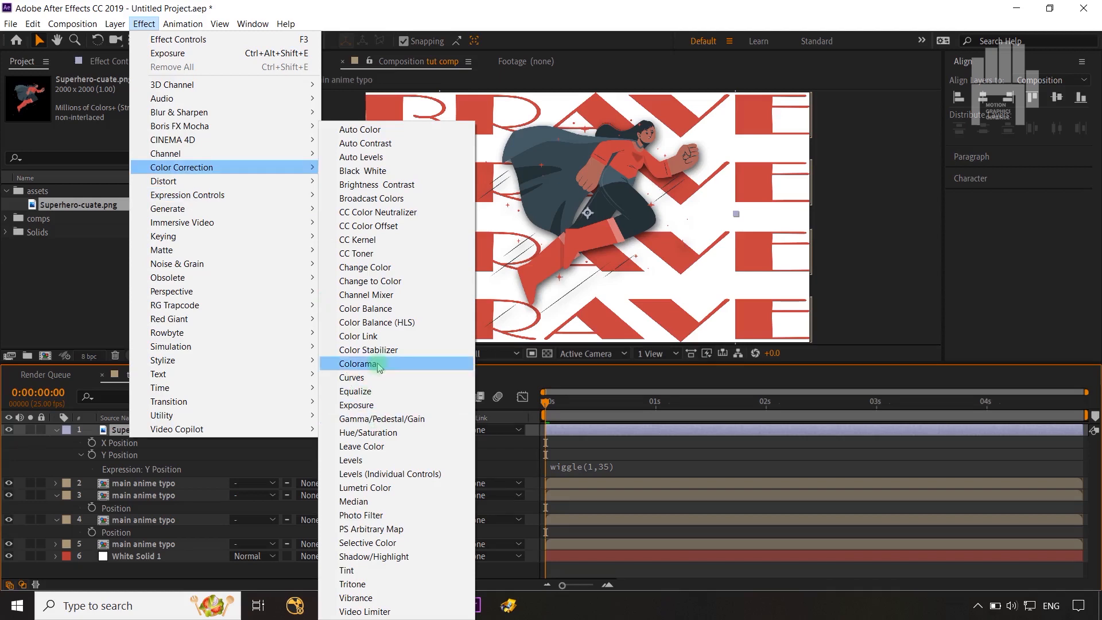
{"action": "left_click", "coordinate": [379, 433]}
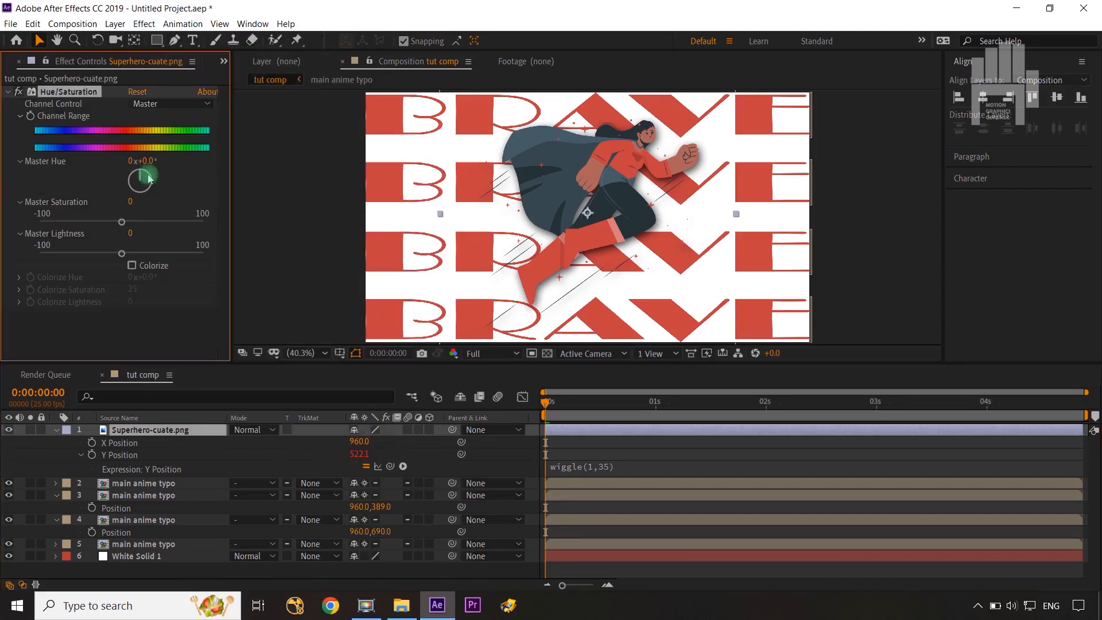
{"action": "left_click_drag", "start_coordinate": [140, 183], "coordinate": [131, 190]}
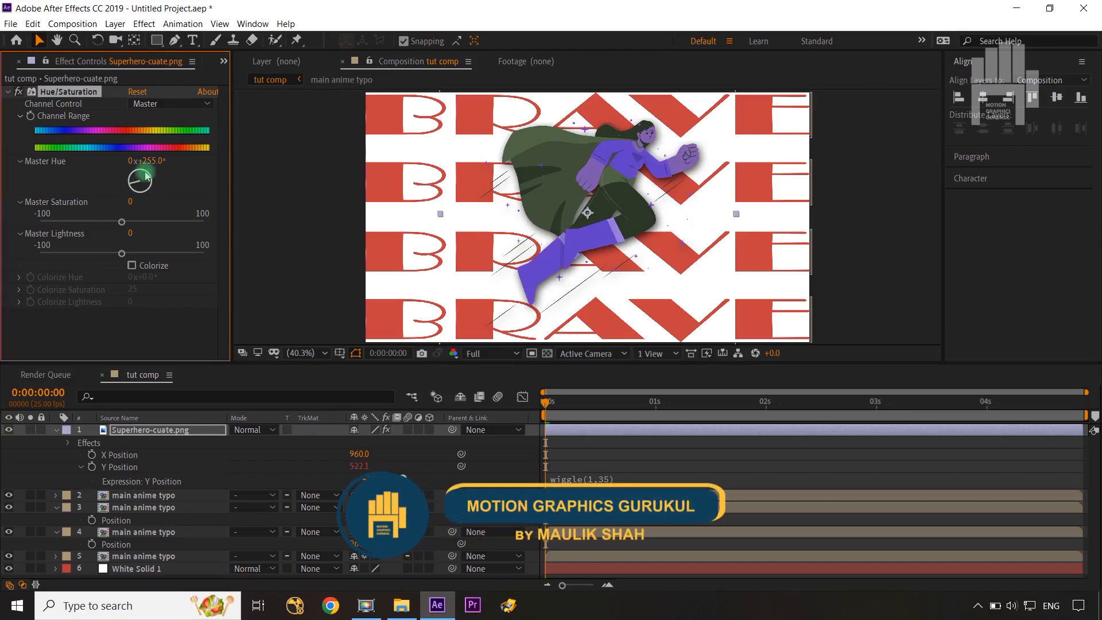
{"action": "left_click_drag", "start_coordinate": [146, 170], "coordinate": [146, 171]}
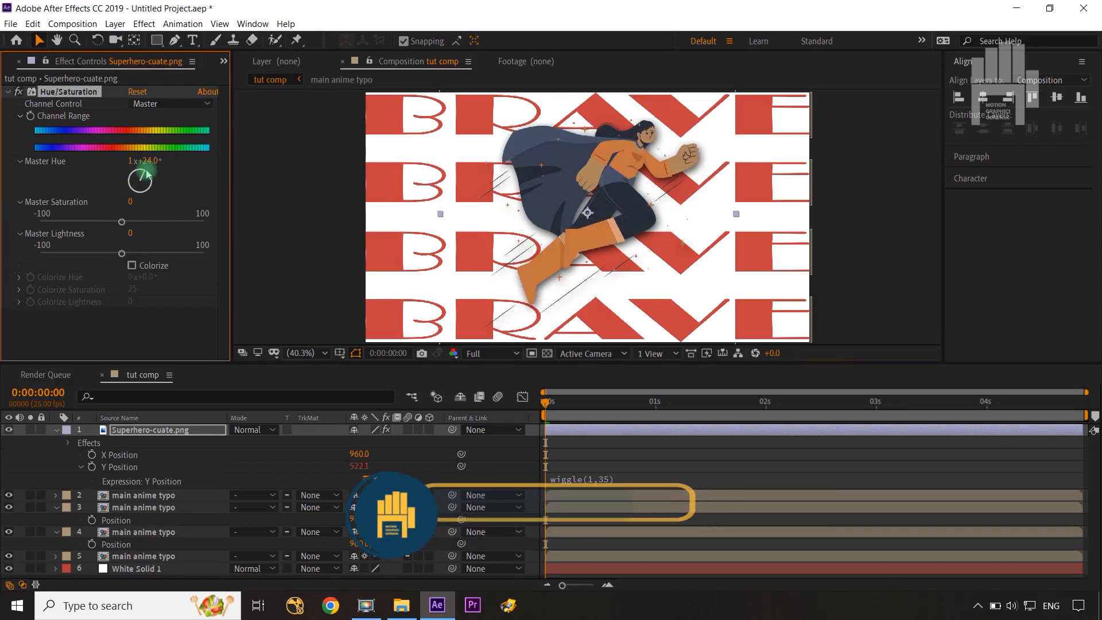
{"action": "left_click", "coordinate": [517, 458]}
{"action": "key", "text": "space"}
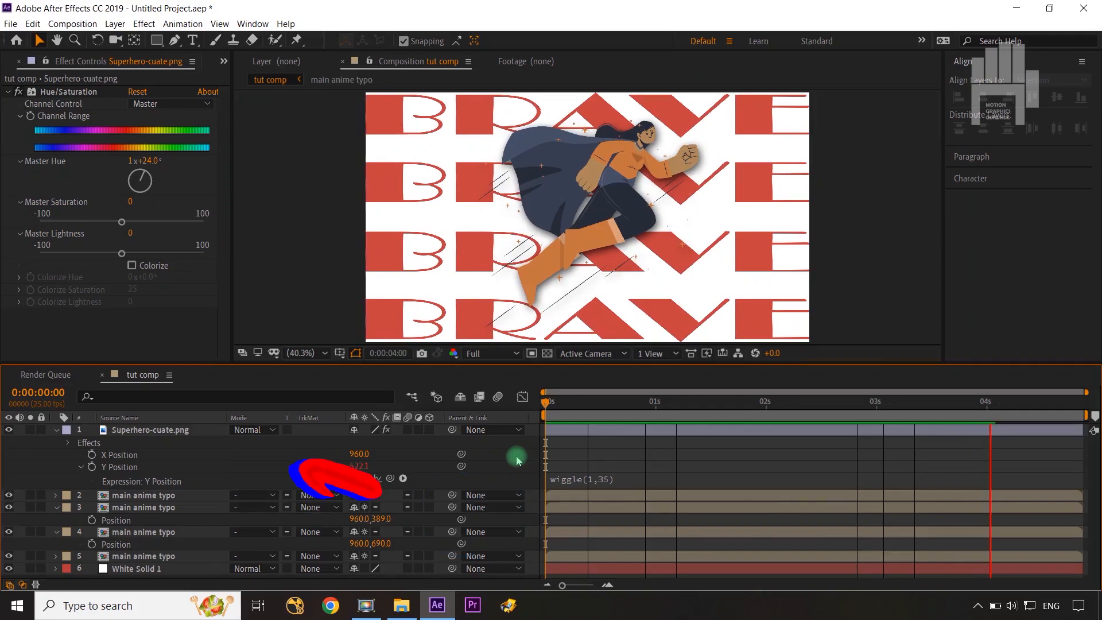